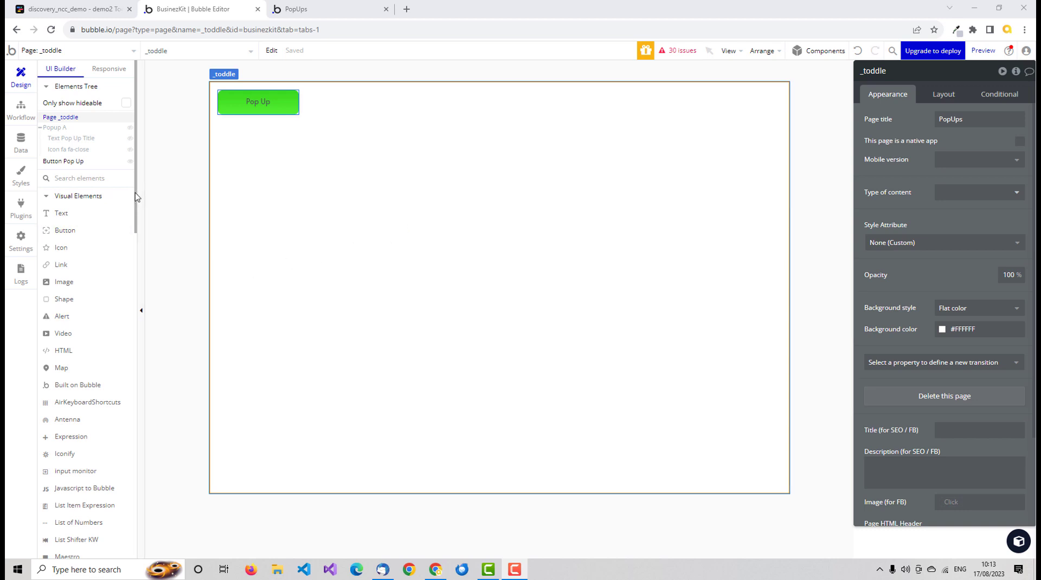
Locate the Popup container among the available elements and review Popup A's appearance and layout settings
scroll(137, 214, "down", 1)
left_click_drag(137, 215, 114, 356)
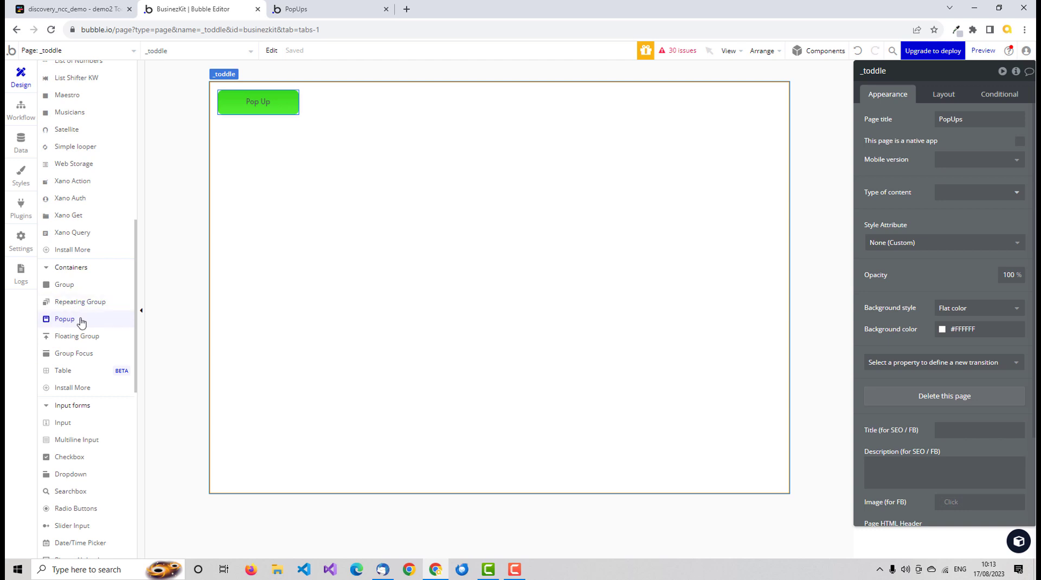
left_click_drag(139, 239, 137, 61)
left_click(59, 128)
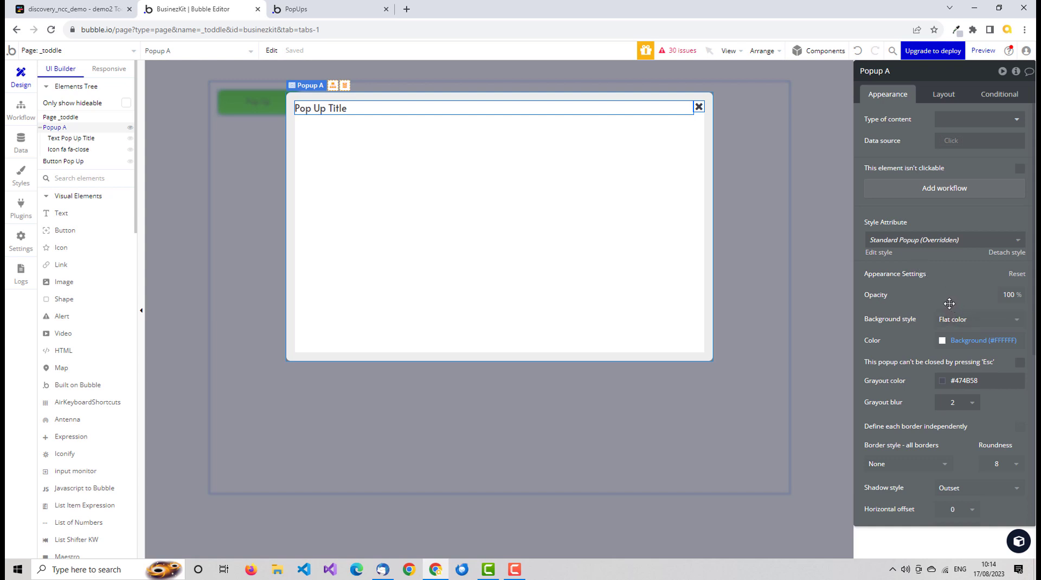
left_click(943, 96)
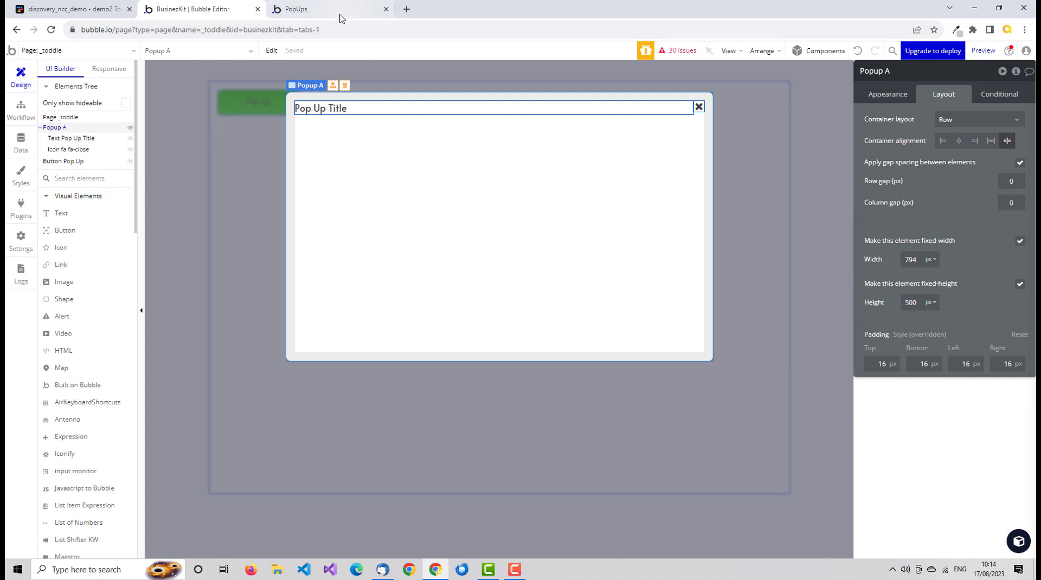
Return to the page and toggle Popup A's canvas visibility on and off
left_click(229, 173)
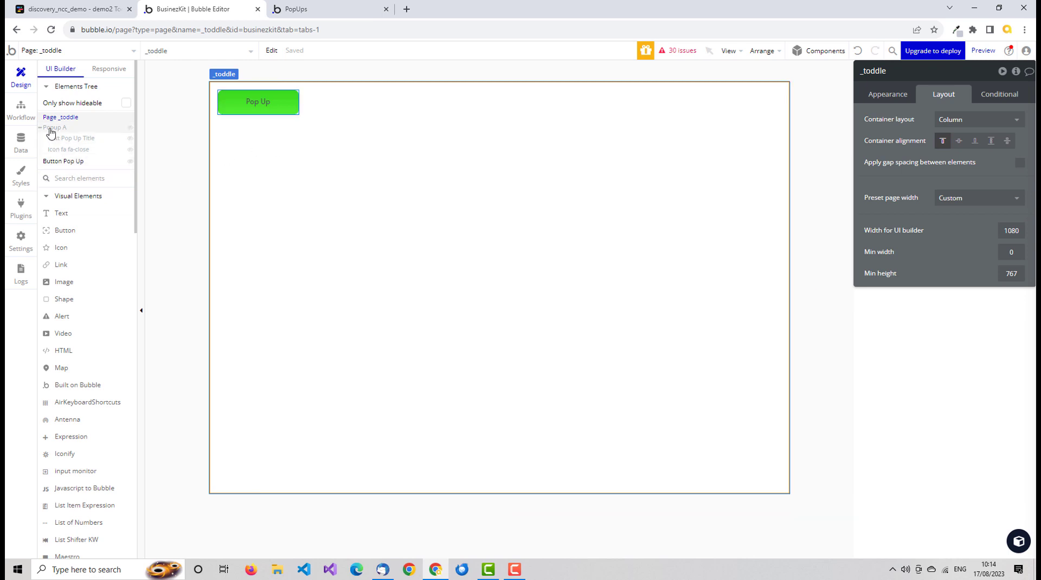
mouse_move(88, 135)
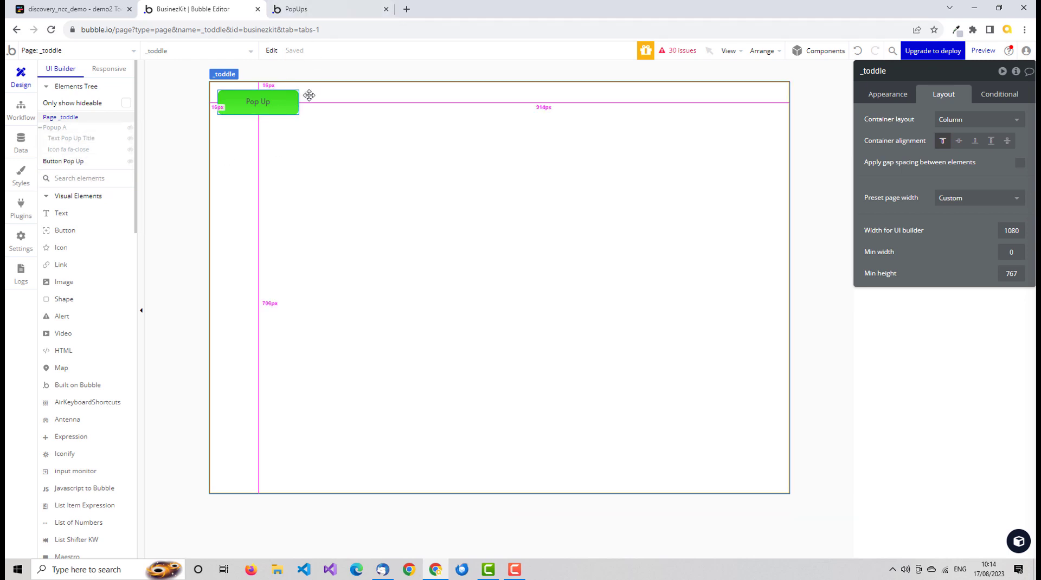
left_click(131, 131)
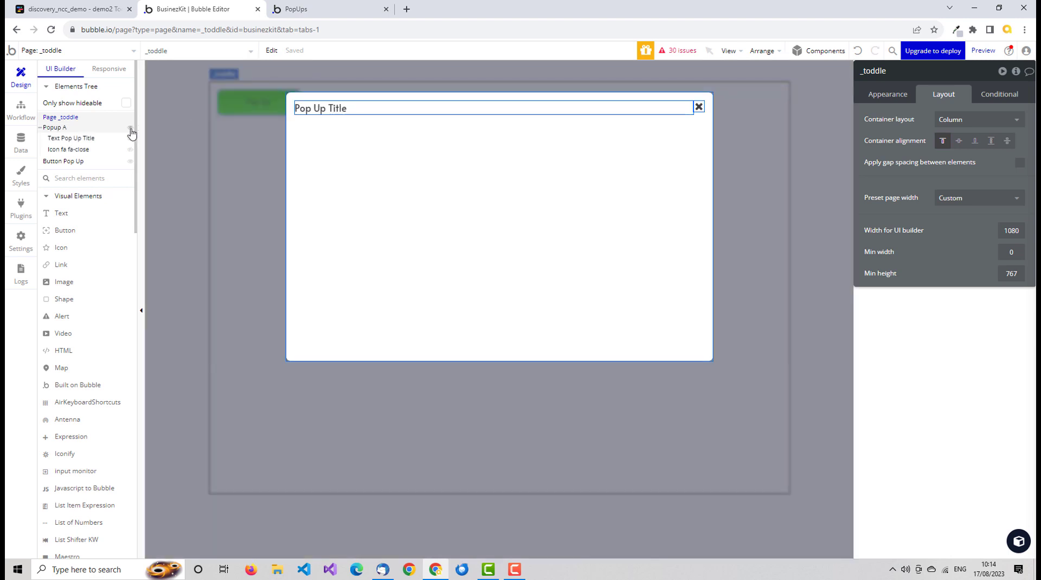
left_click(132, 130)
Test the popup in the PopUps preview, opening and closing it twice, and return to the Bubble editor
left_click(319, 9)
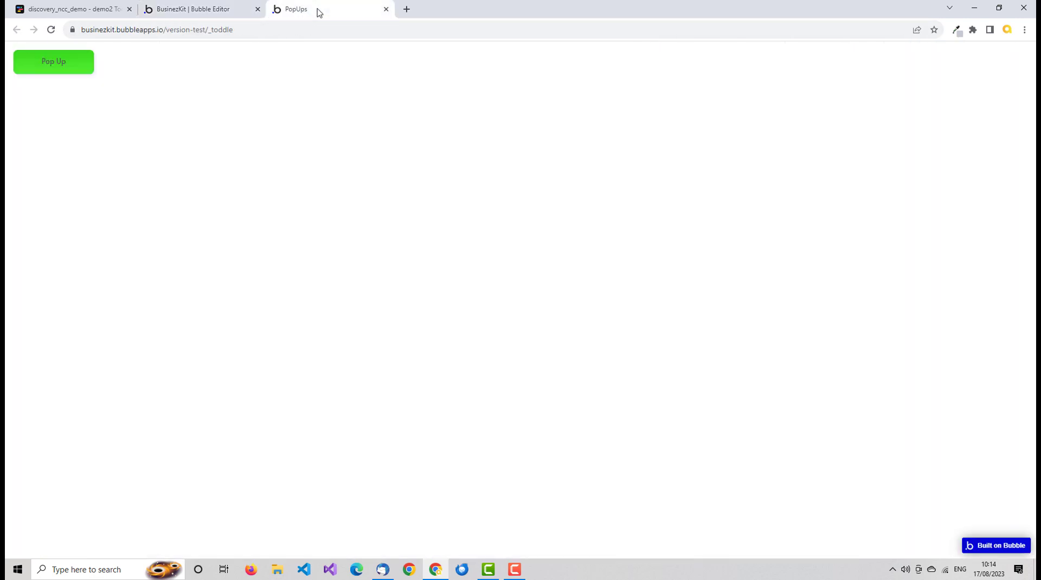
left_click(79, 61)
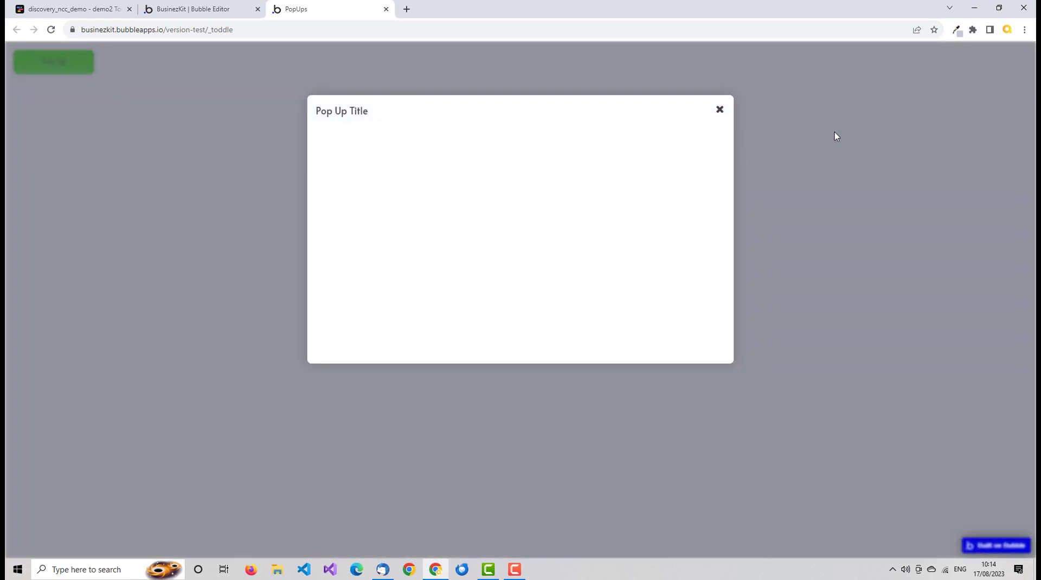
key("Escape")
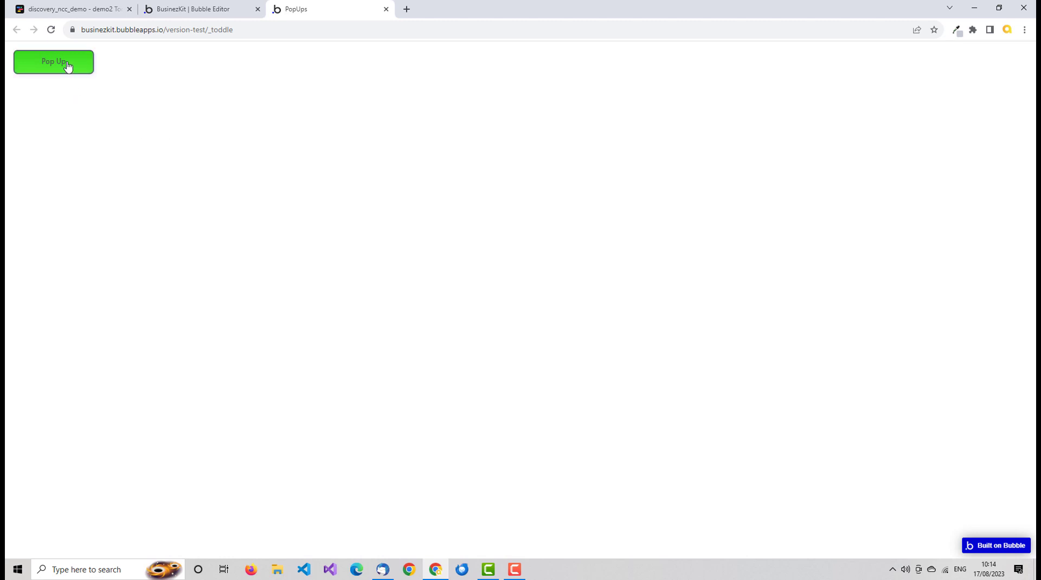
left_click(68, 66)
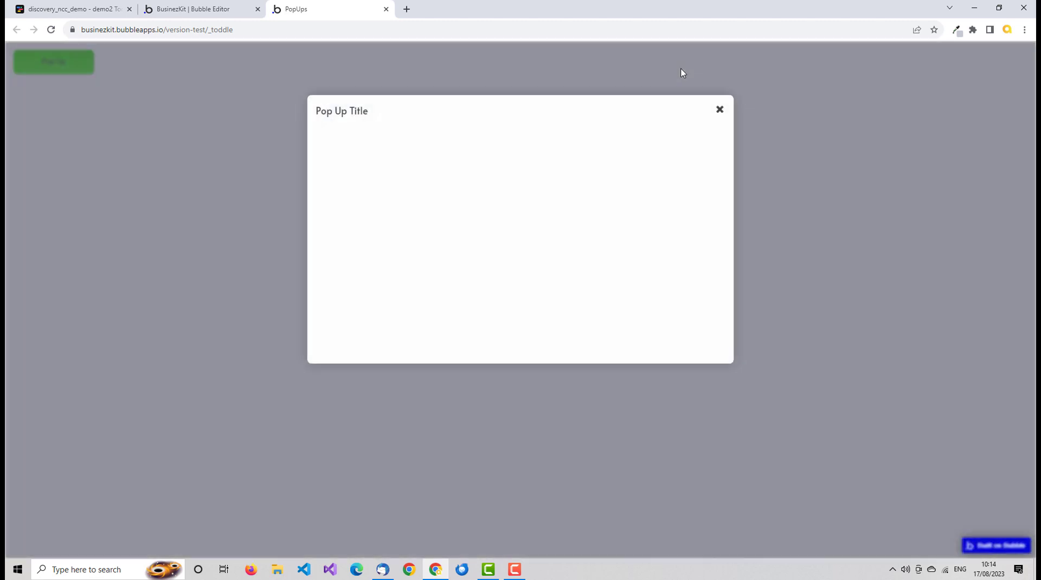
left_click(721, 112)
key("ctrl+shift+Tab")
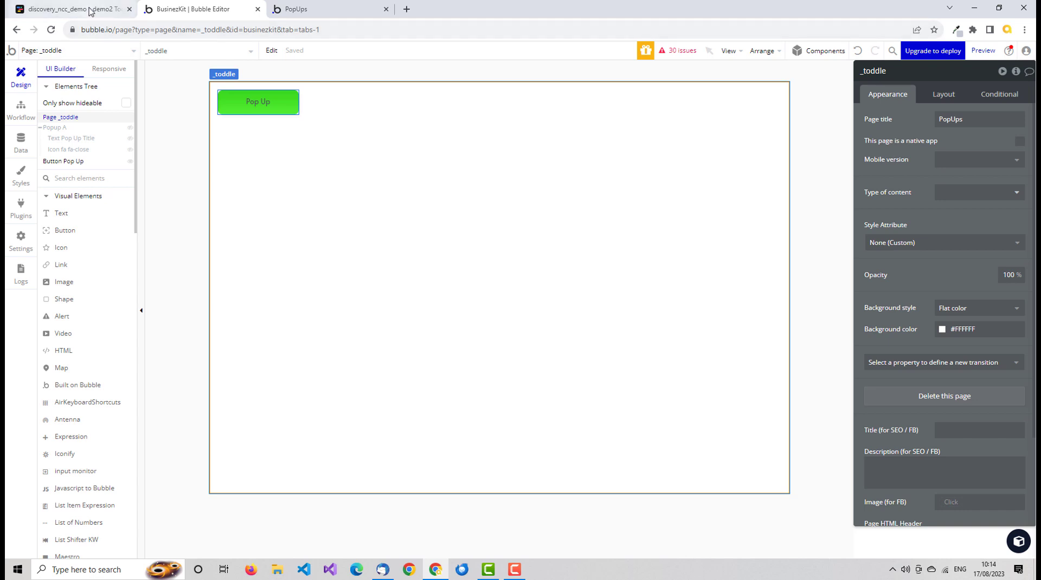
Switch to the toddle project, add a Div inside the HomePage root div, and select it
left_click(85, 10)
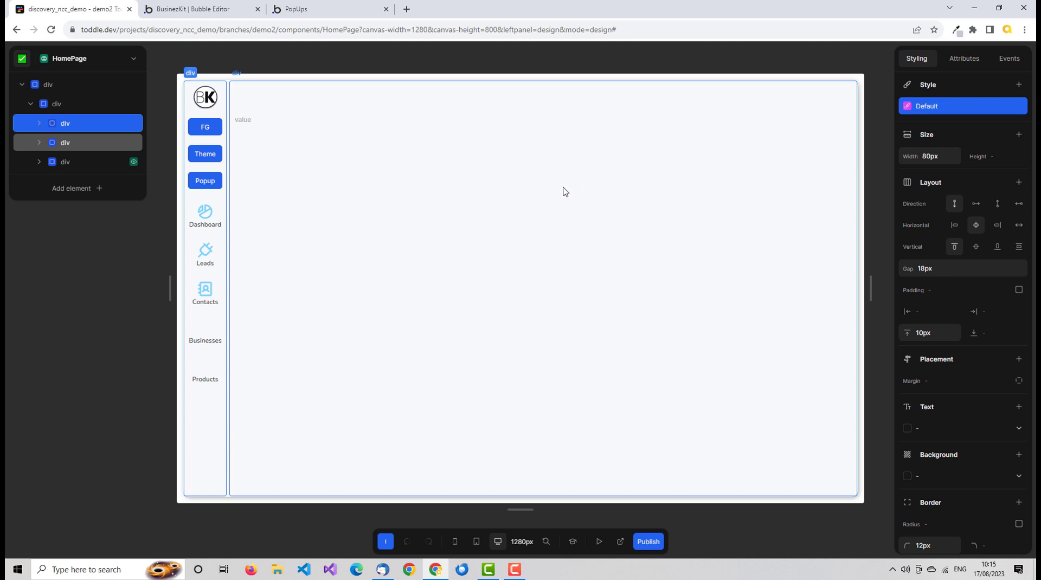
left_click(62, 89)
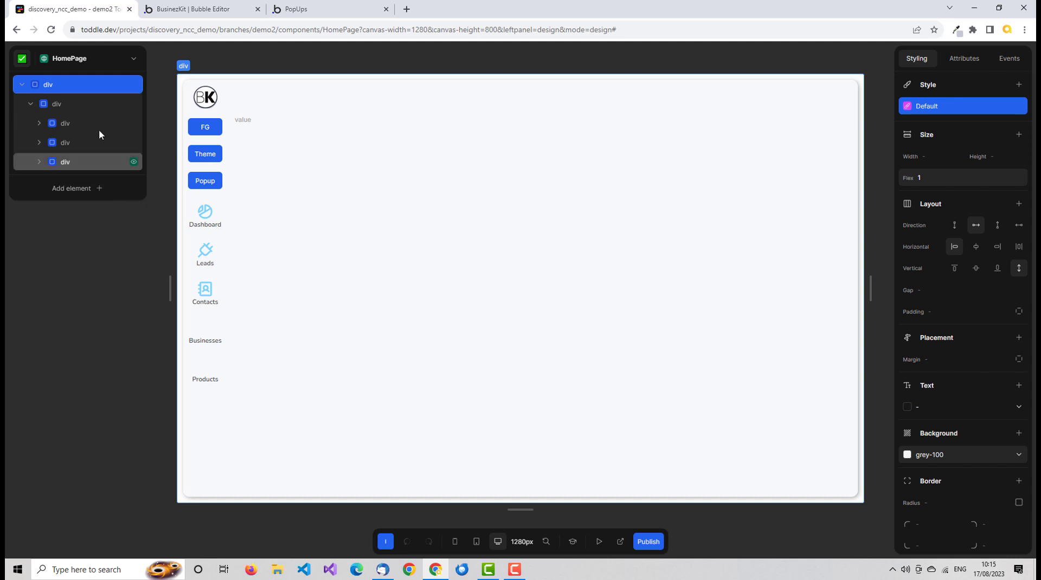
right_click(92, 90)
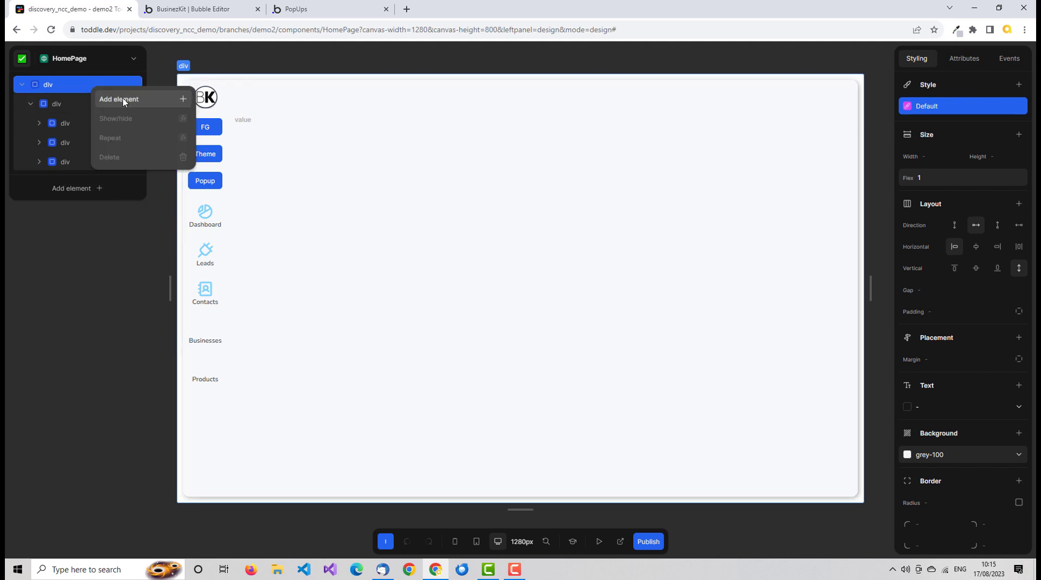
left_click(124, 99)
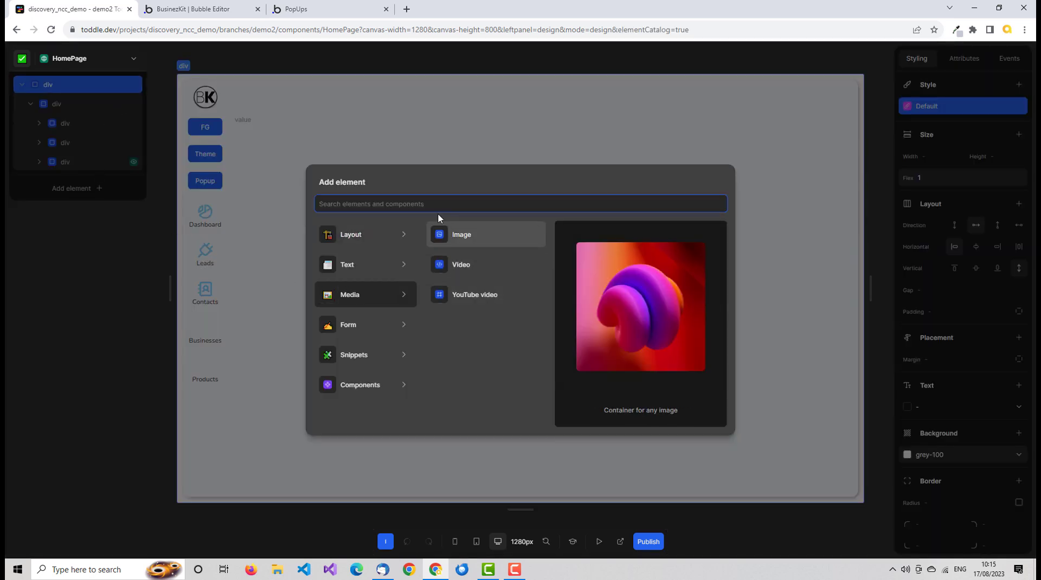
type("di")
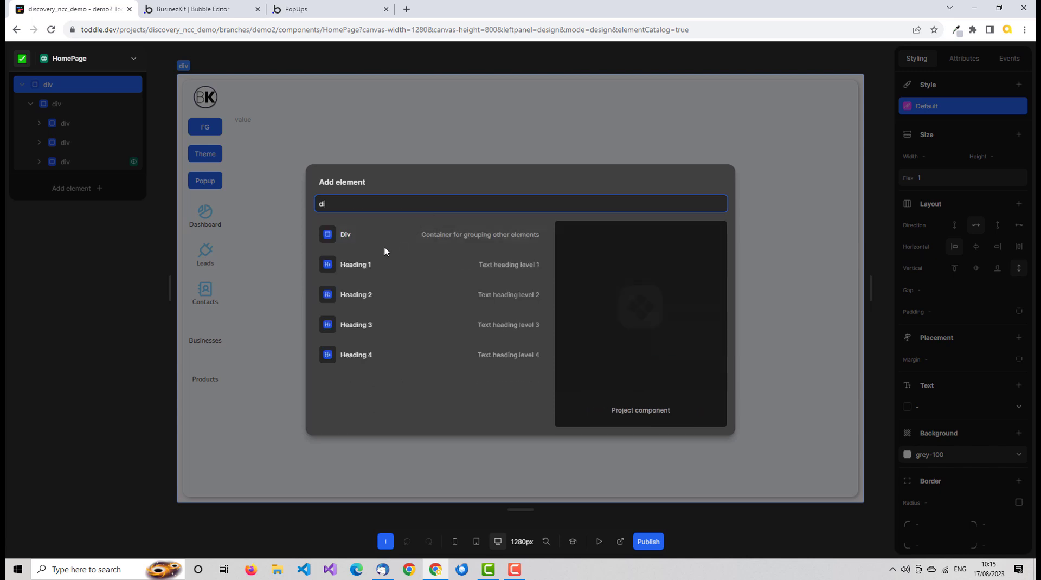
left_click(356, 238)
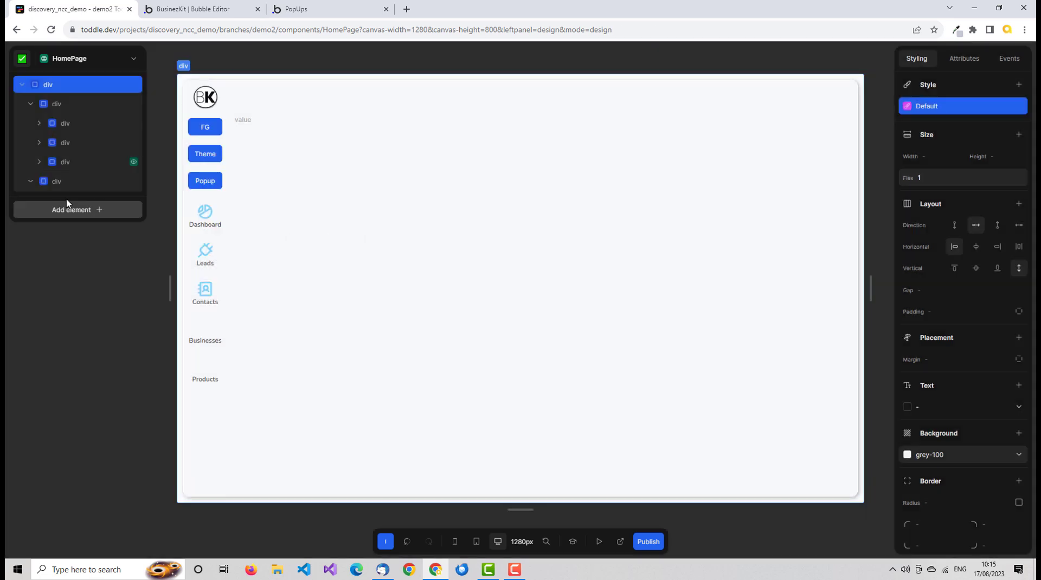
left_click(56, 182)
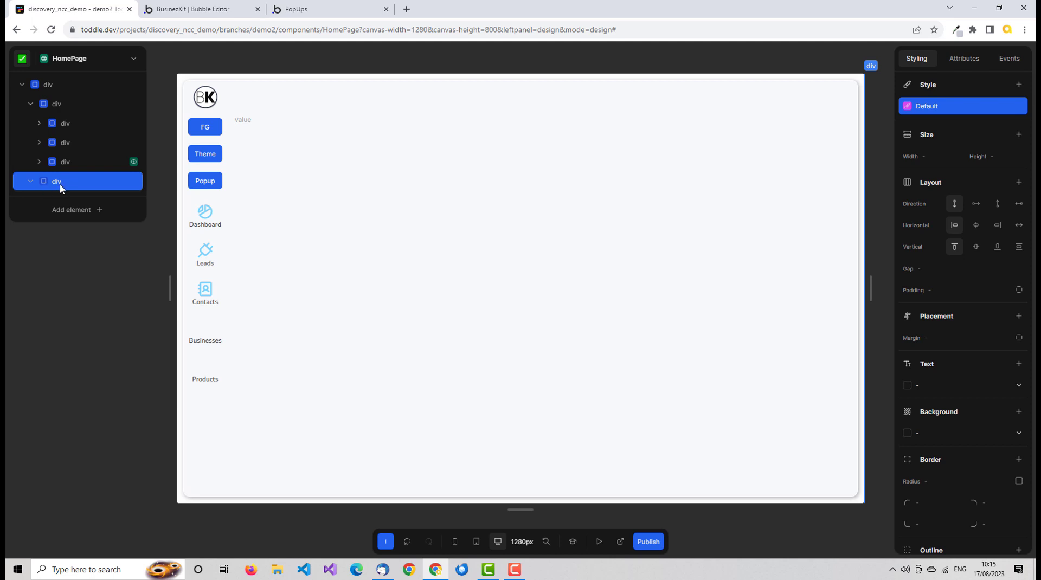
Open the popup in the PopUps preview for reference and return to the toddle project
left_click(327, 10)
left_click(47, 70)
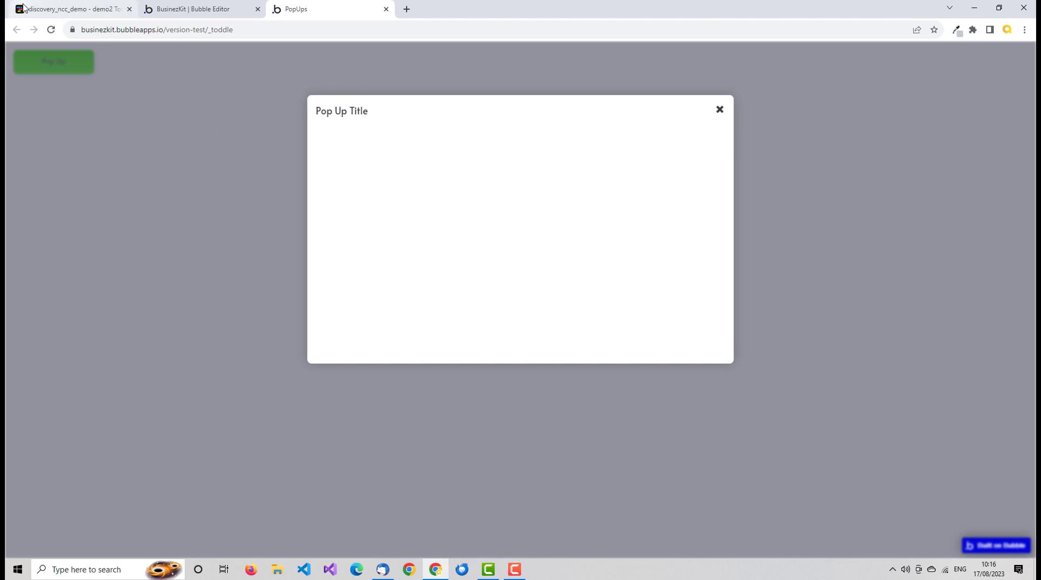
left_click(80, 11)
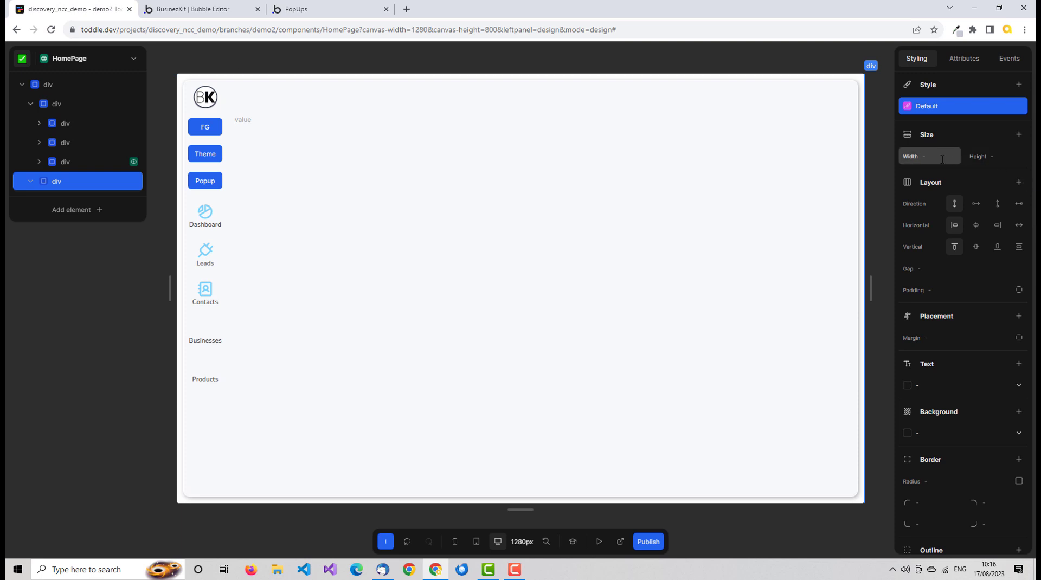
Give the new div a Fixed position and set its width and height to 100%
left_click(1019, 316)
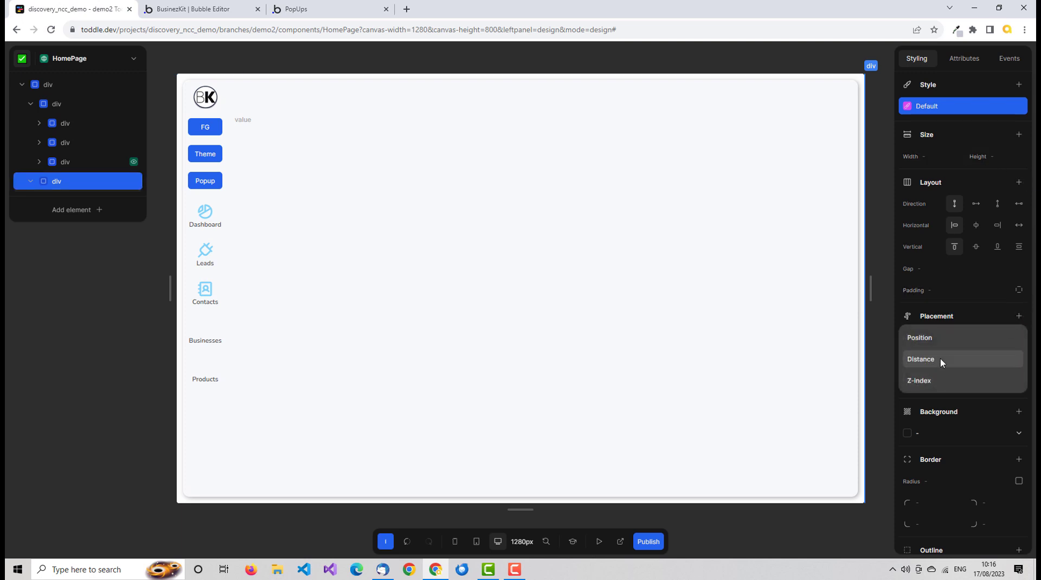
left_click(931, 336)
left_click(1011, 338)
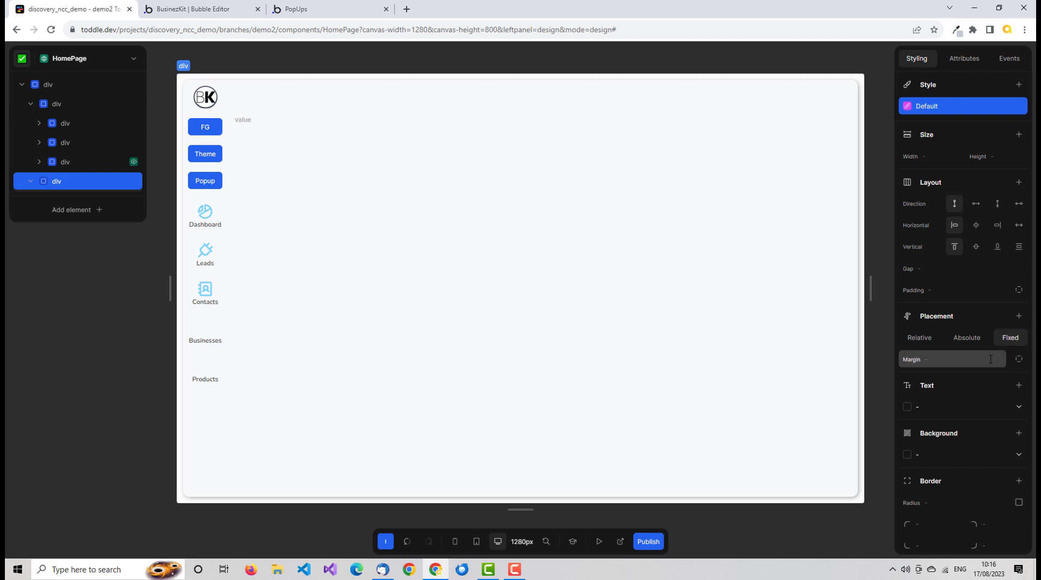
left_click(942, 157)
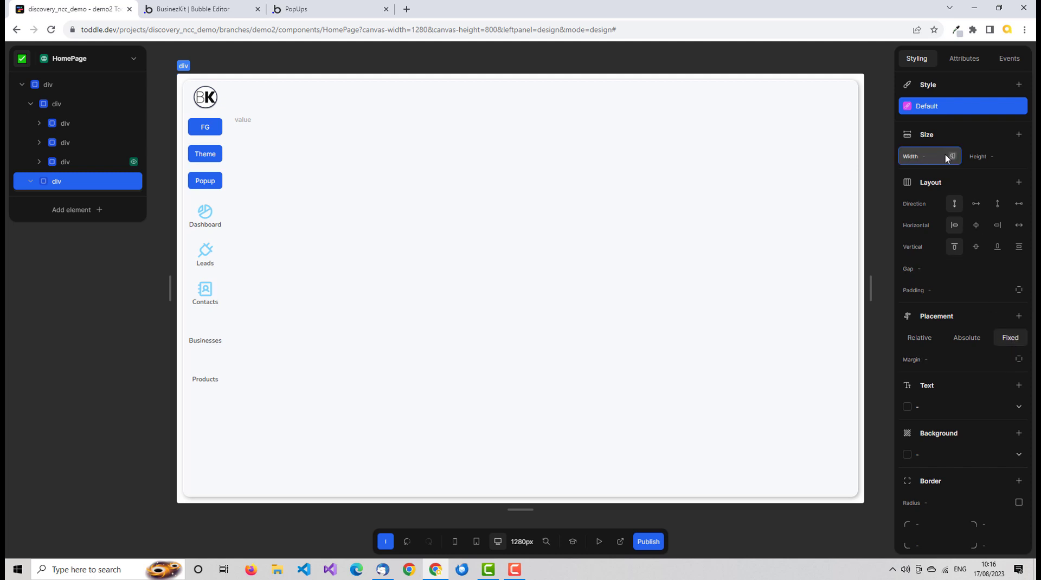
key("Tab")
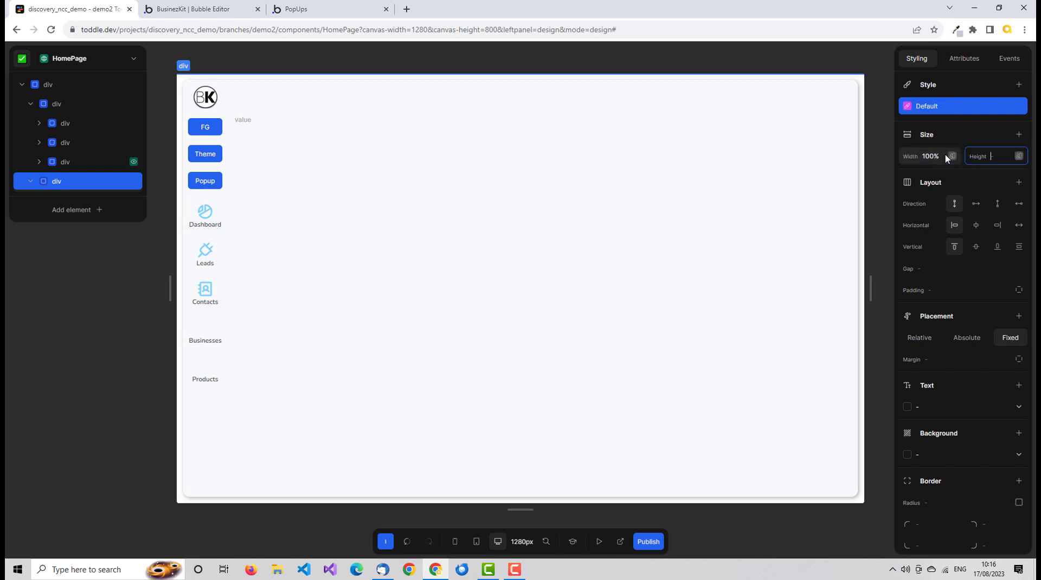
type("100")
key("Tab")
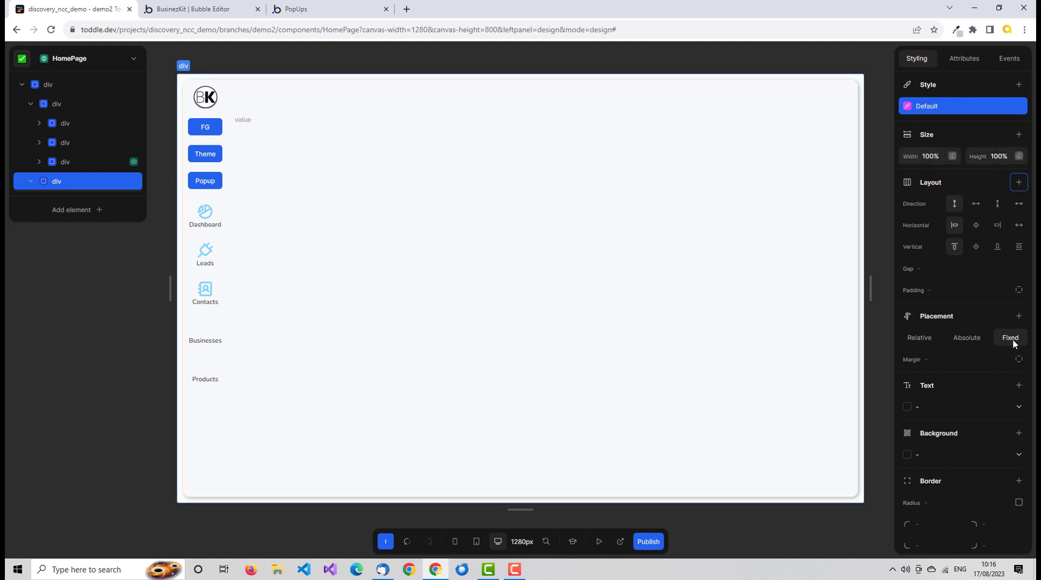
Add distance settings to the fixed div and set left, right, top and bottom to 0px
left_click(1019, 318)
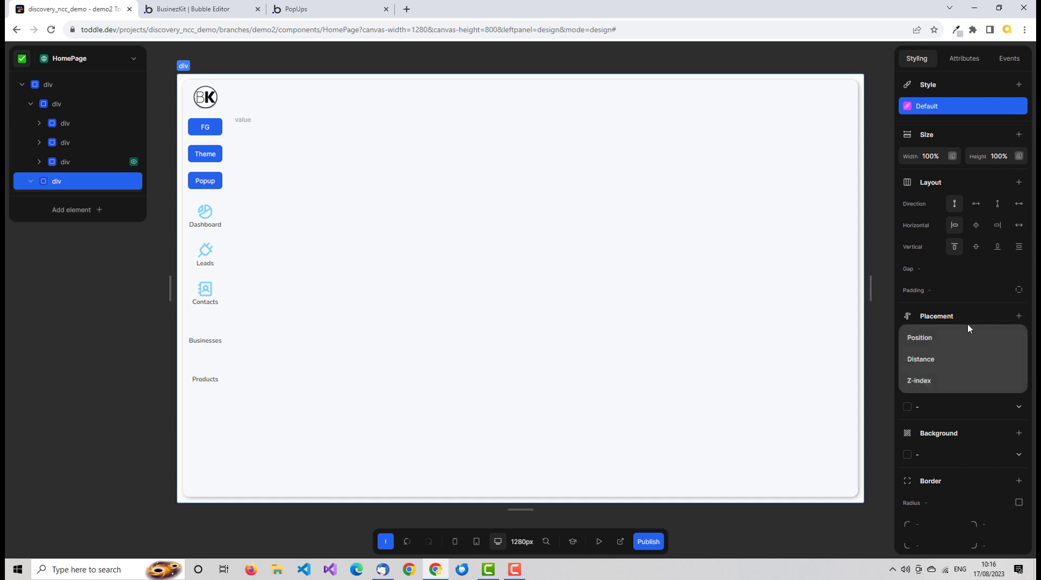
left_click(932, 360)
left_click(934, 359)
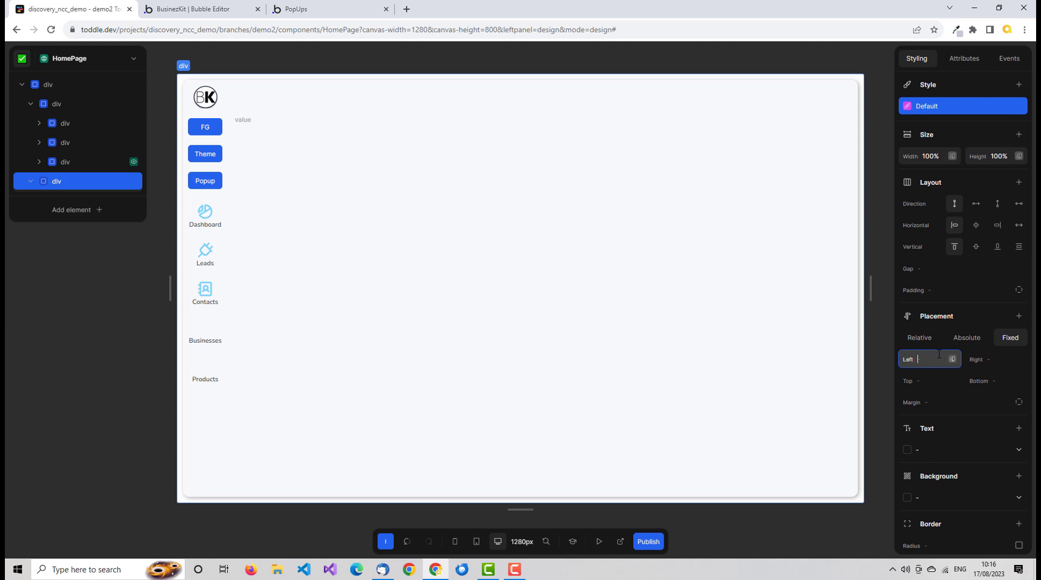
type("0px")
key("Tab")
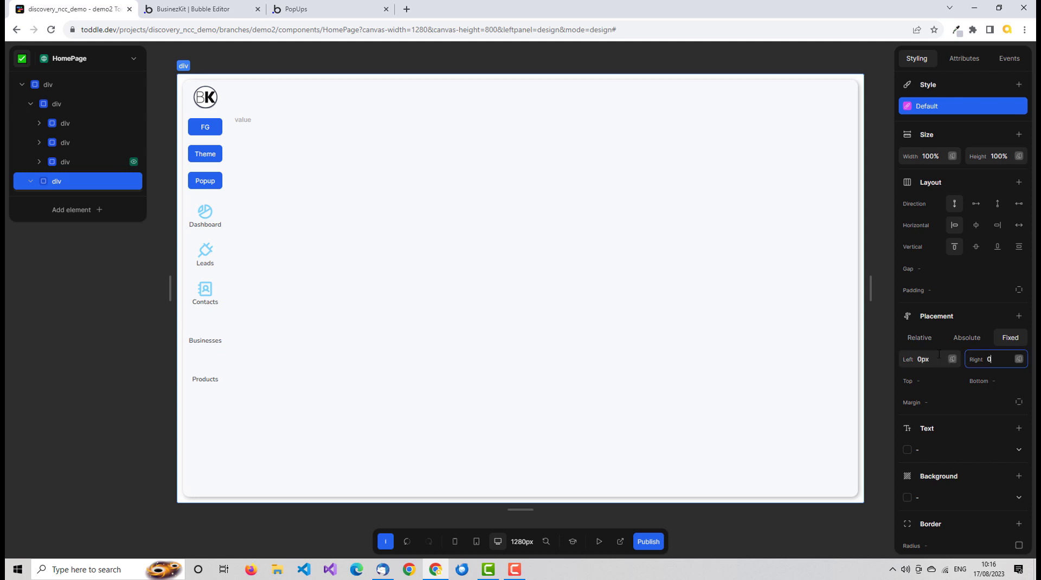
key("Tab")
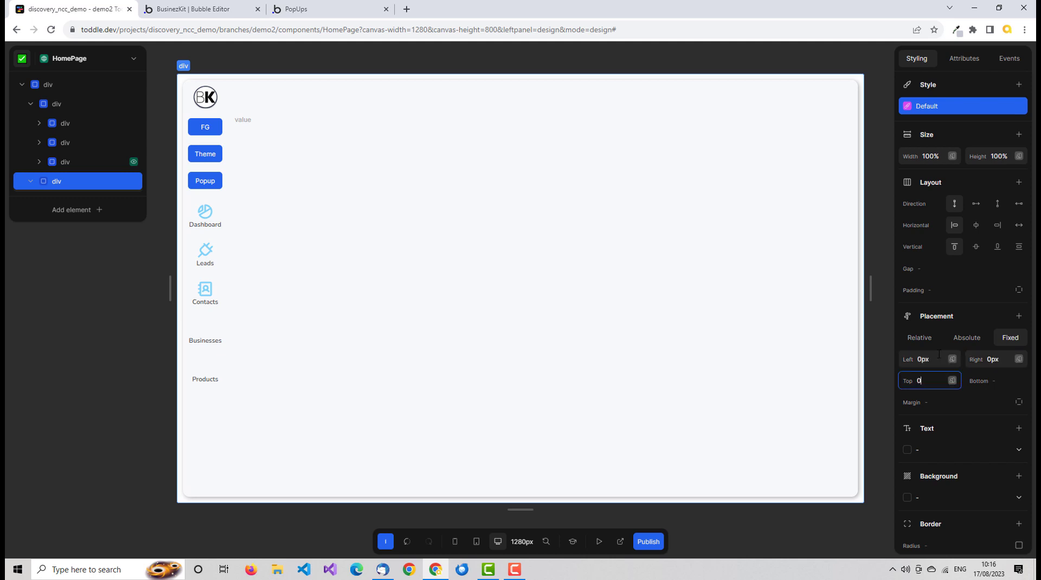
type("0px")
key("Tab")
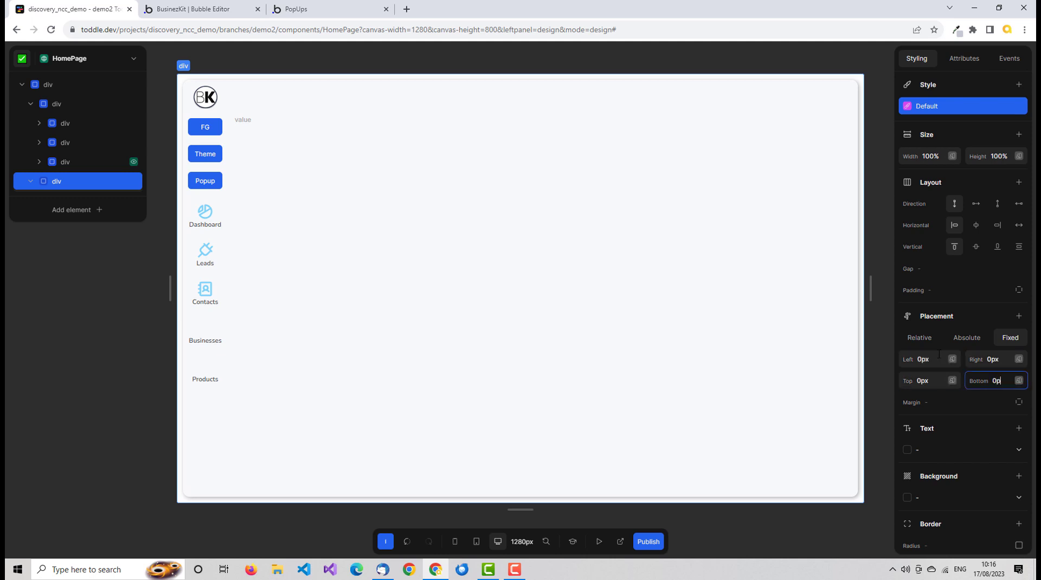
key("Tab")
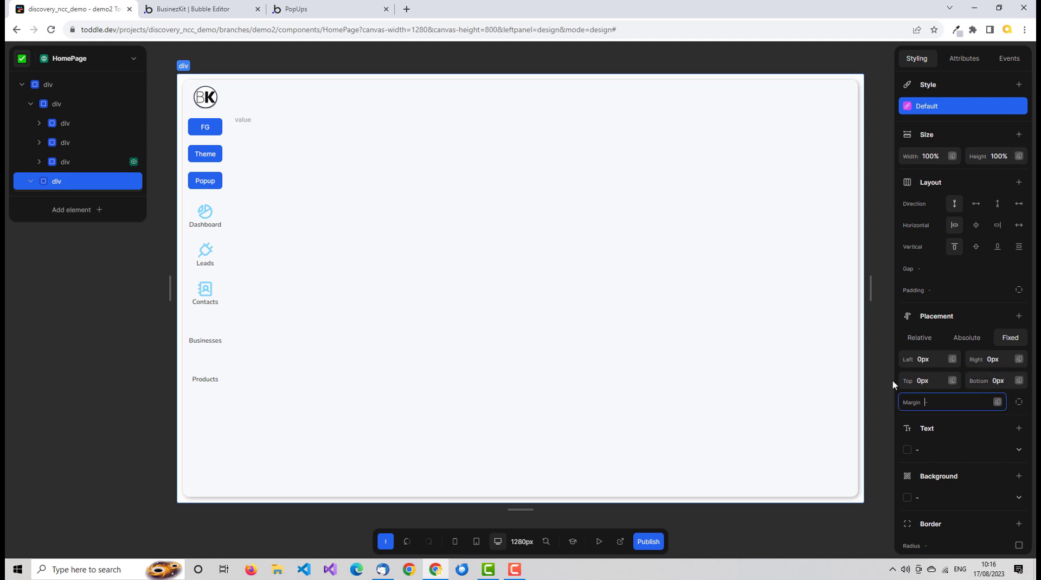
Set the background colour of the fixed overlay div to grey-600
left_click(909, 498)
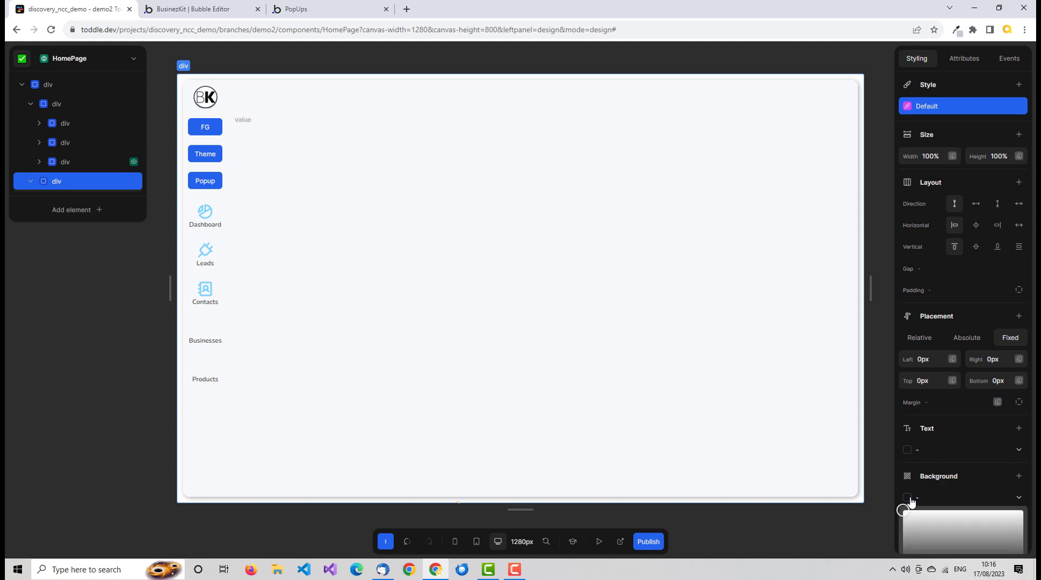
left_click(948, 498)
left_click(949, 498)
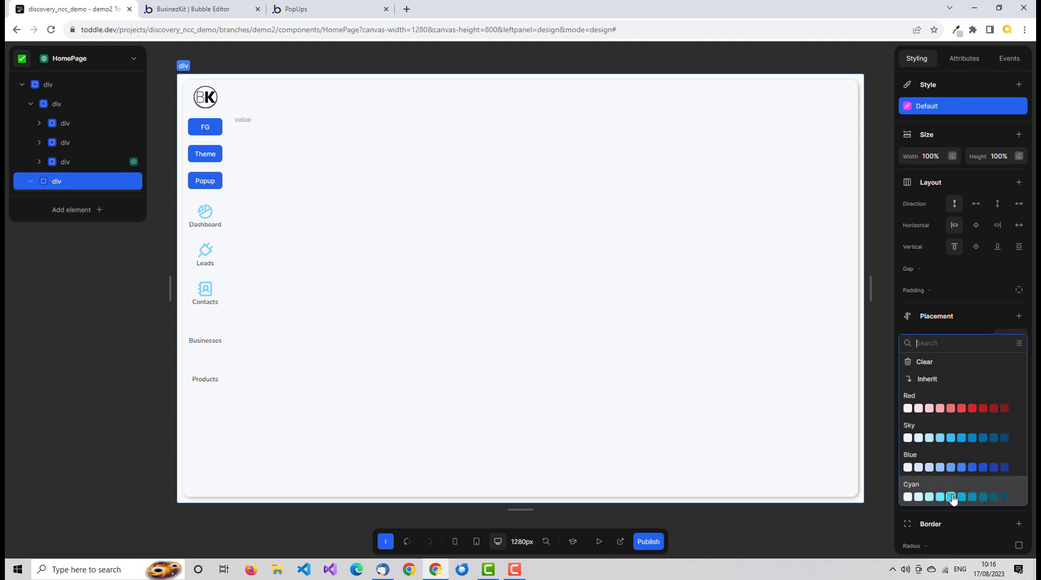
scroll(985, 431, "down", 2)
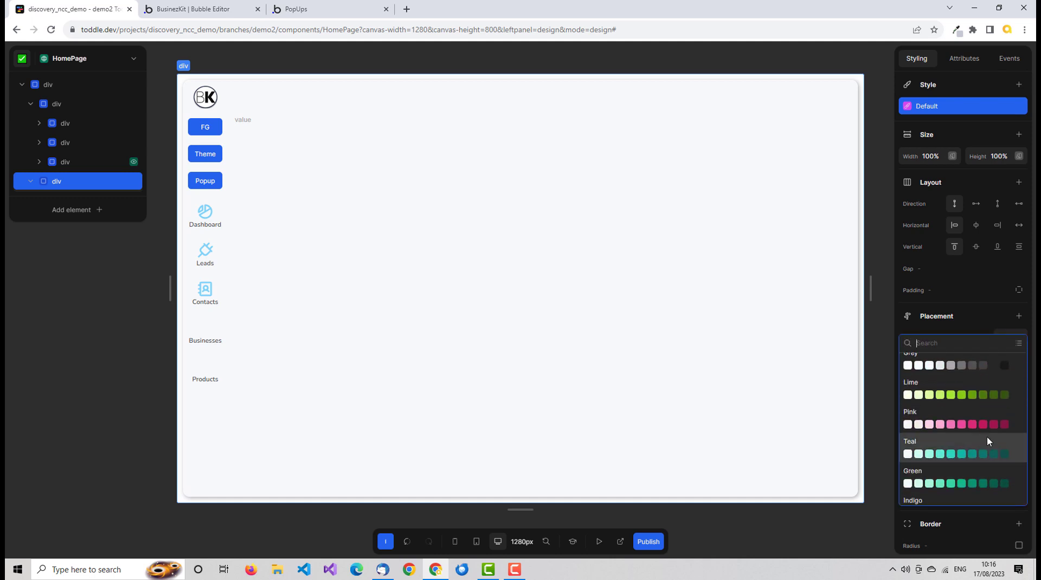
scroll(987, 437, "down", 3)
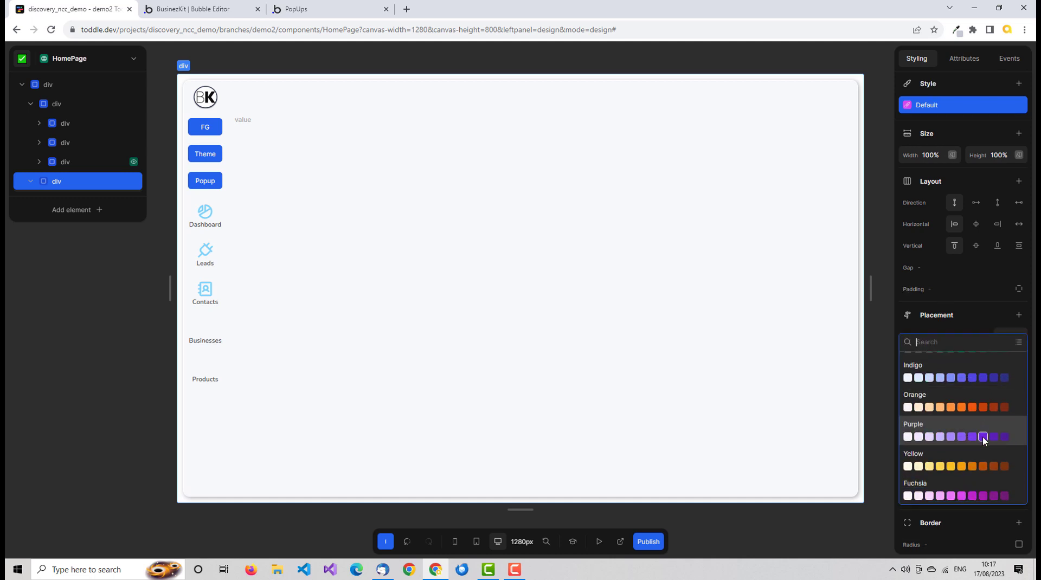
scroll(983, 437, "down", 2)
scroll(984, 400, "up", 4)
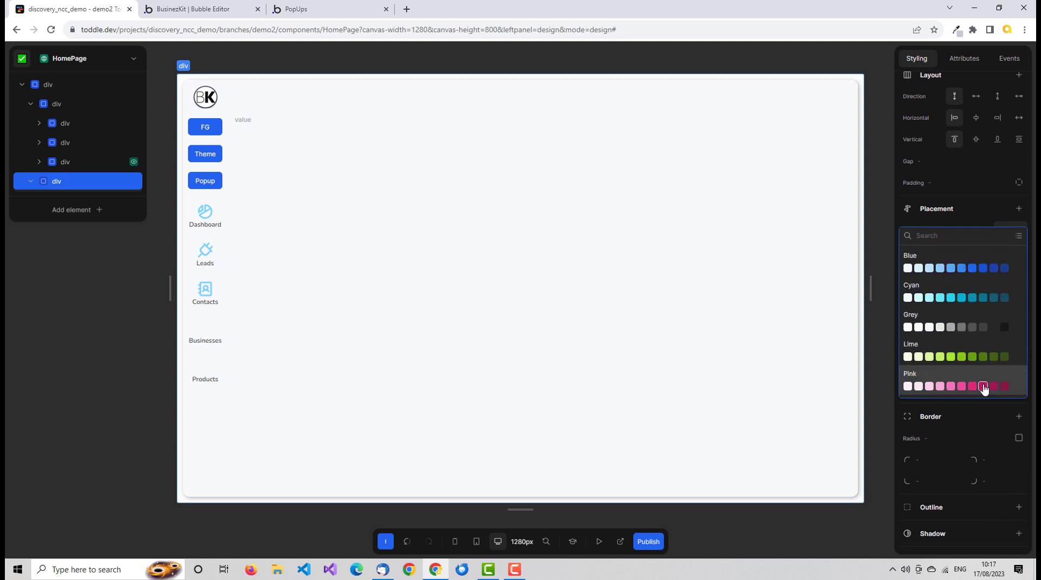
scroll(984, 390, "down", 3)
scroll(980, 392, "up", 2)
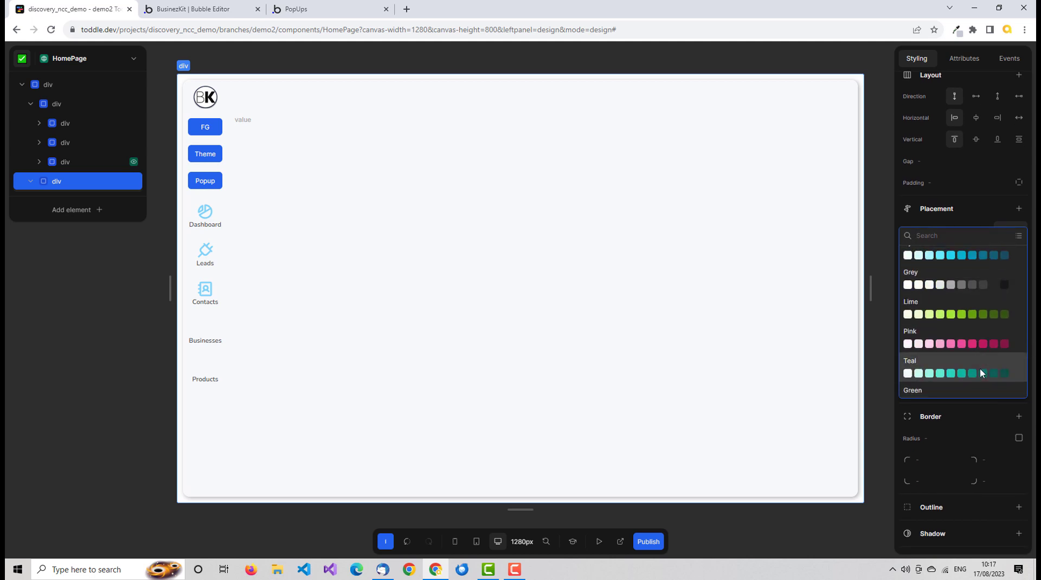
scroll(980, 373, "up", 3)
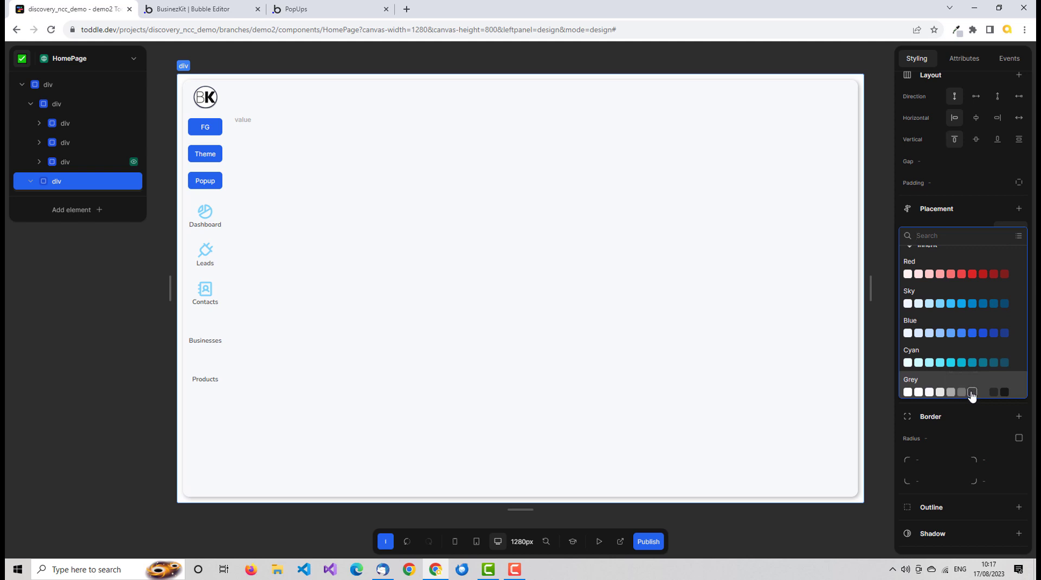
left_click(973, 393)
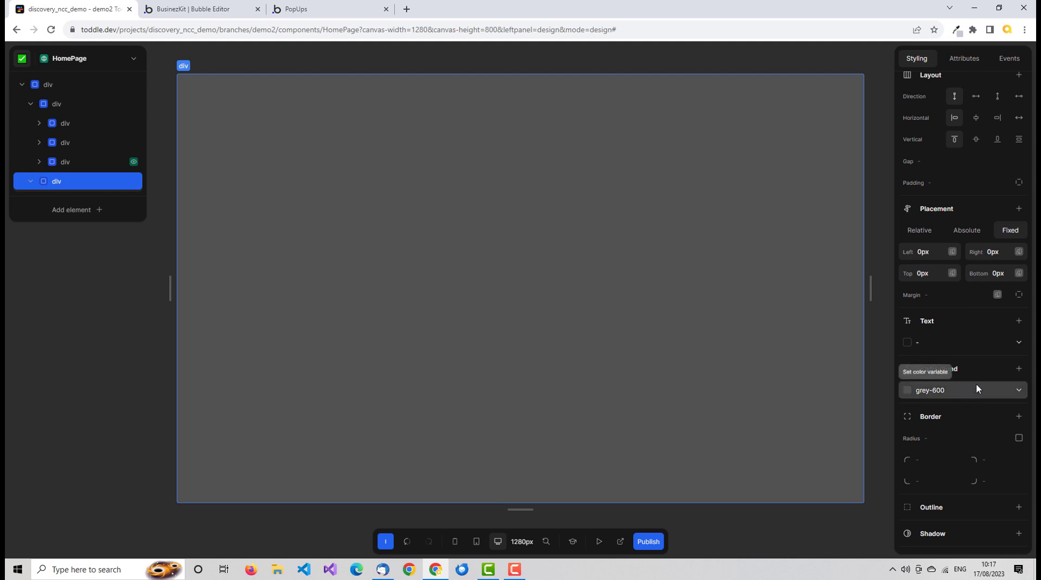
Add an opacity effect to the overlay div and set it to 0.7
scroll(977, 387, "down", 2)
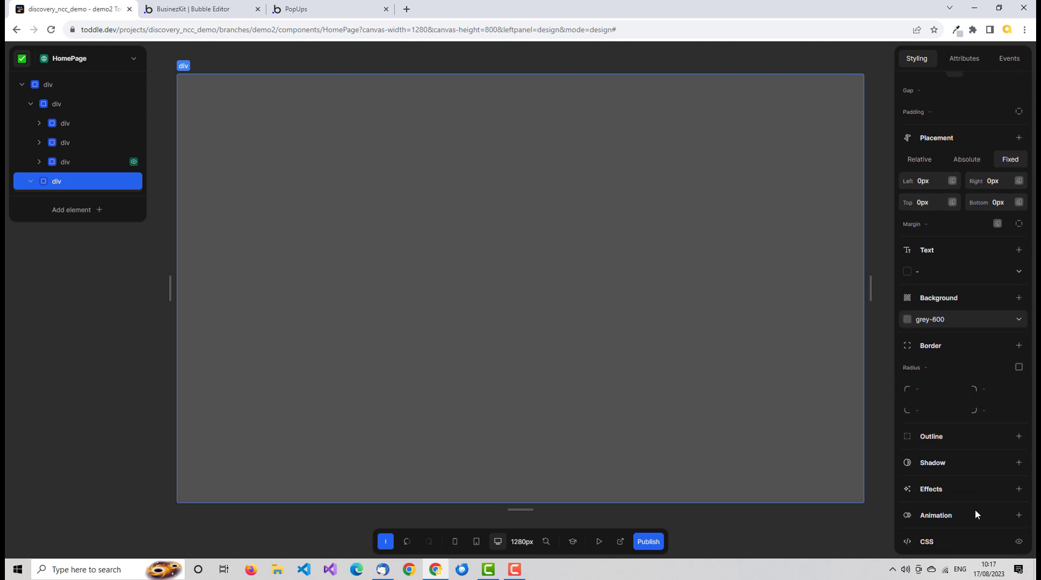
left_click(1018, 488)
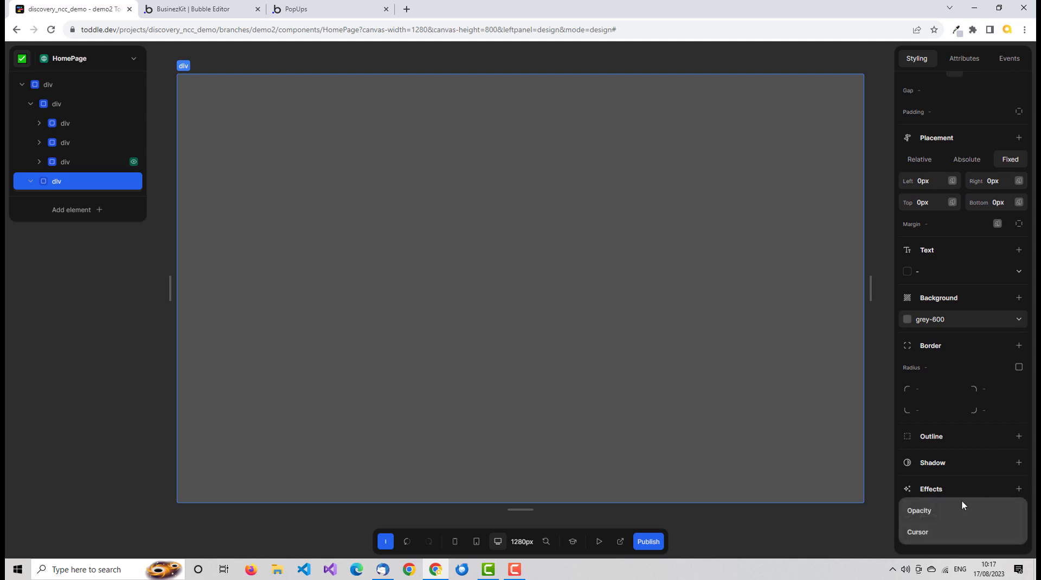
left_click(937, 510)
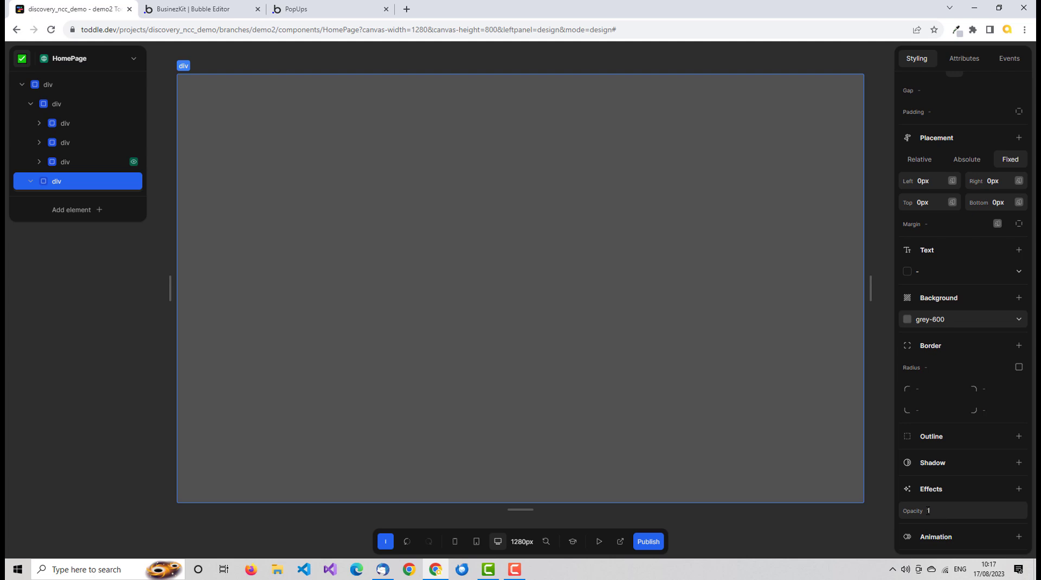
left_click(929, 511)
type("0.7")
key("Tab")
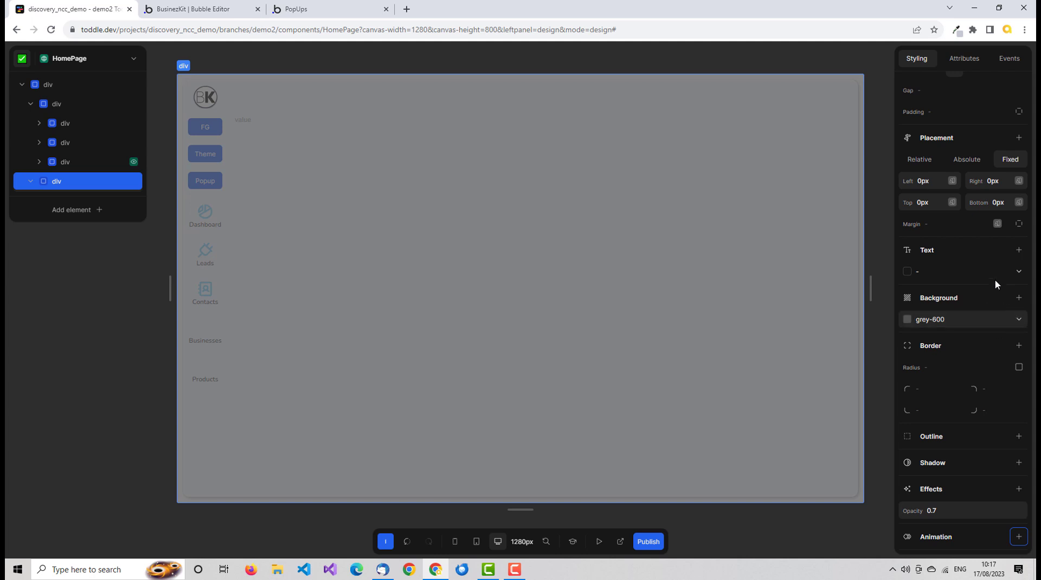
Add a z-index to the overlay div's placement and set it to 1
left_click(1020, 139)
left_click(925, 209)
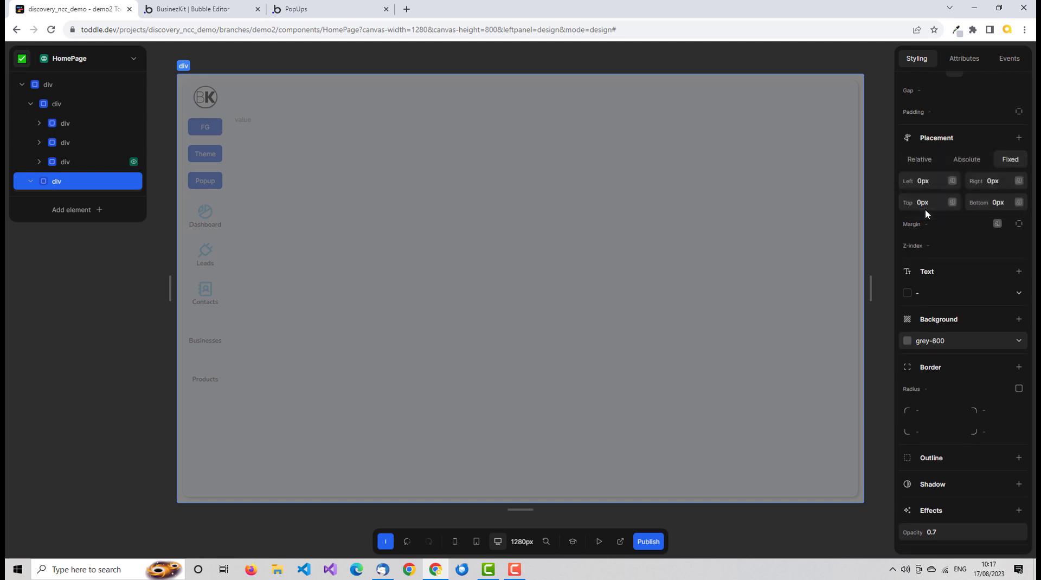
left_click(927, 244)
type("1")
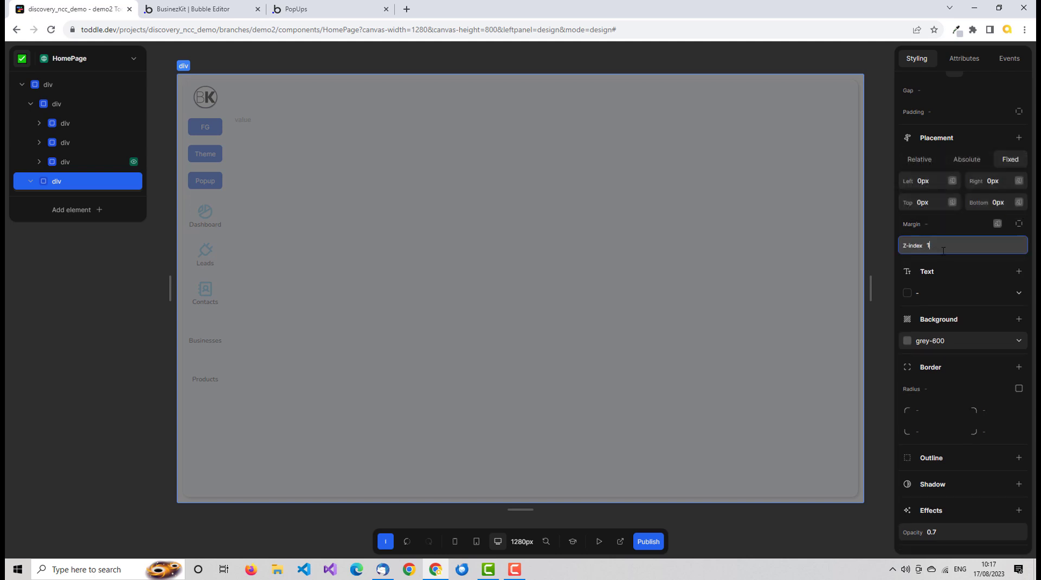
key("Tab")
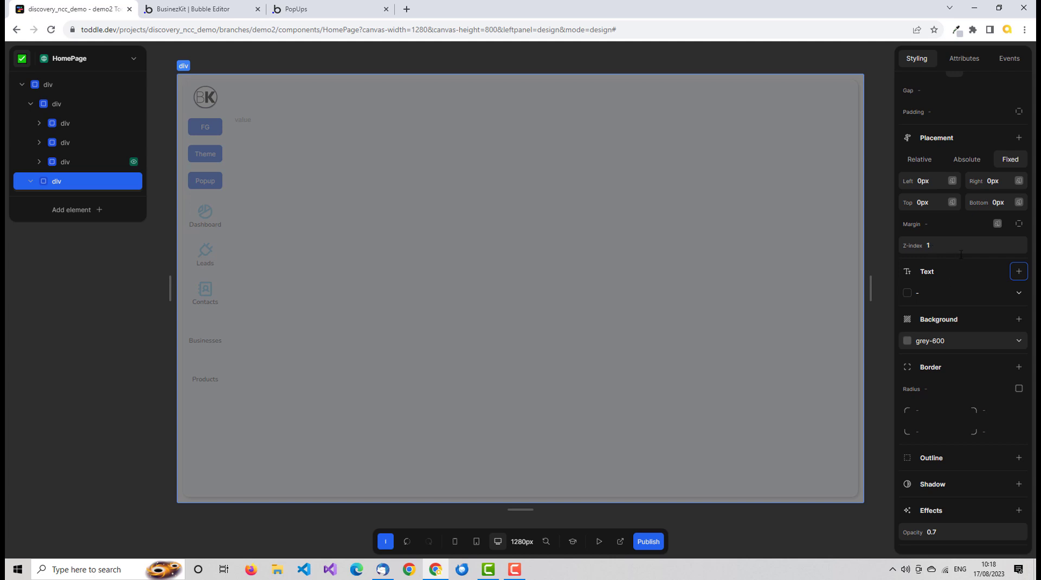
left_click(916, 164)
left_click(952, 161)
left_click(1012, 161)
left_click(1018, 136)
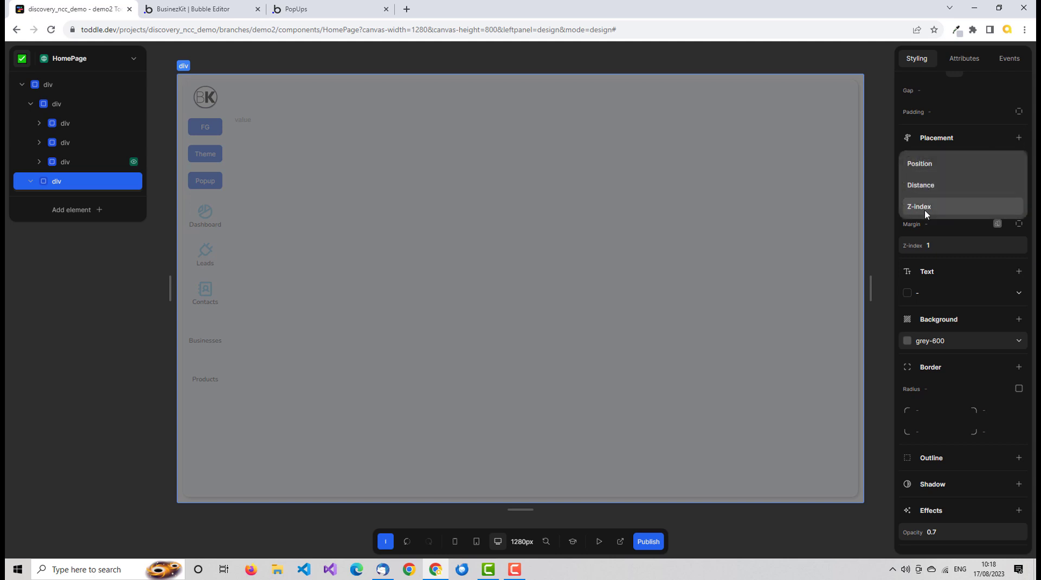
left_click(951, 259)
scroll(998, 197, "up", 3)
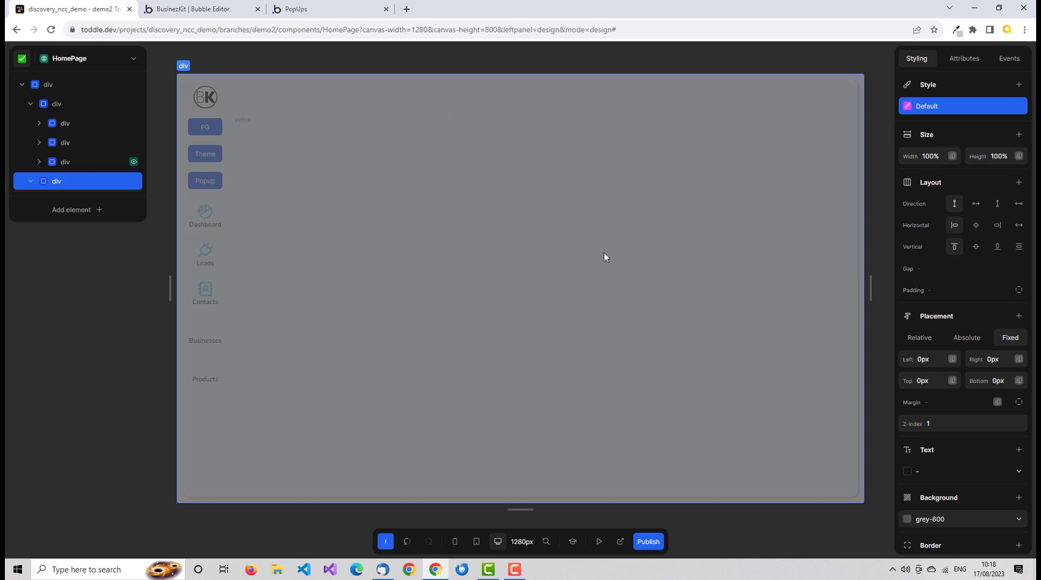
Check the name and initial value of the ShowPopup page variable without changing it
right_click(130, 185)
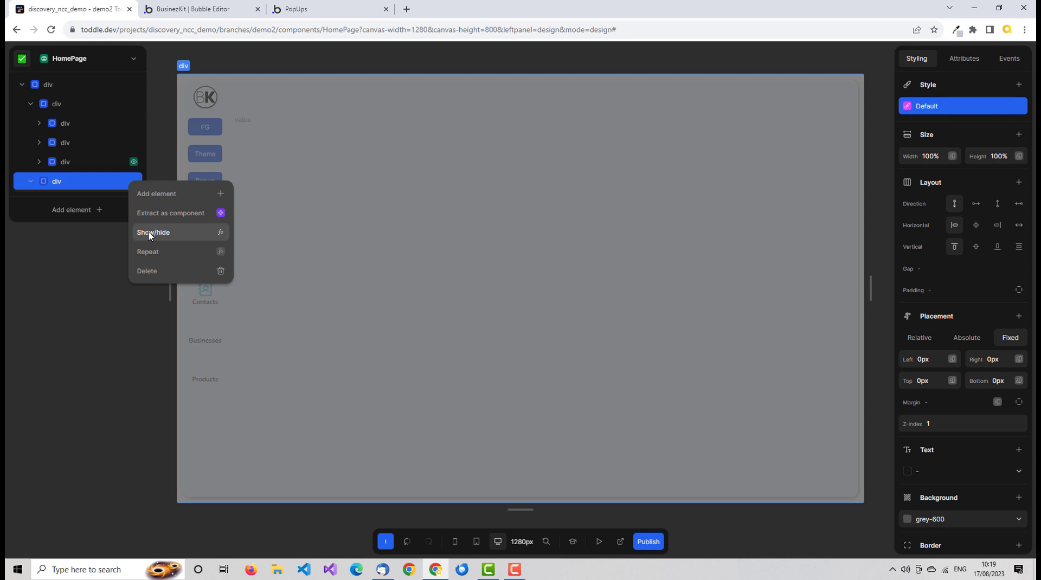
left_click(112, 249)
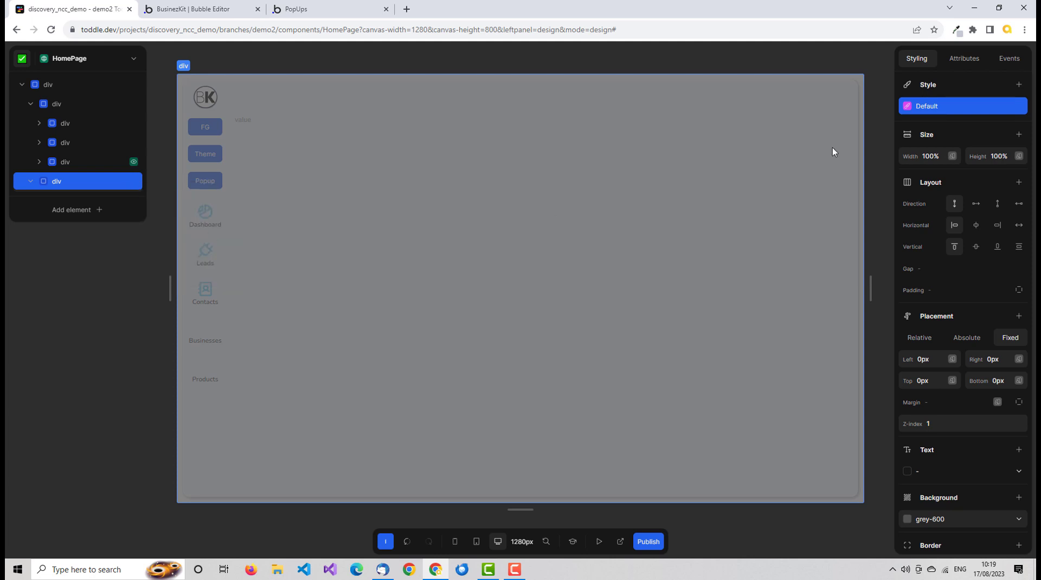
left_click(882, 102)
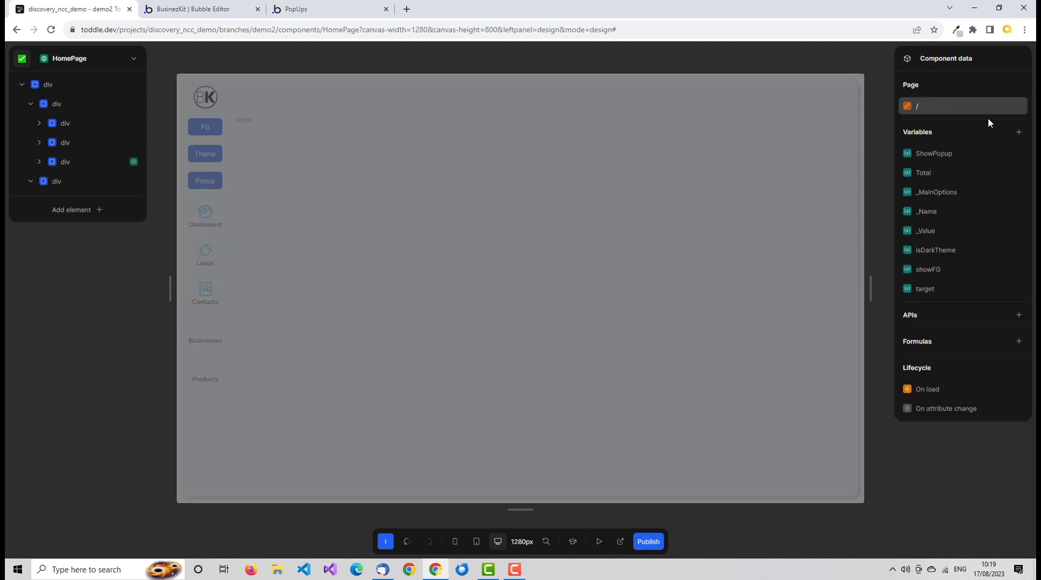
left_click(934, 154)
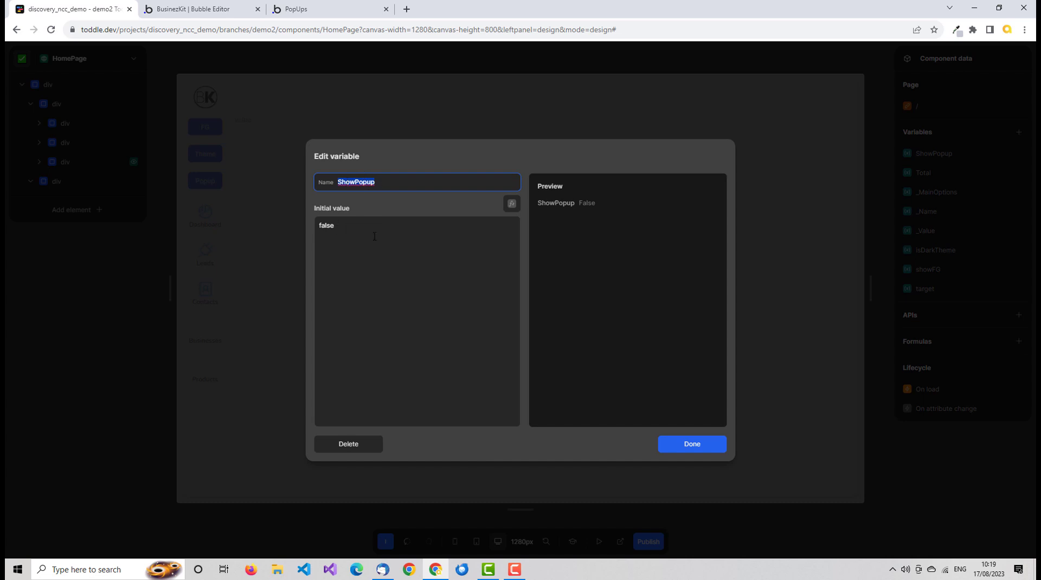
left_click(697, 446)
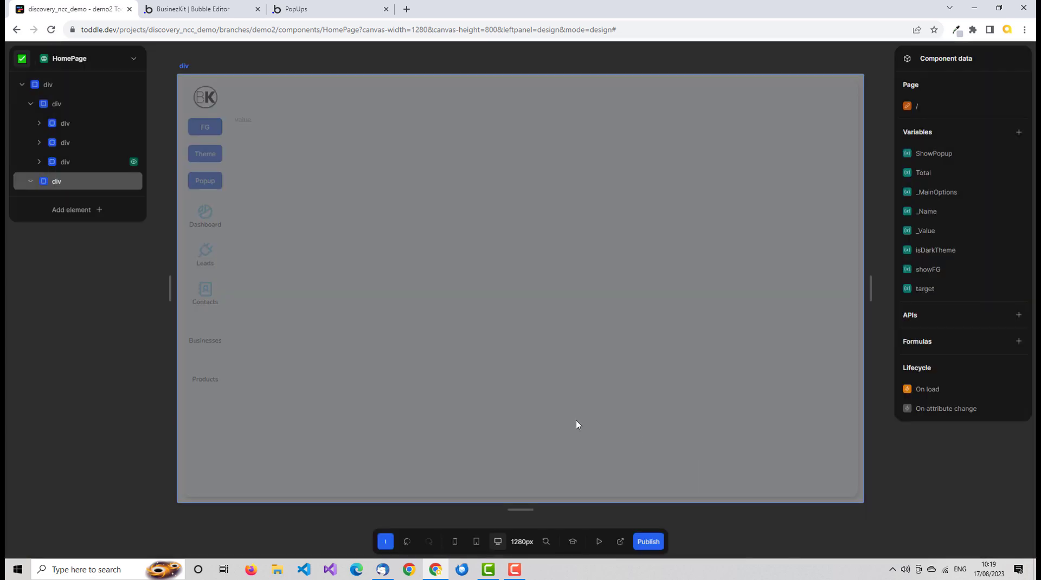
Give the overlay div a show/hide formula that outputs the ShowPopup variable
right_click(95, 177)
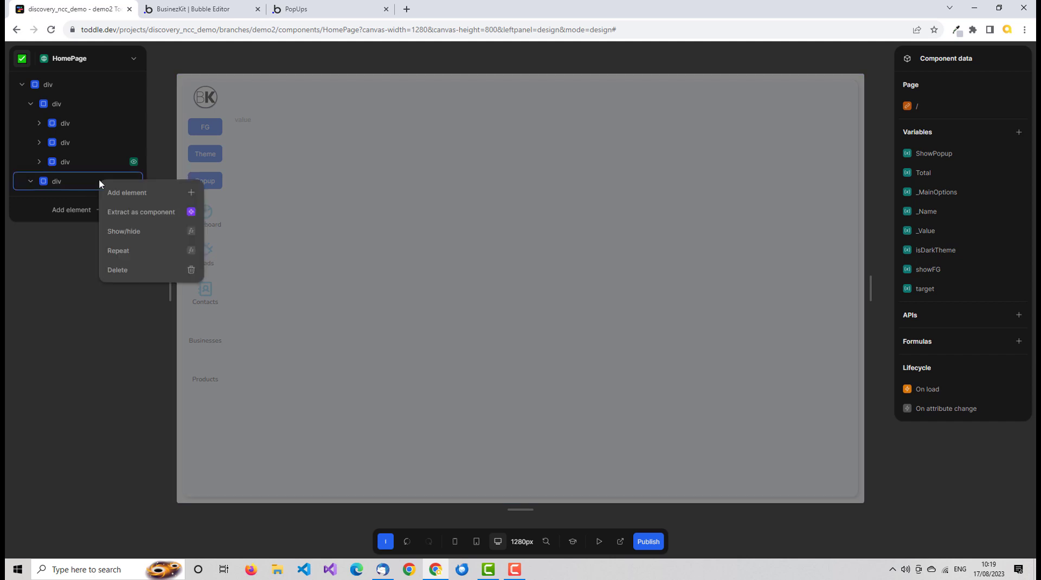
left_click(168, 231)
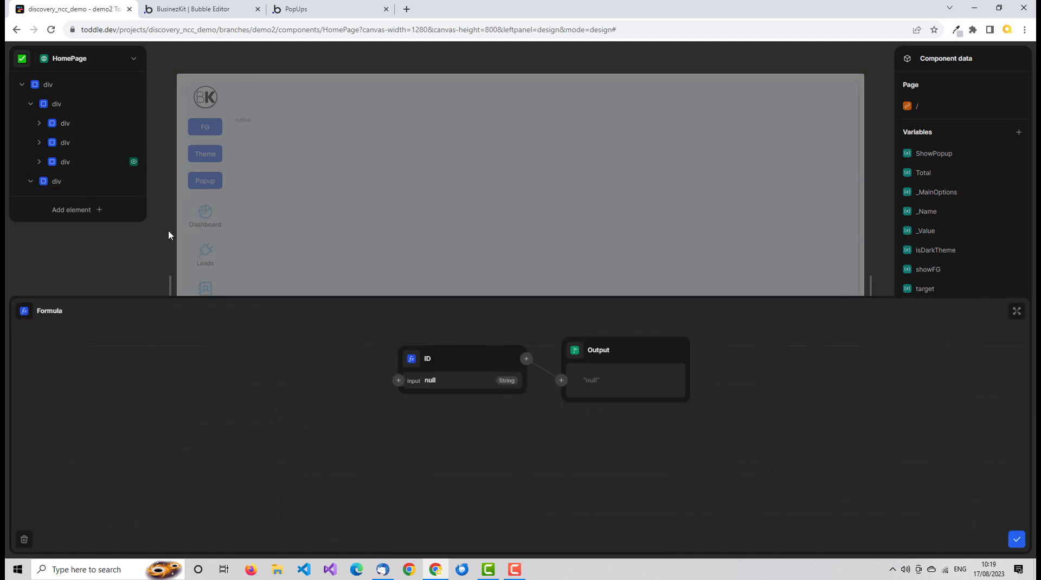
left_click(412, 360)
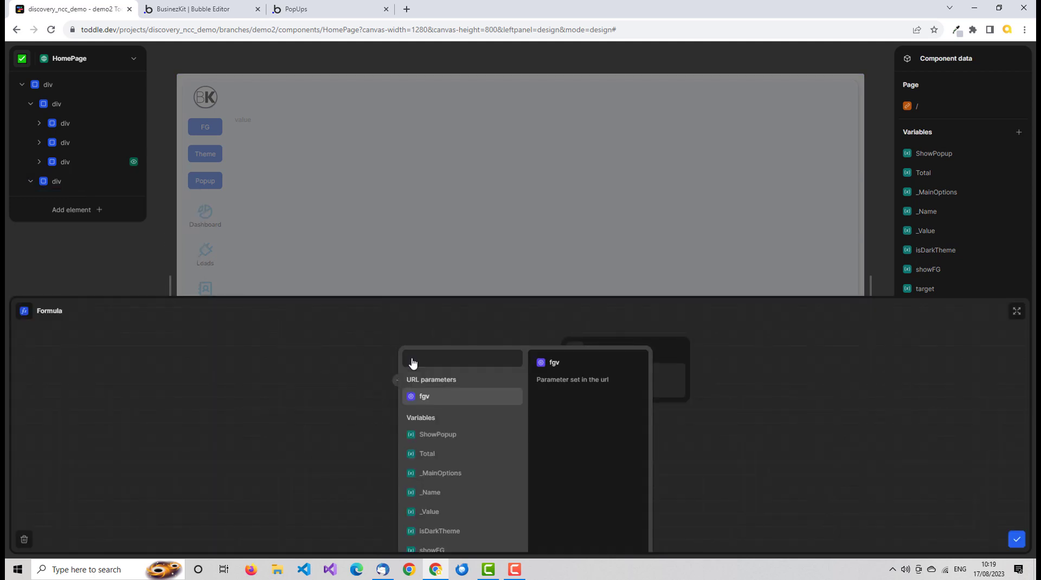
left_click(450, 439)
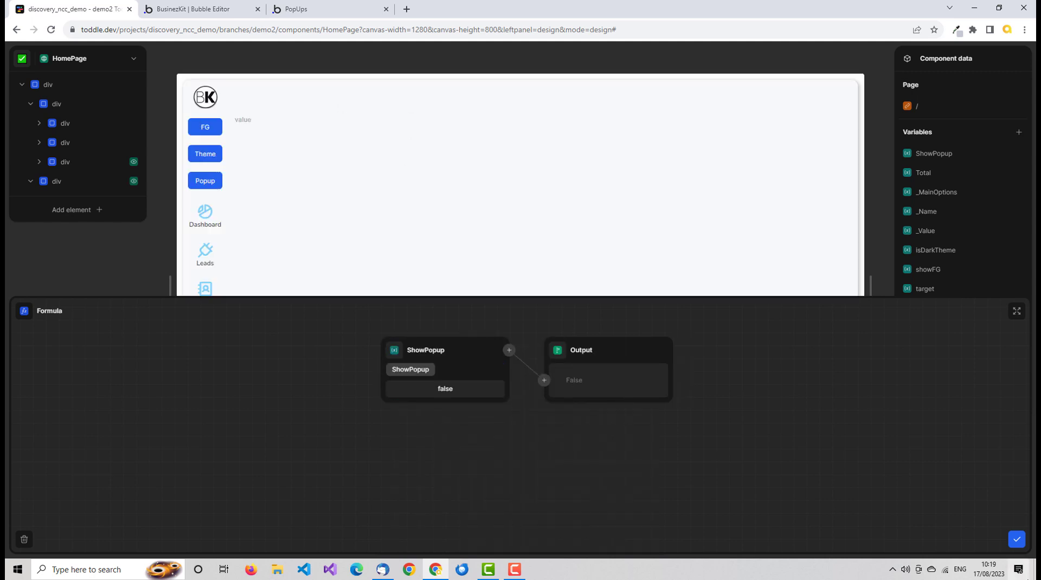
left_click(394, 351)
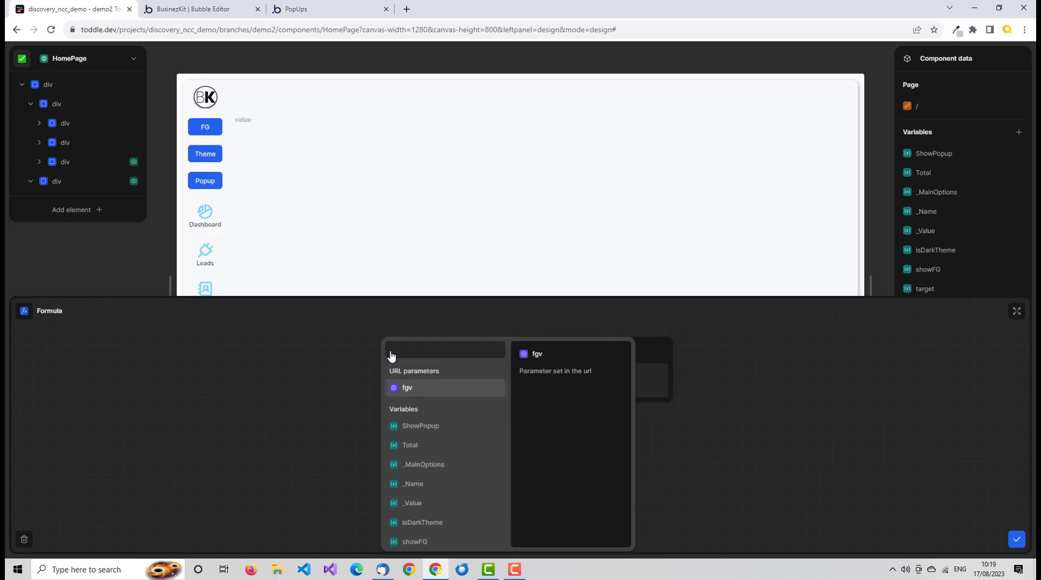
left_click(879, 387)
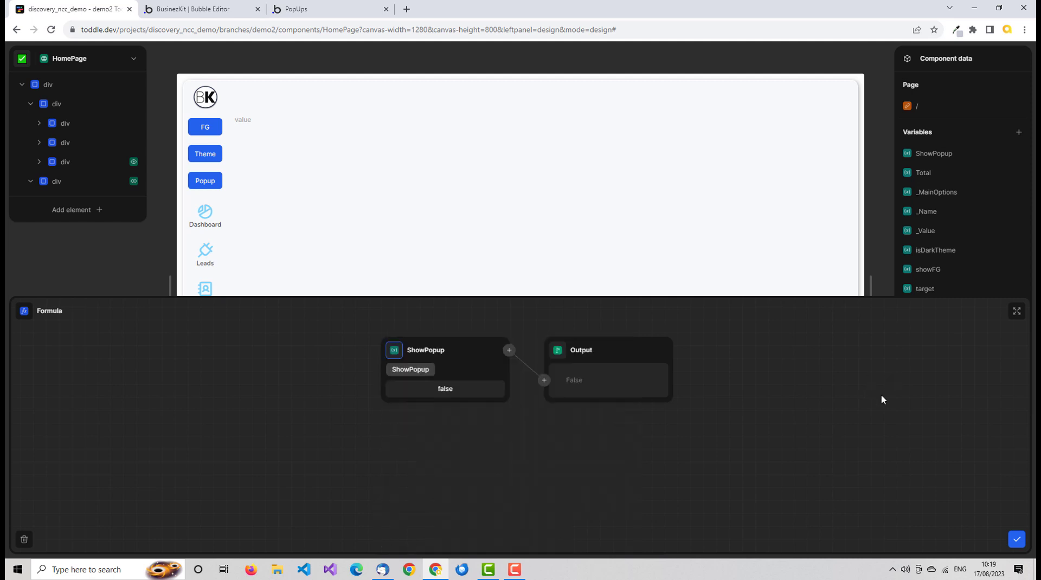
left_click(1018, 541)
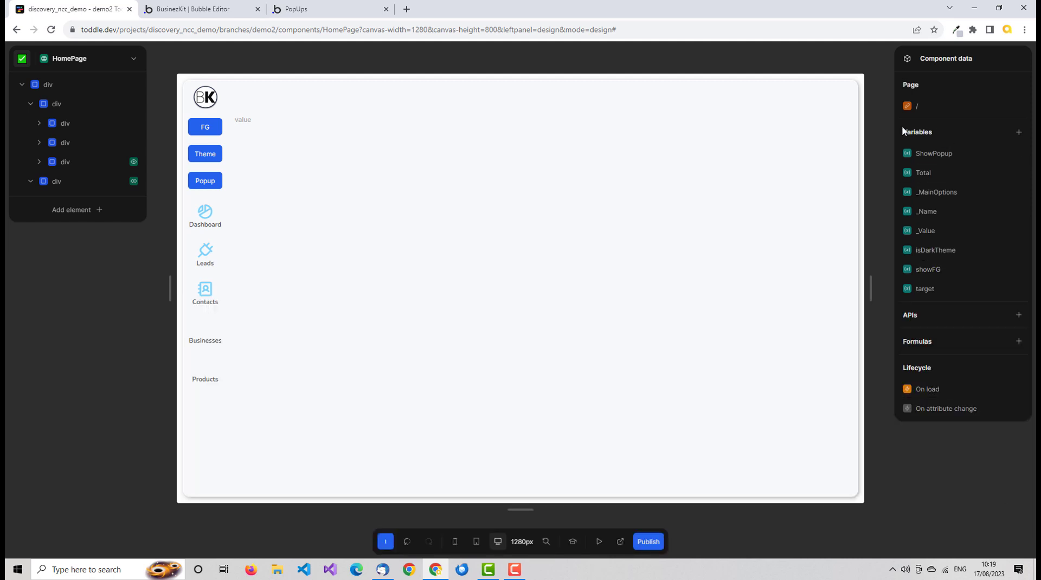
Set the initial value of the ShowPopup variable to True in its formula
left_click(934, 153)
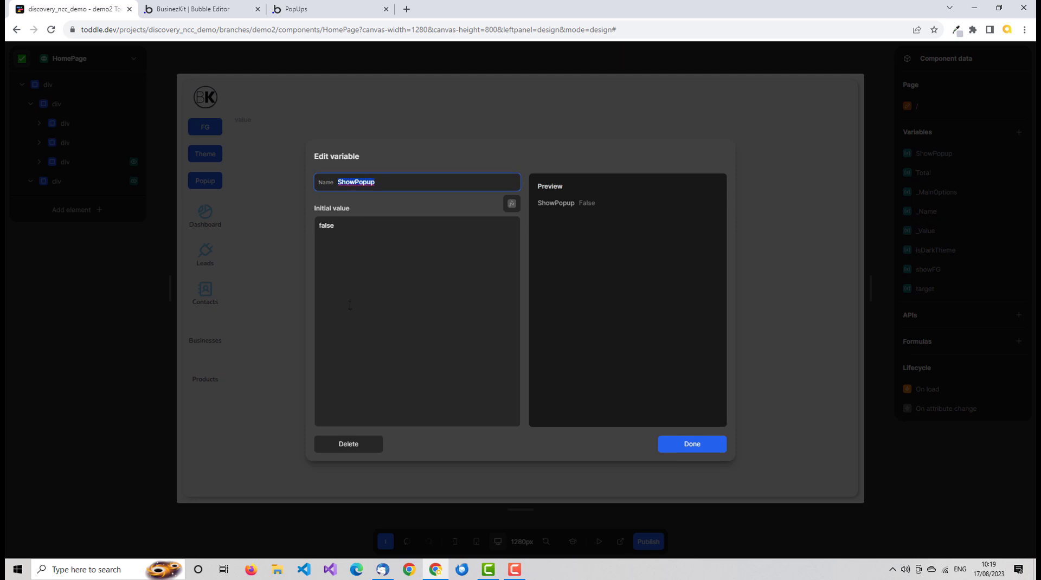
left_click(510, 205)
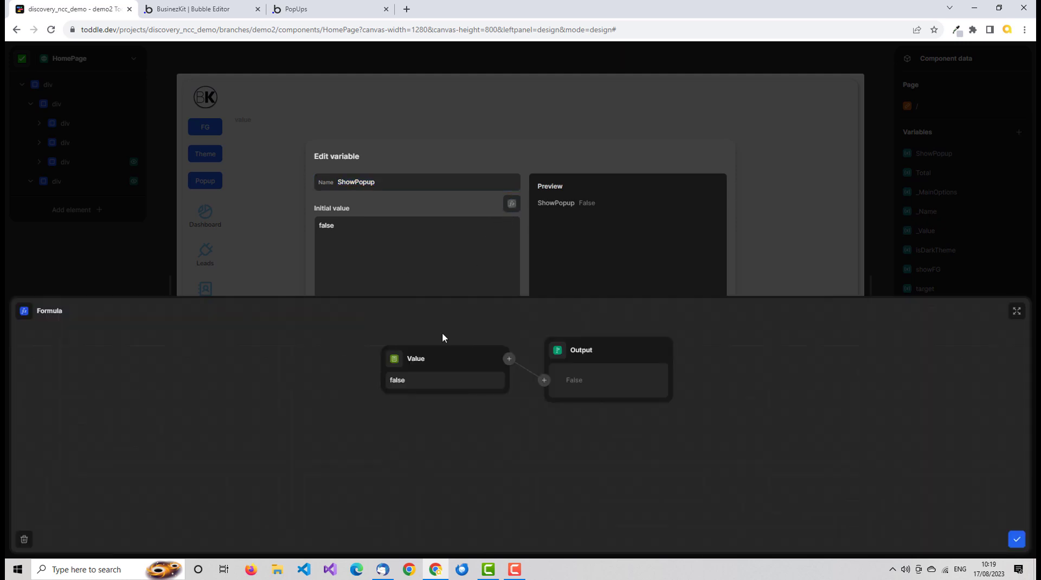
left_click(394, 367)
type("true")
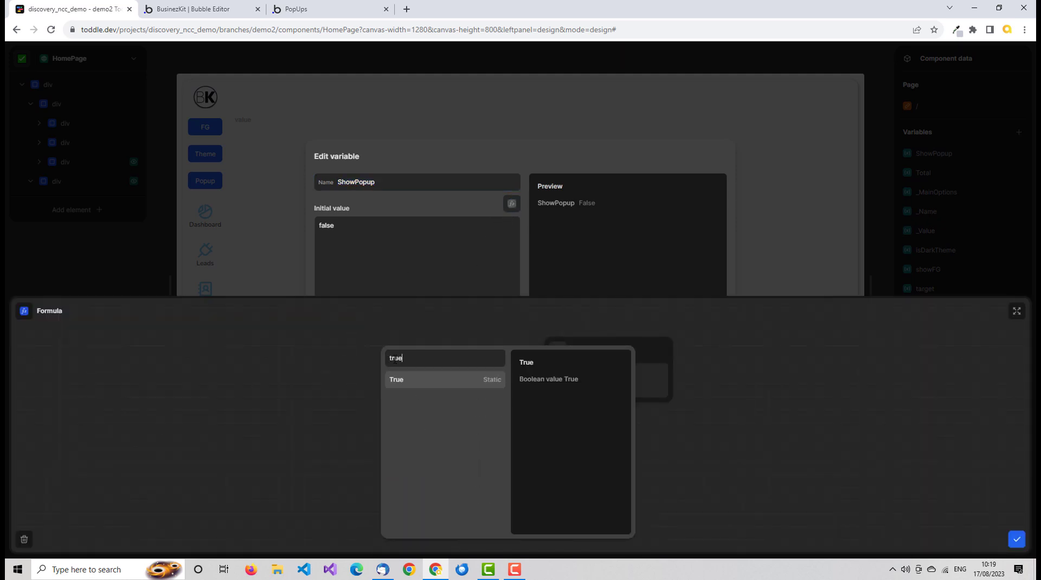
left_click(415, 382)
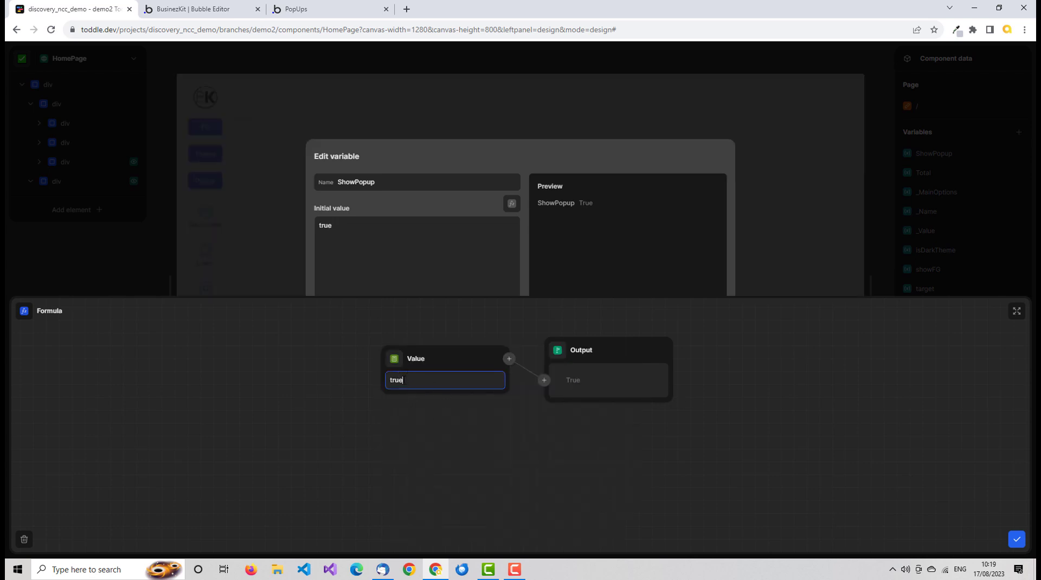
Return the initial value of the ShowPopup variable to False
left_click(395, 380)
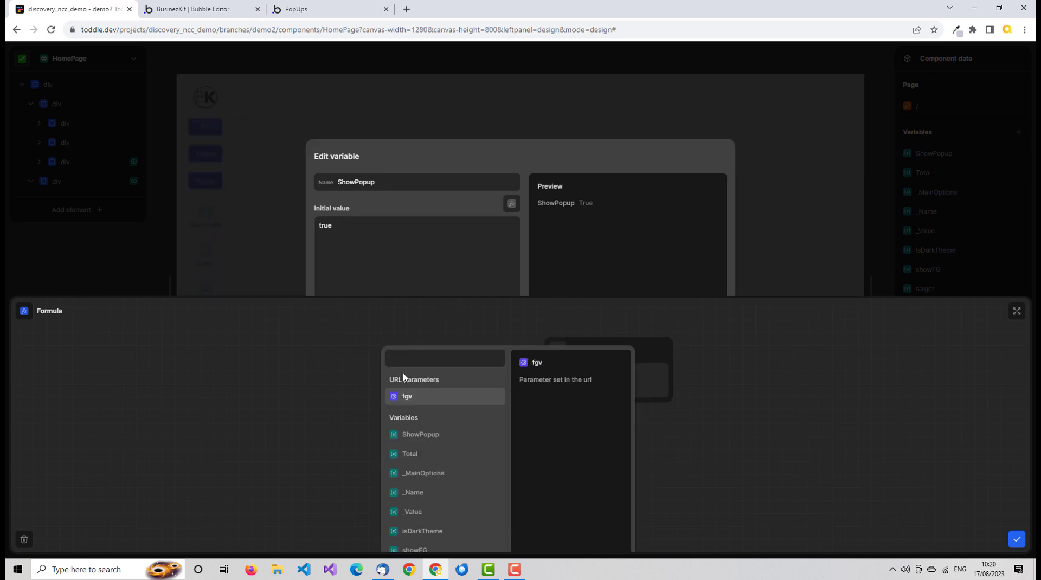
type("fal")
left_click(406, 382)
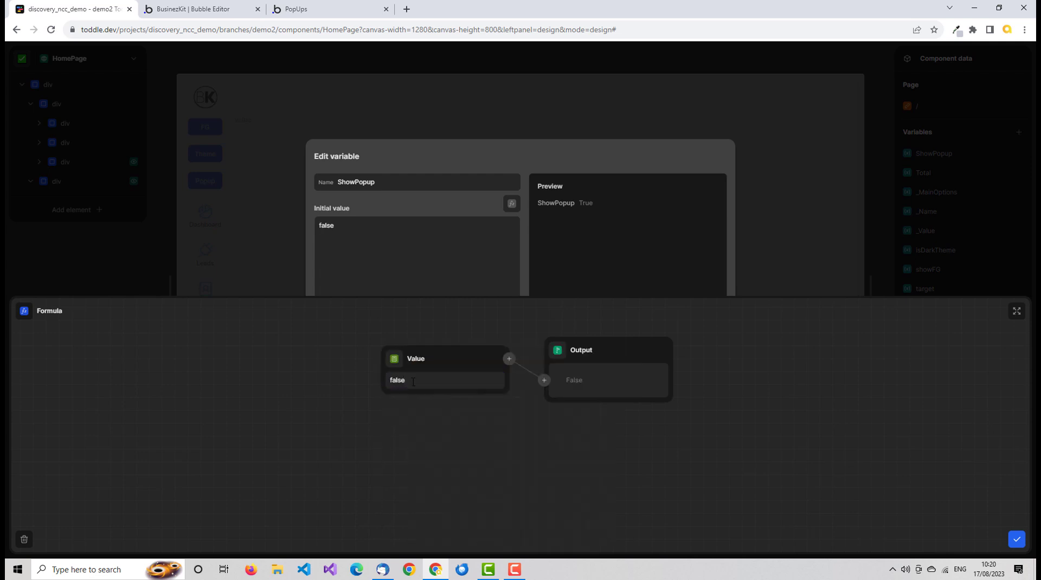
Confirm the initial value formula and save the ShowPopup variable
left_click(1017, 539)
left_click(709, 445)
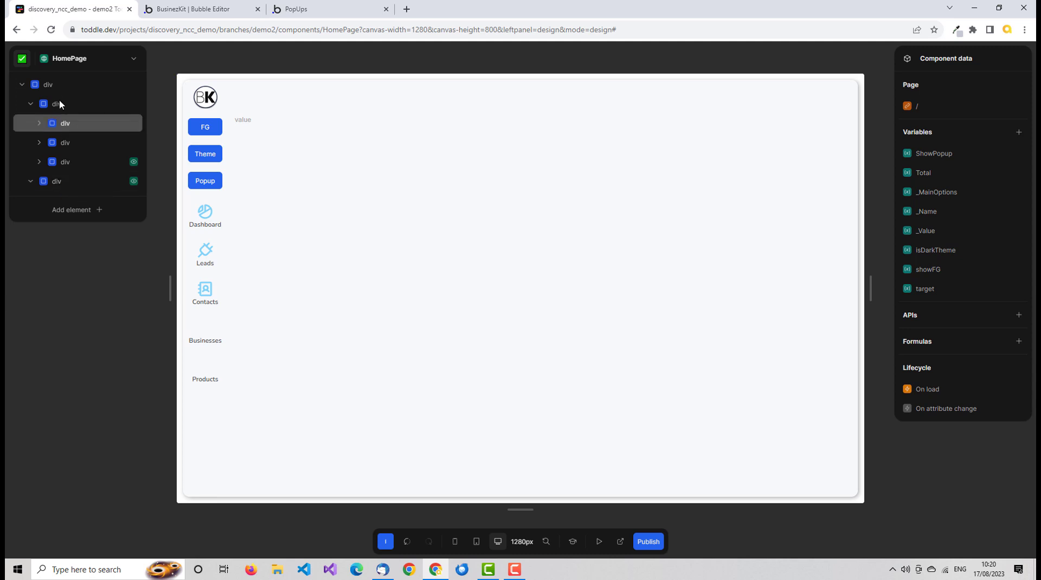
Add a new div inside the root div of HomePage, as a sibling of the overlay div
left_click(60, 83)
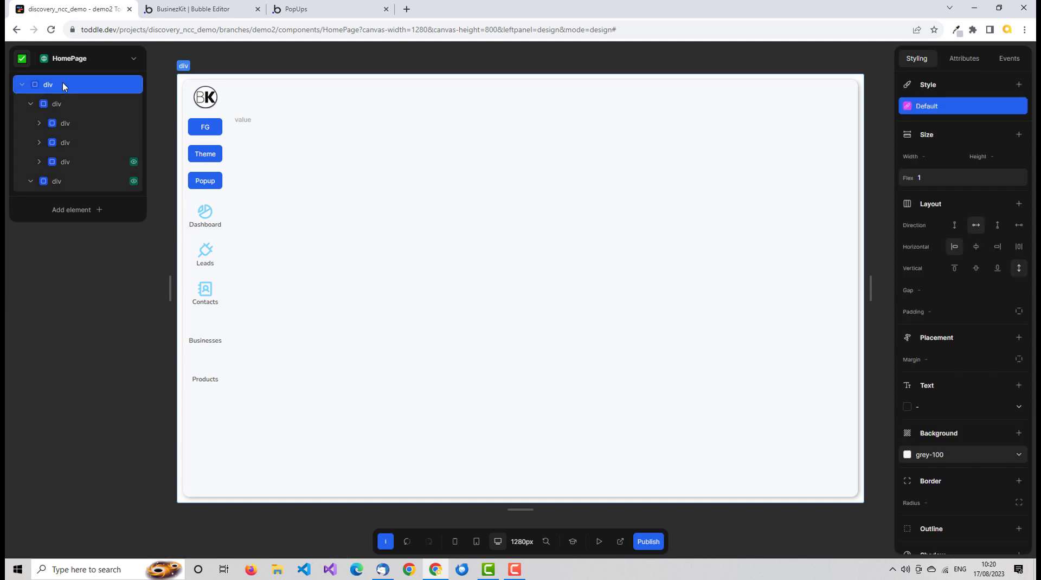
key("a")
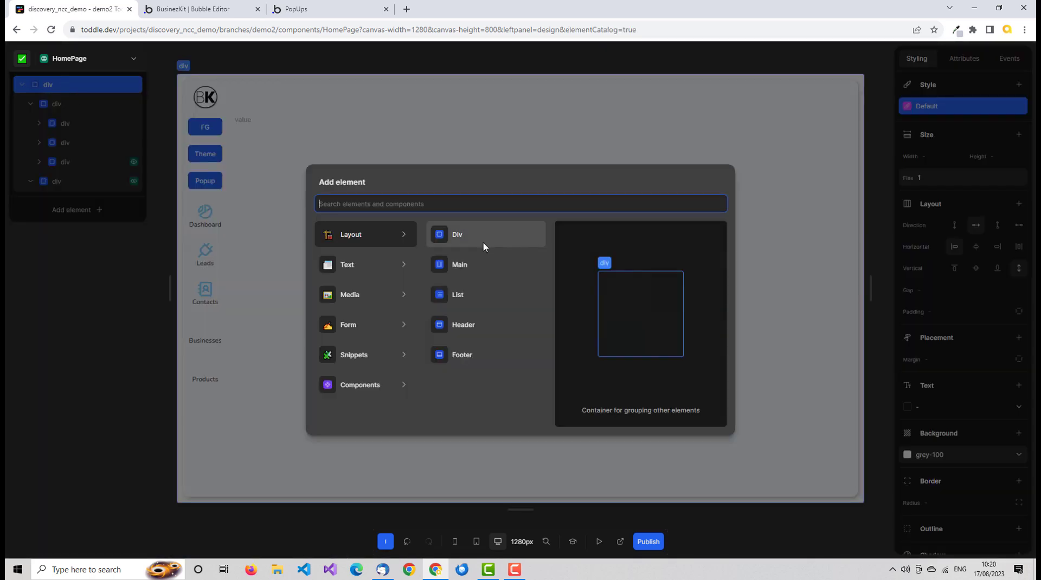
left_click(468, 233)
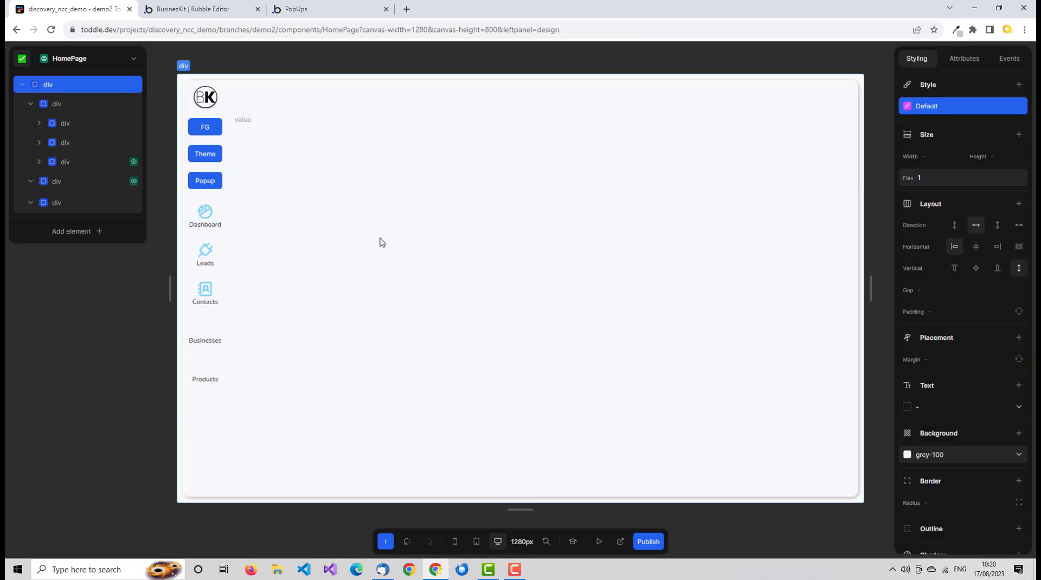
Set the new div's placement to Fixed and add the Distance properties to it
left_click(66, 205)
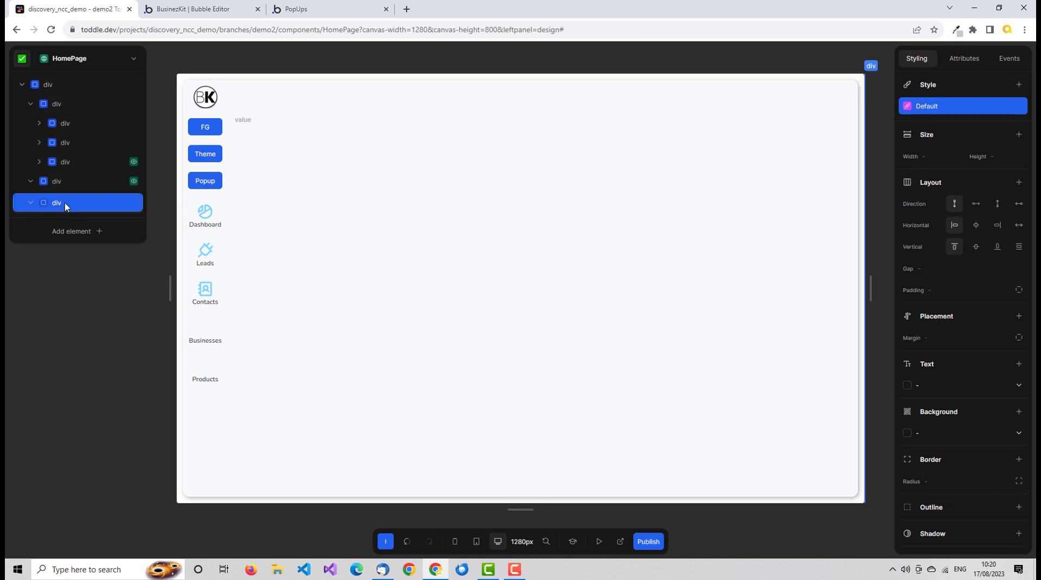
left_click(1019, 317)
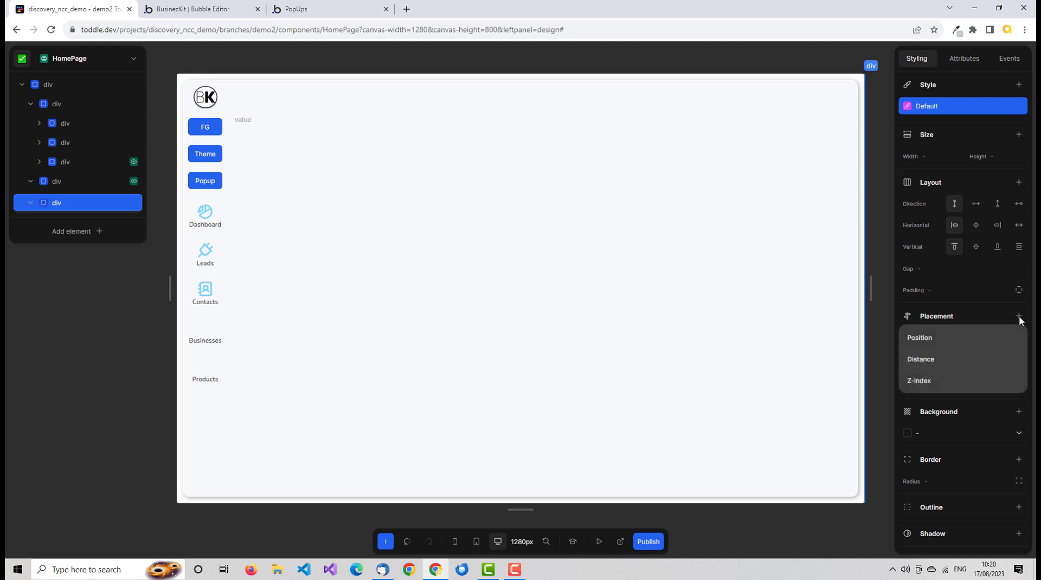
left_click(1019, 337)
left_click(1012, 338)
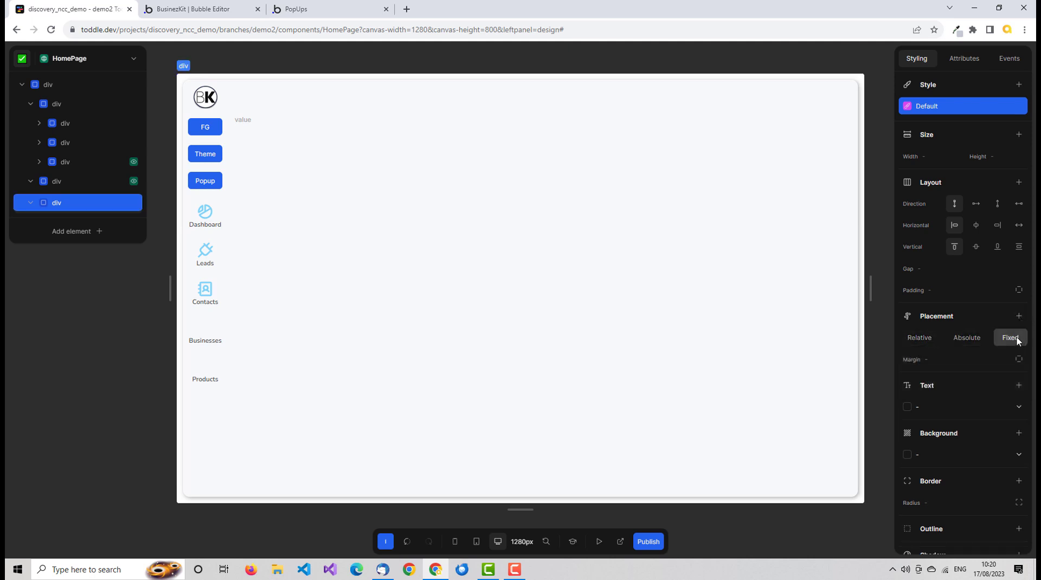
left_click(1019, 316)
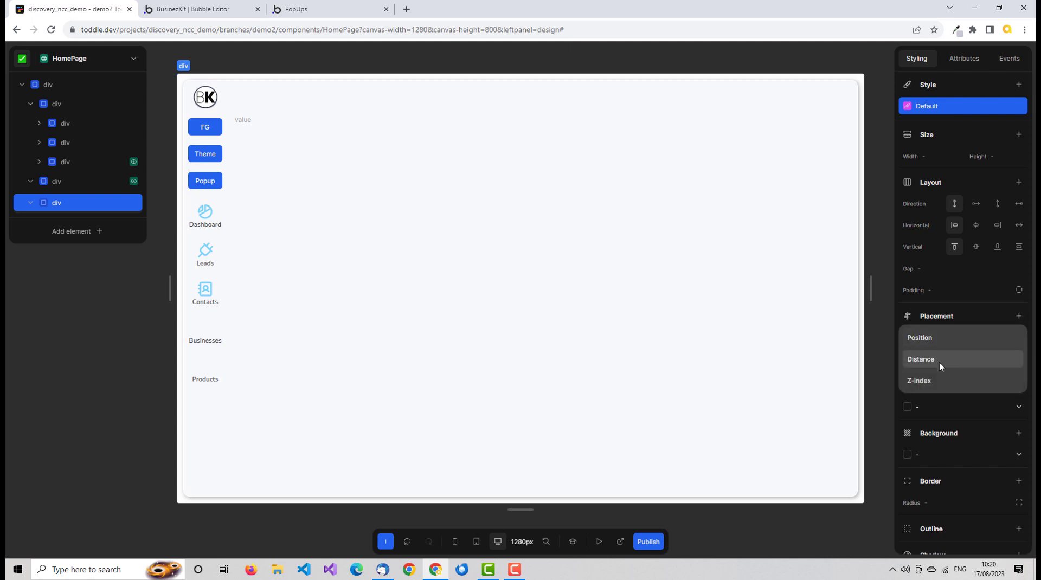
left_click(939, 358)
Give the new div a z-index of 5 and an auto margin
left_click(1019, 317)
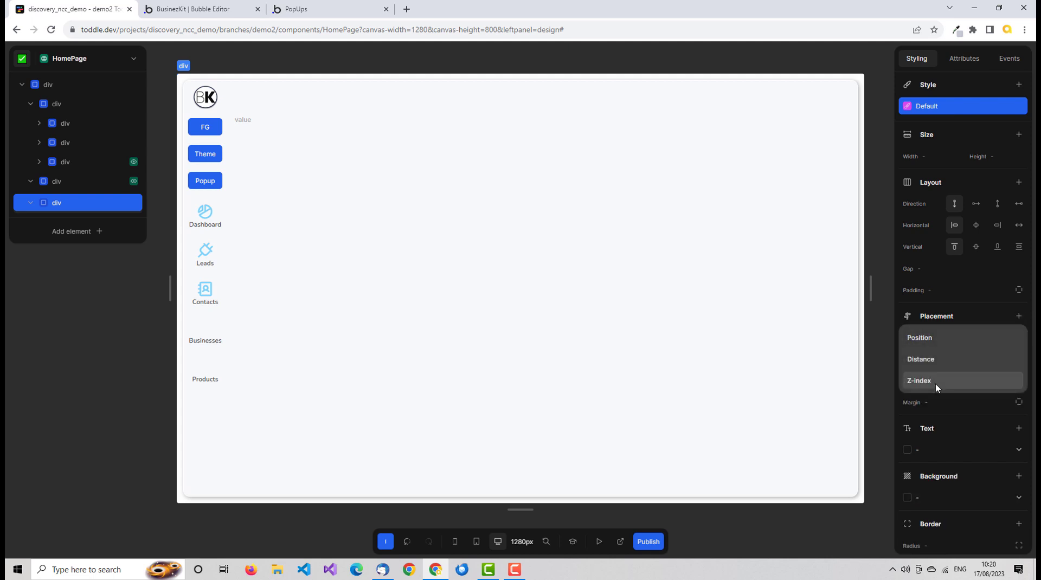
left_click(938, 383)
left_click(946, 426)
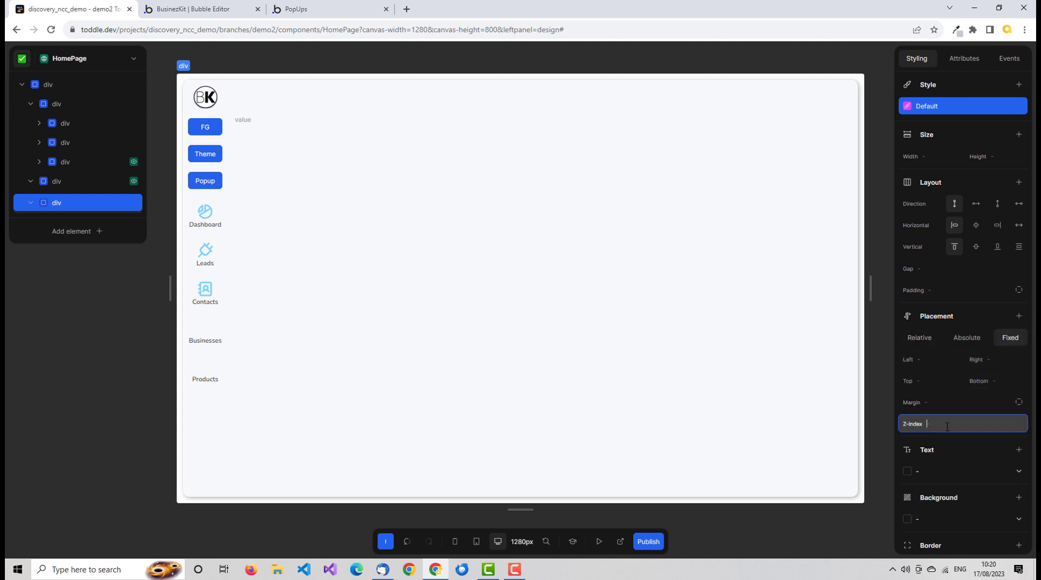
type("5")
key("Tab")
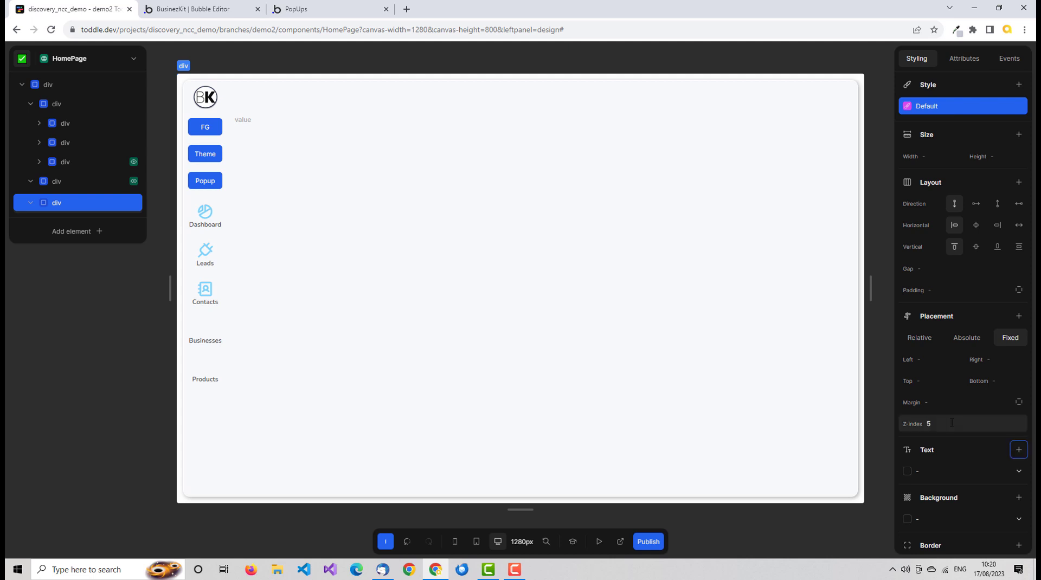
left_click(946, 404)
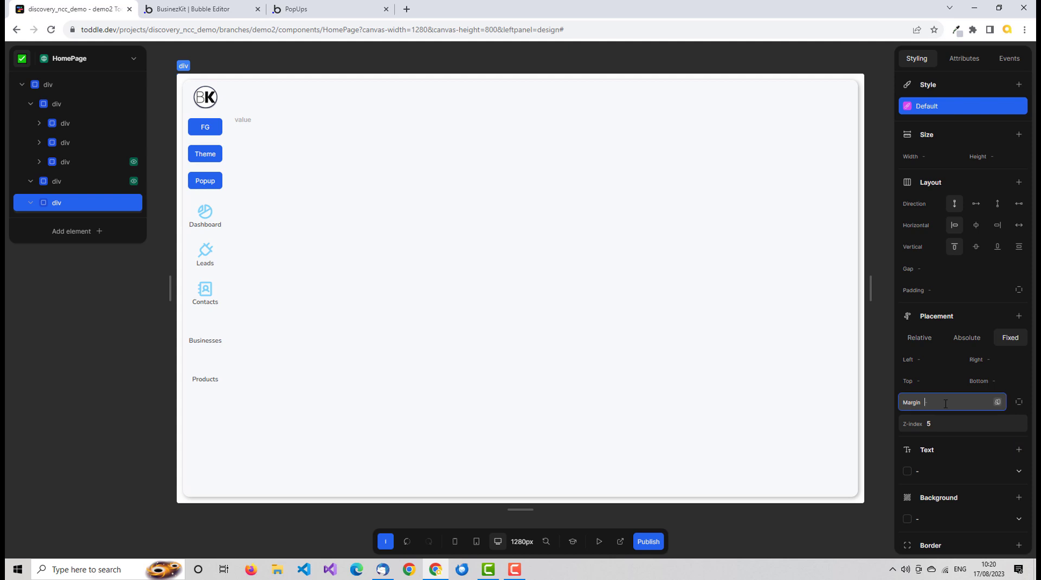
type("auto")
key("Tab")
Size the new div to a width of 50% and a height of 40%
left_click(941, 162)
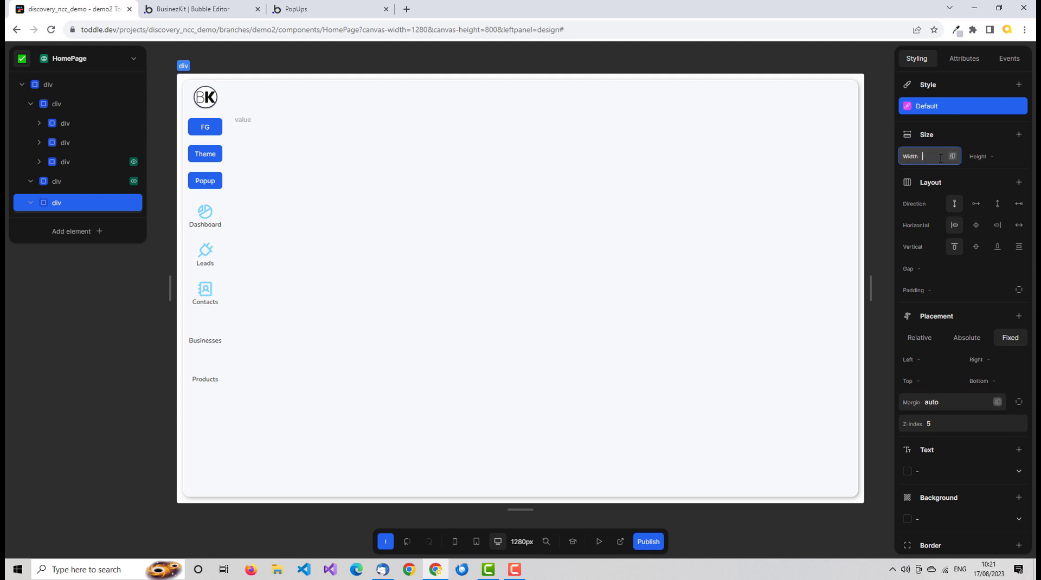
type("50%")
key("Tab")
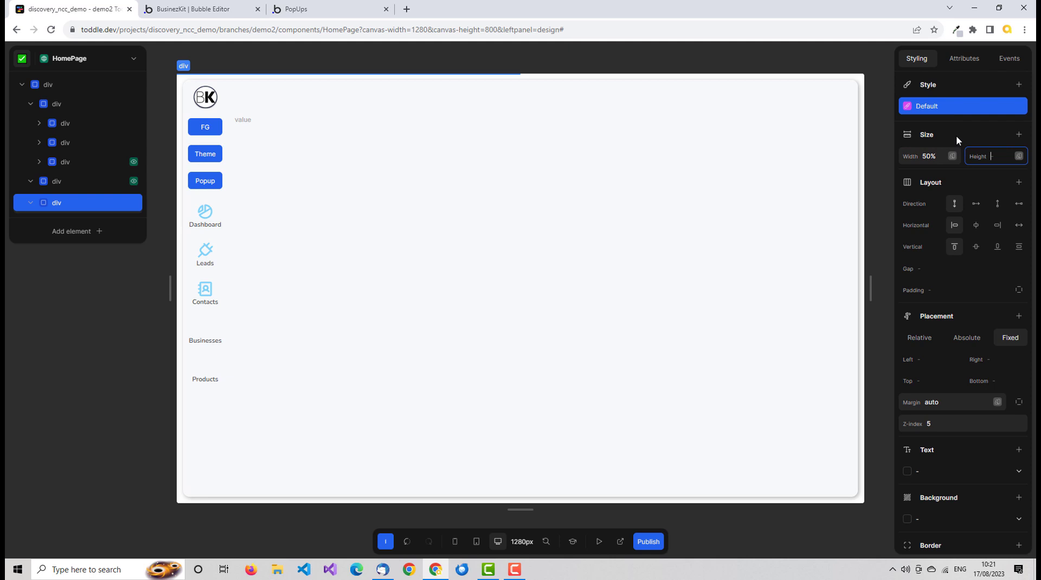
type("40%")
key("Tab")
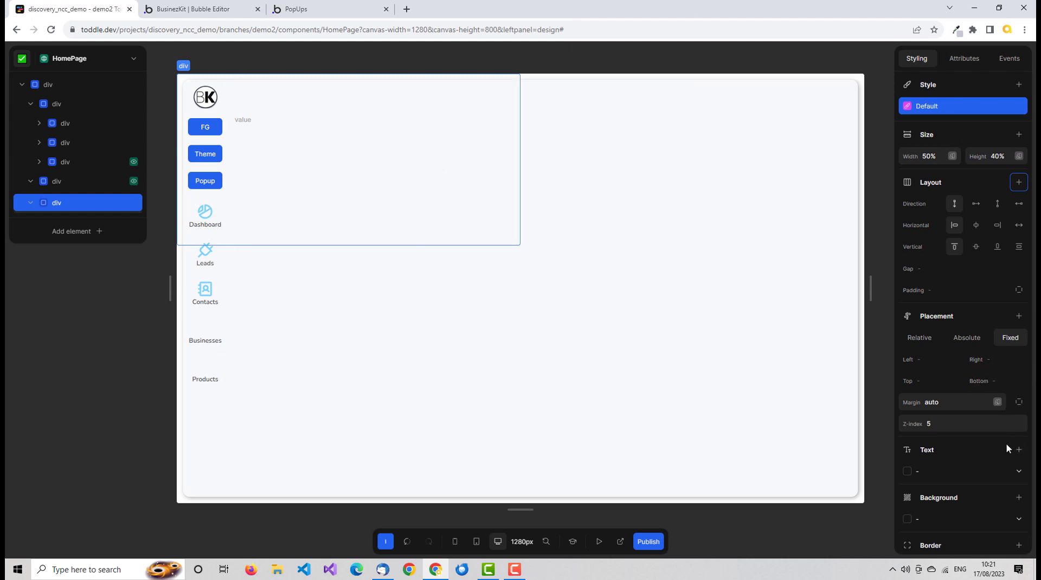
Offset the fixed div 25% from the left and 15% from the top, leaving right and bottom unset
left_click(940, 361)
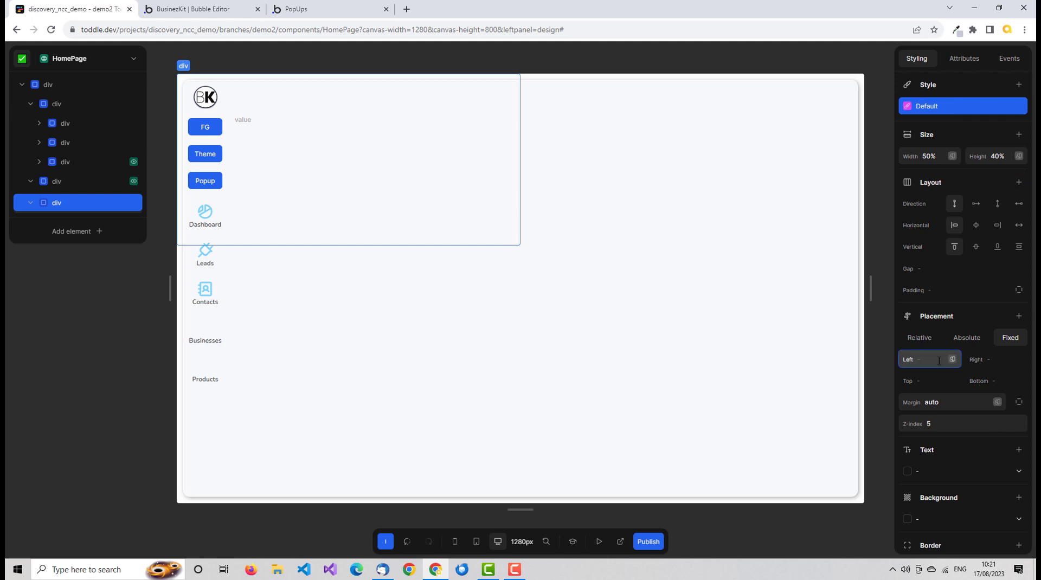
type("25%")
key("Tab")
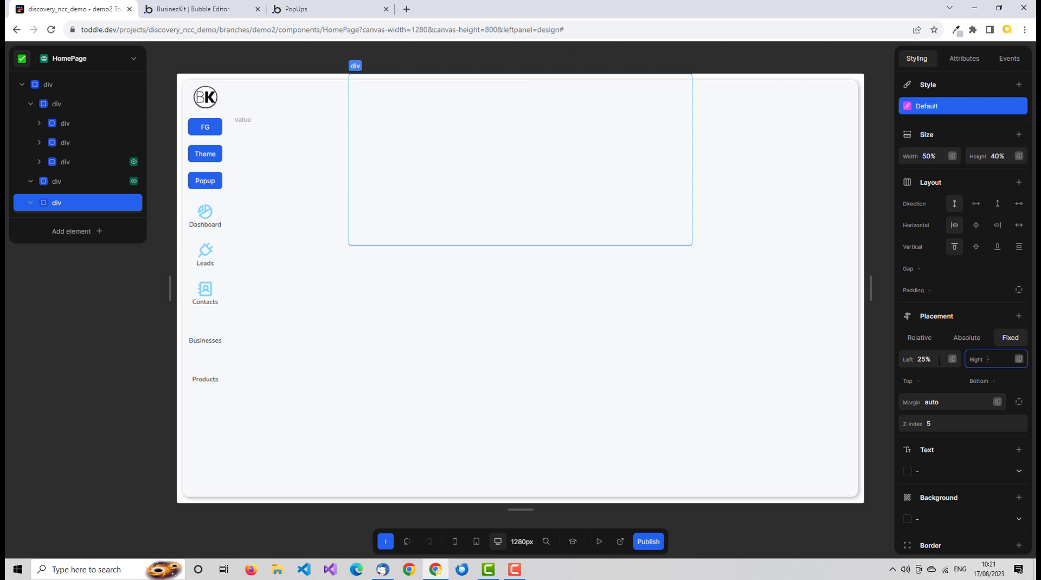
type("2")
key("BackSpace")
key("Tab")
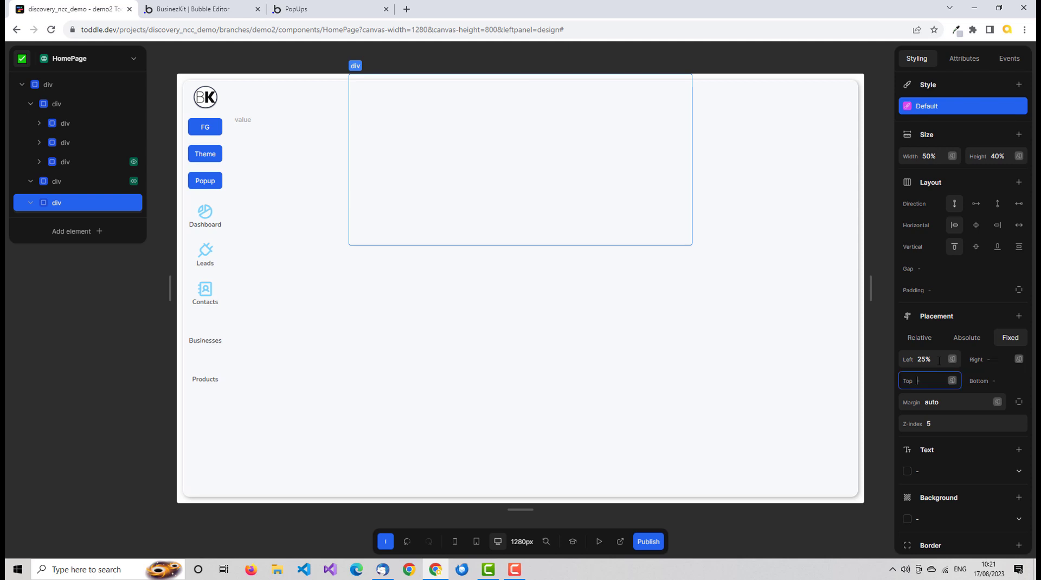
type("15%")
key("Tab")
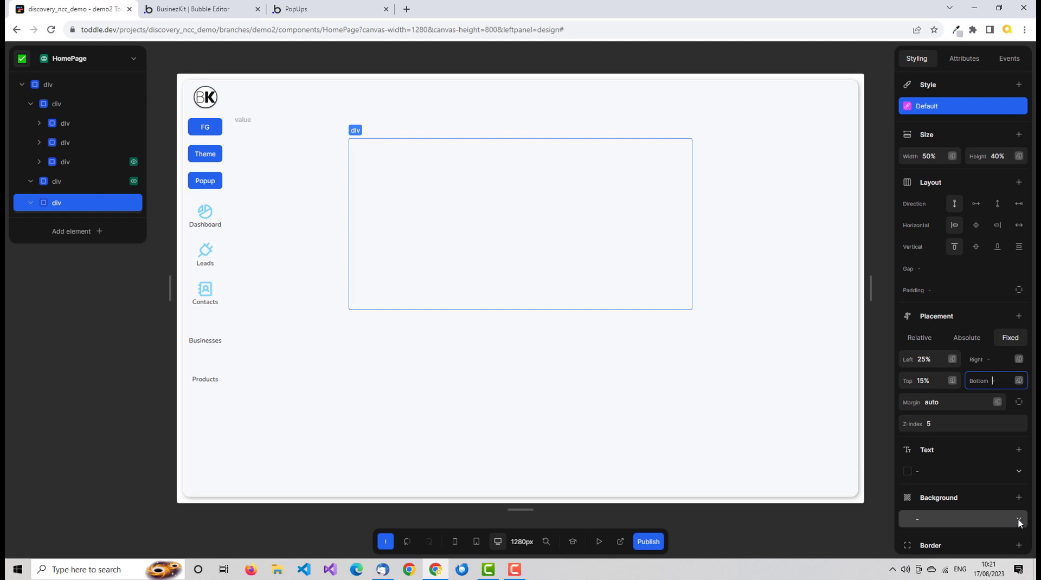
Round the popup div's corners with a border radius of 12px
scroll(969, 512, "down", 2)
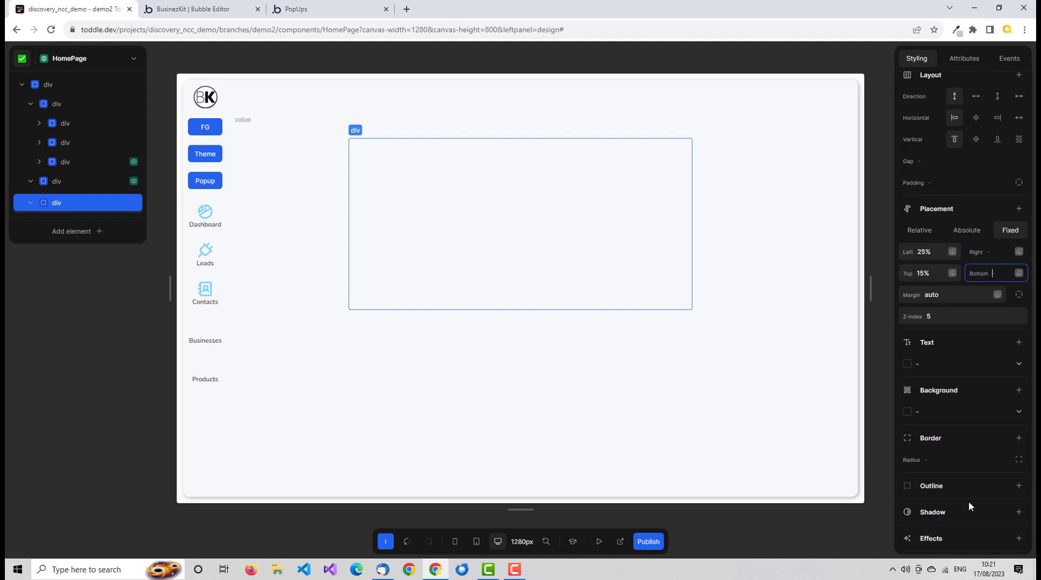
left_click(967, 460)
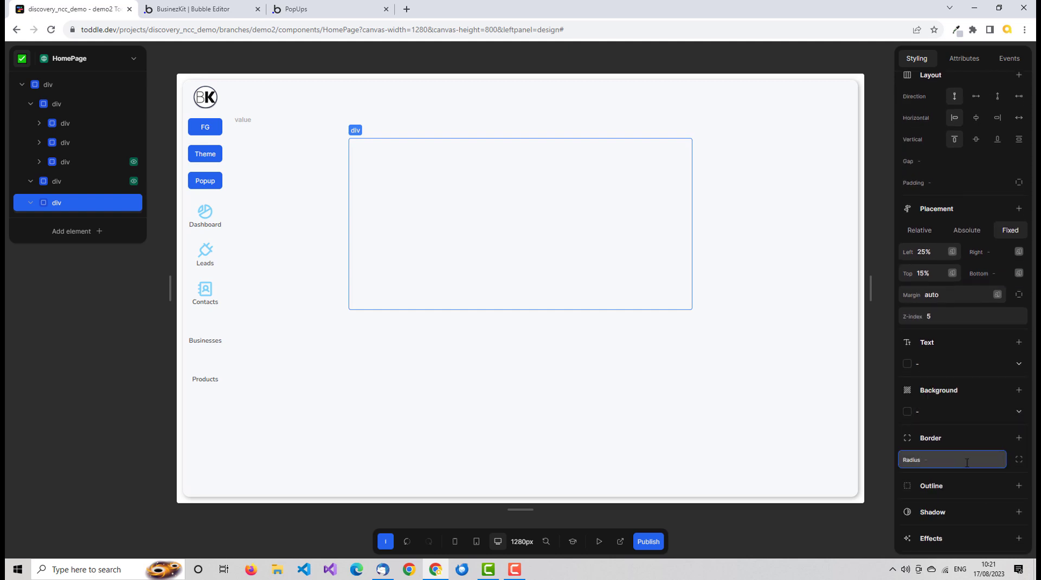
type("12px")
key("Tab")
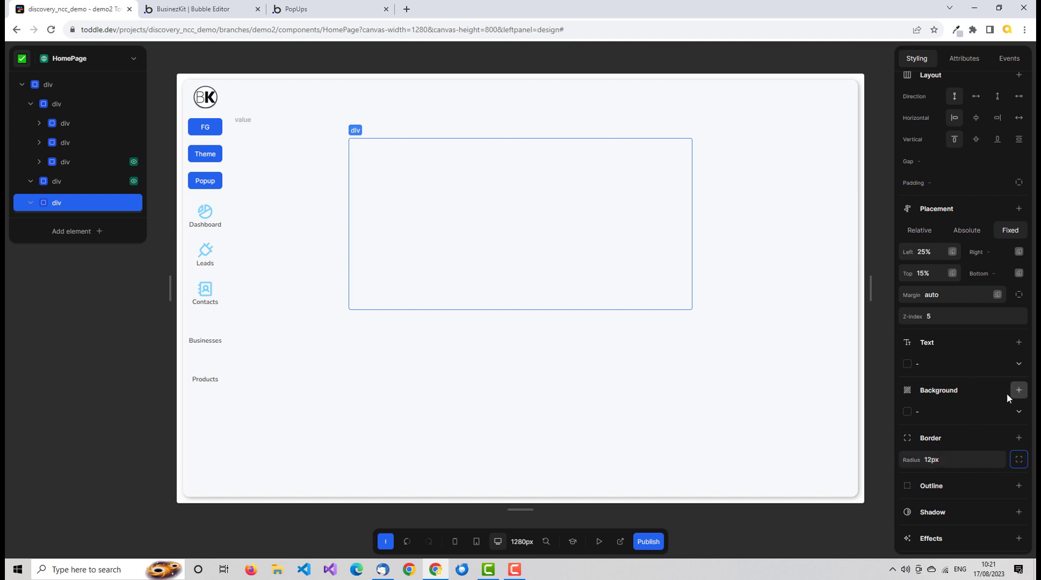
Set the popup div's background to the sky-50 palette color
left_click(916, 414)
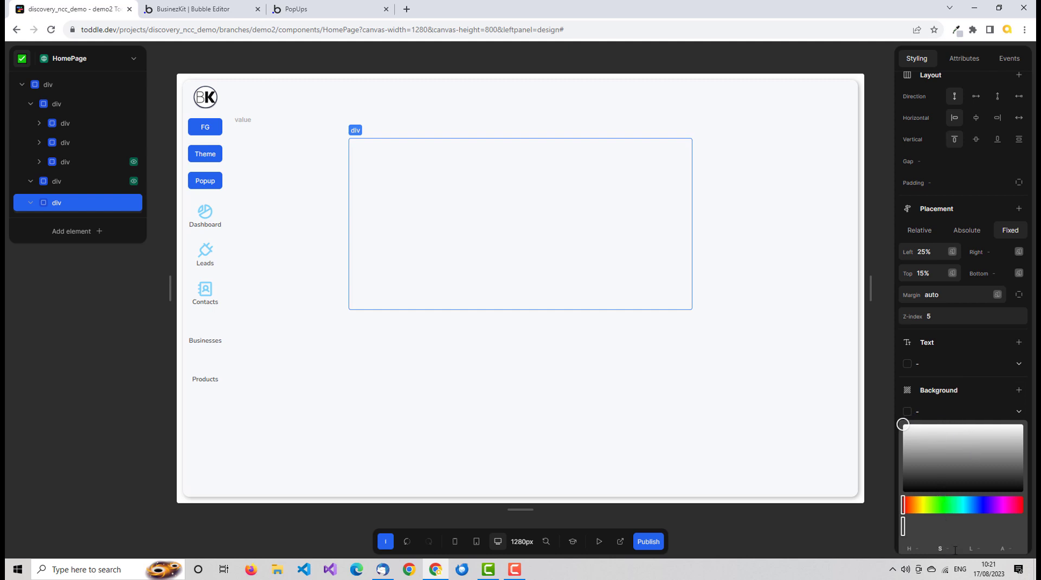
scroll(963, 516, "down", 1)
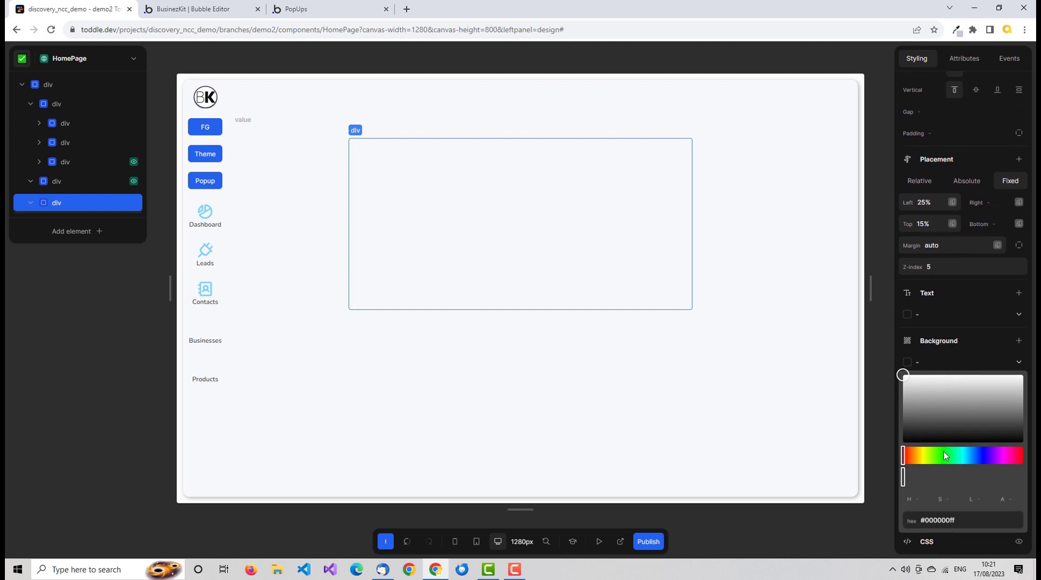
left_click(956, 362)
left_click(956, 361)
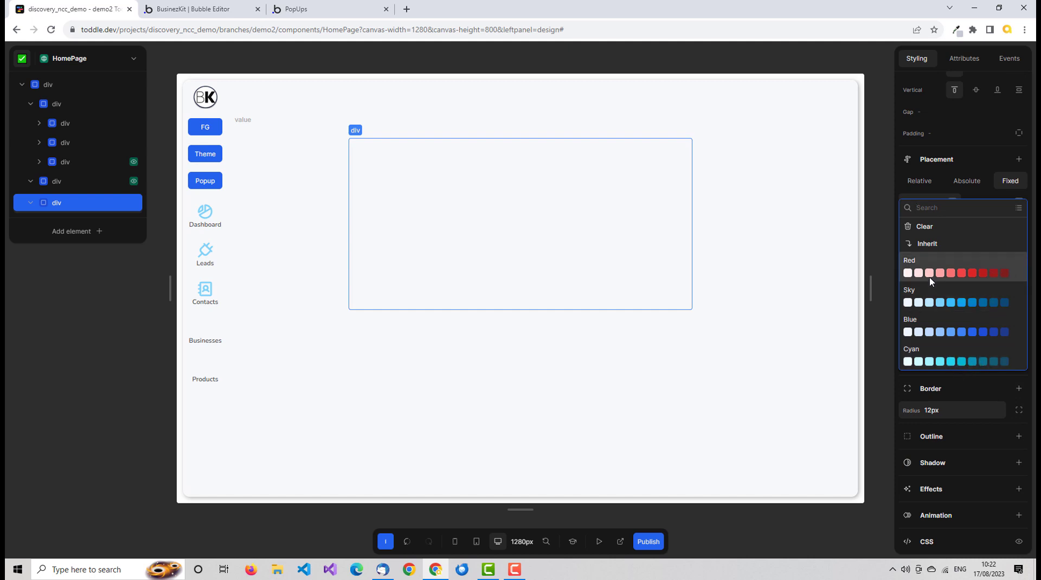
left_click(909, 304)
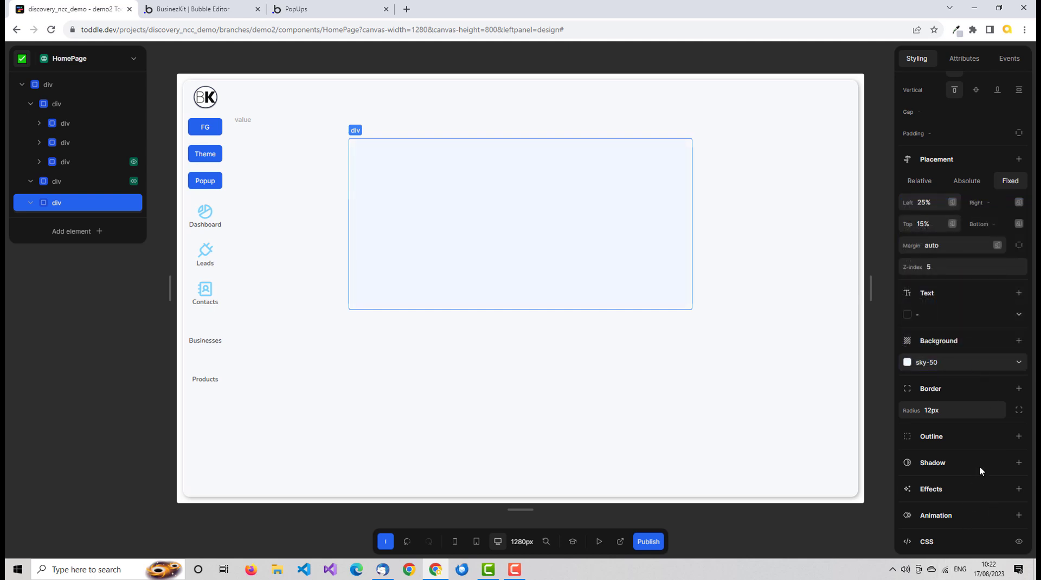
Add a shadow to the popup div with 10px horizontal and vertical offsets, 4px blur and 2px spread
left_click(1019, 463)
left_click(945, 505)
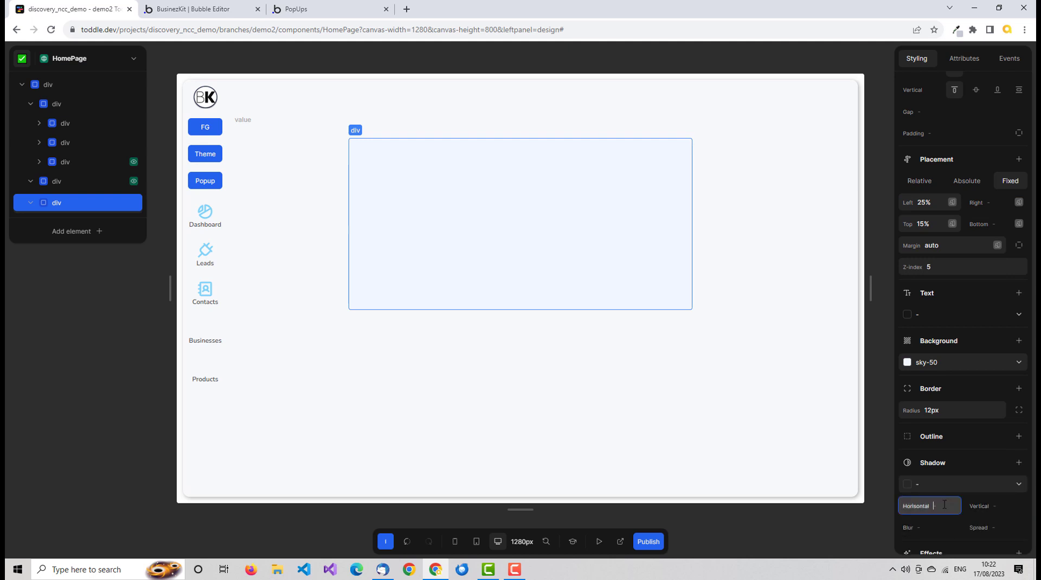
type("10")
key("Tab")
type("10")
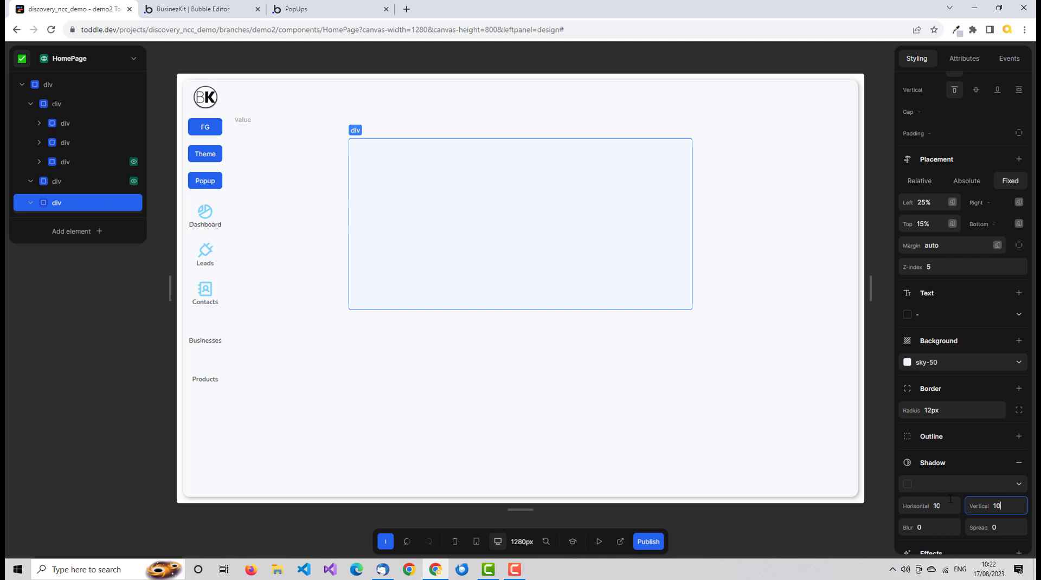
key("Tab")
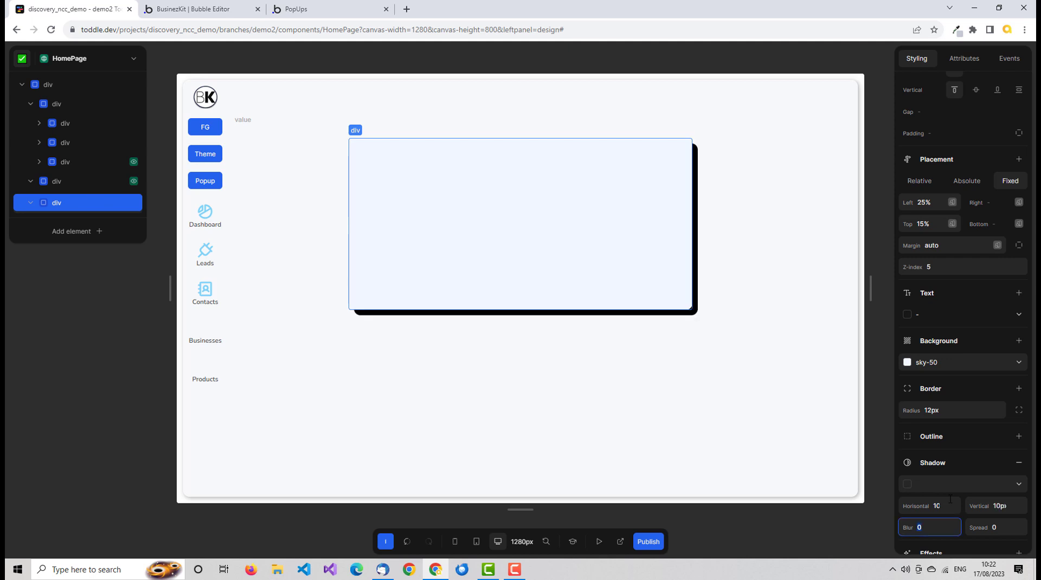
type("4px")
key("Tab")
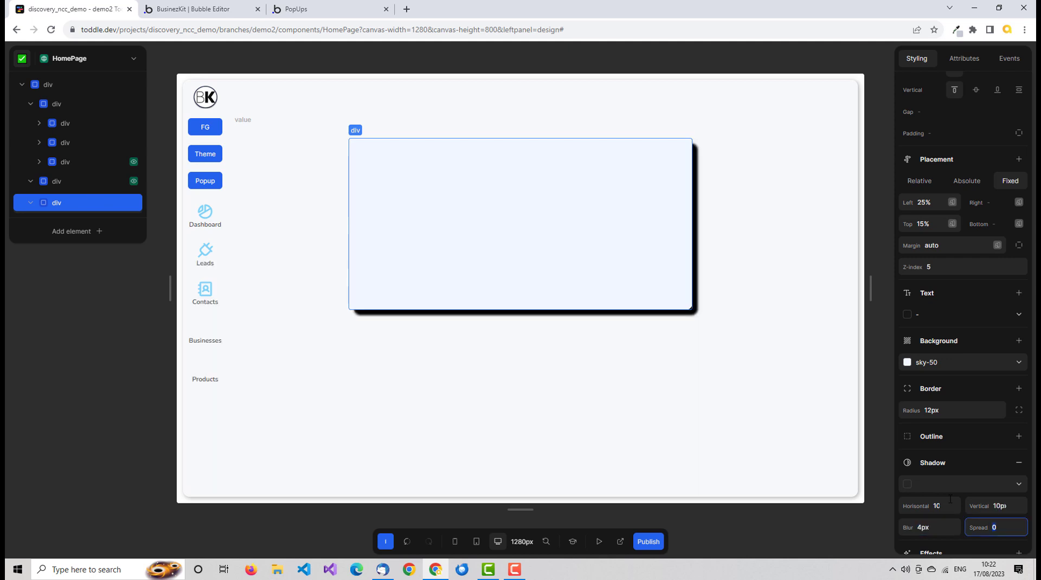
type("2px")
key("Tab")
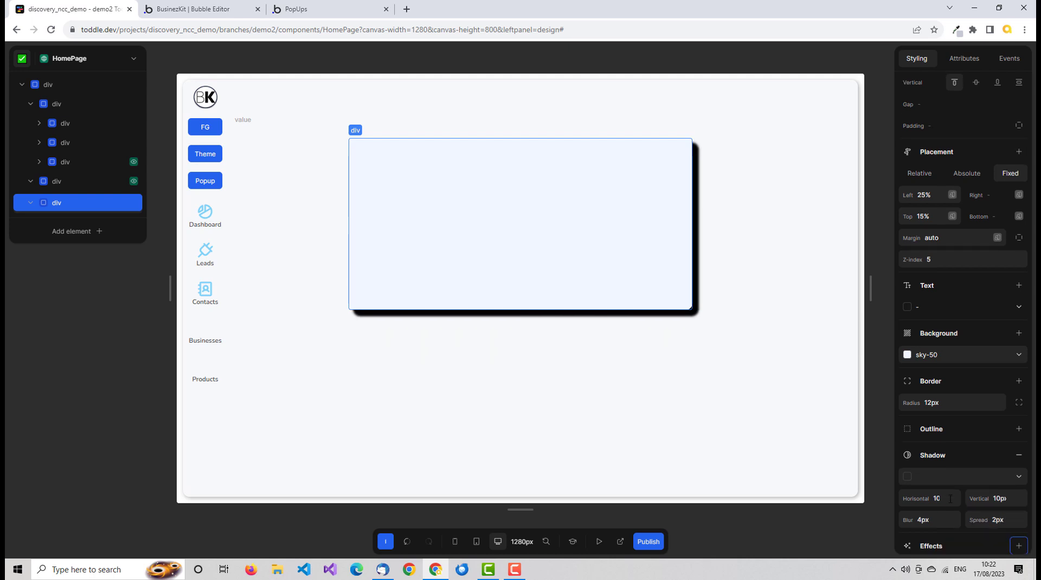
Set the popup div's shadow color to grey-300
left_click(995, 476)
scroll(938, 456, "down", 2)
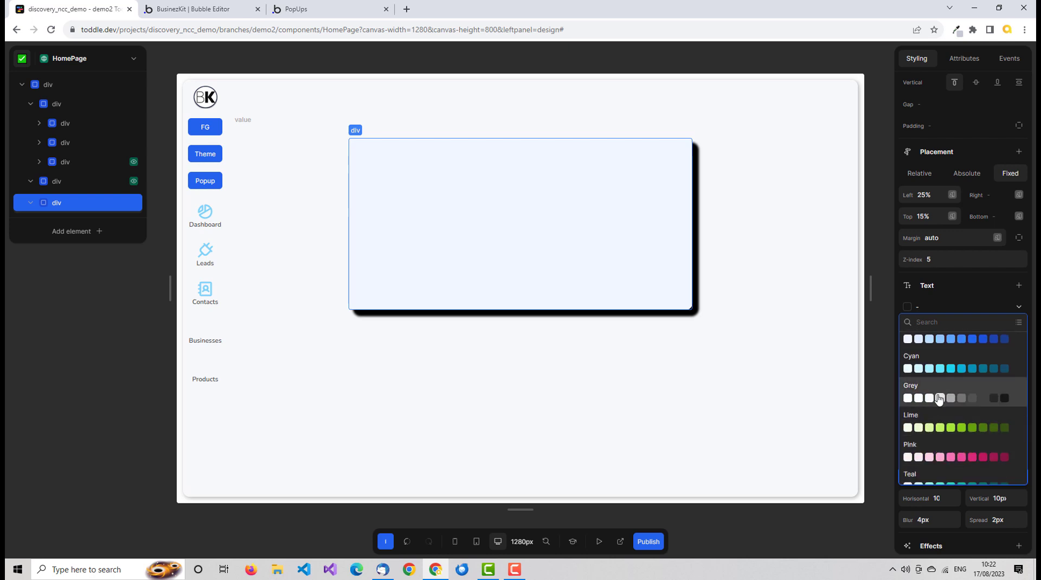
left_click(940, 400)
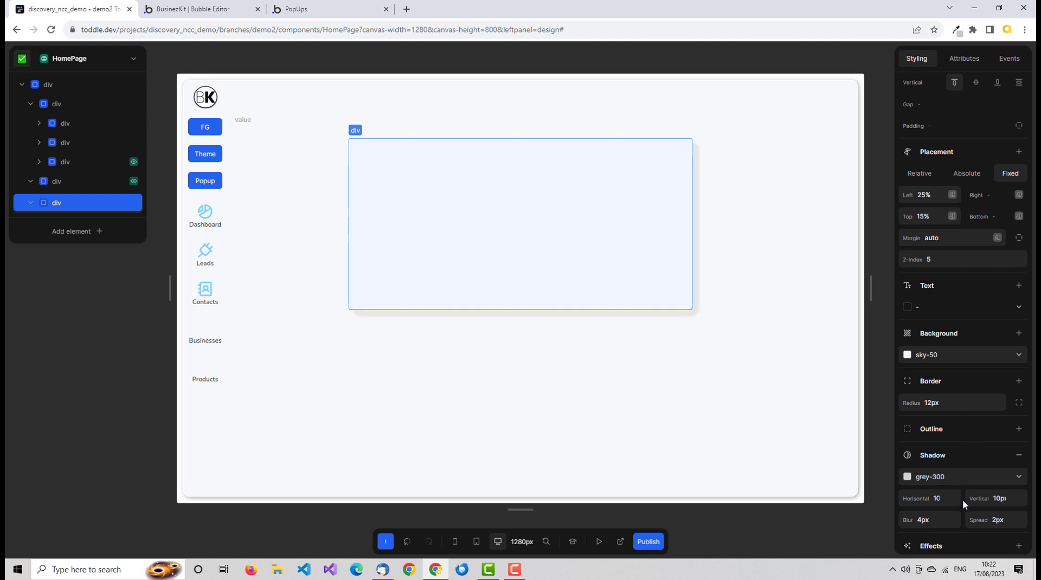
Reduce the popup shadow's horizontal and vertical offsets to 4px each
left_click(944, 499)
type("xc")
key("BackSpace")
key("BackSpace")
type("4p")
key("Tab")
type("4p")
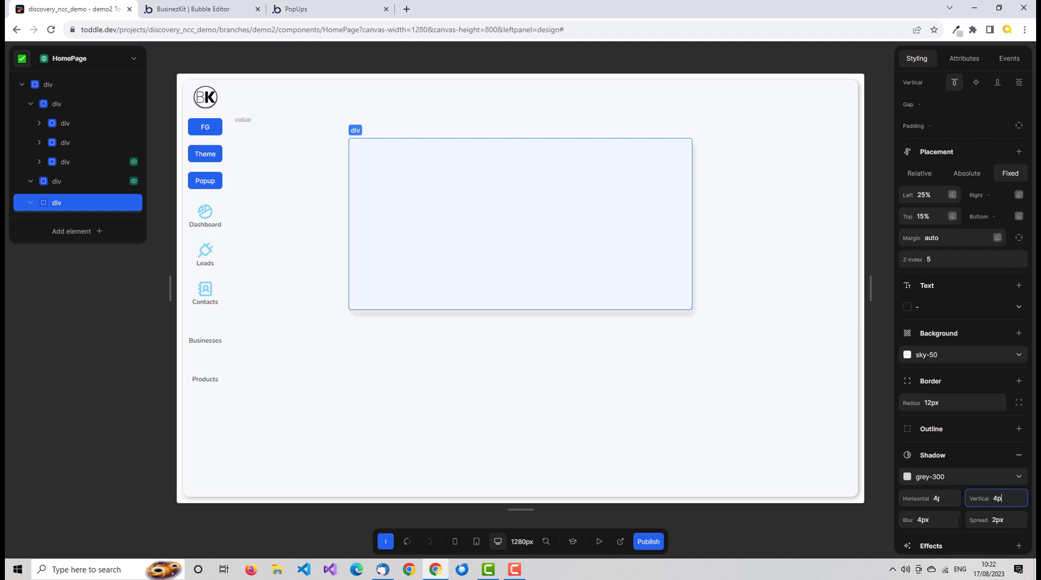
type("x")
key("Tab")
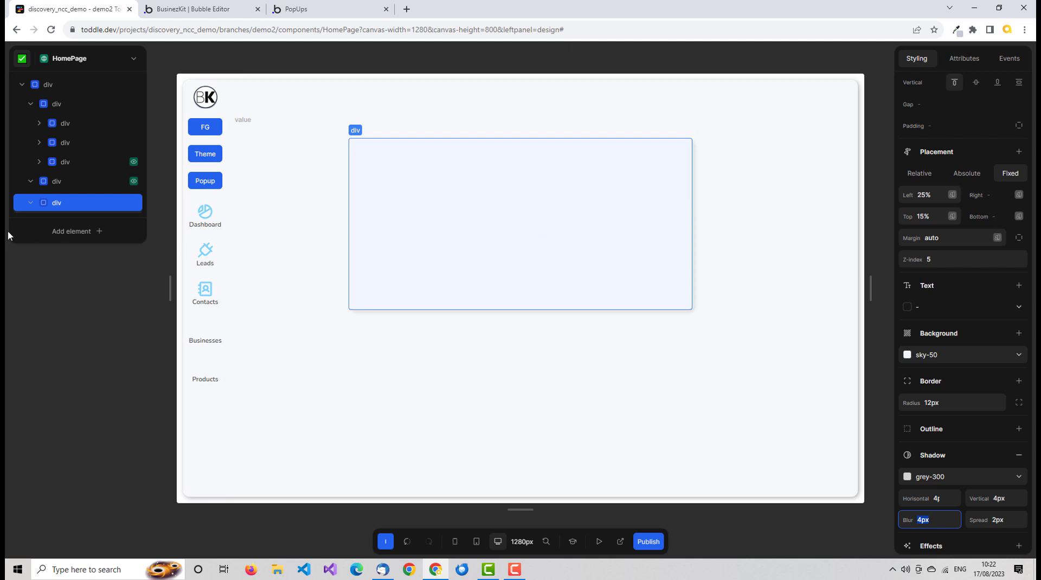
Add a show/hide formula to the popup div that uses the ShowPopup variable as its output
left_click(131, 205)
right_click(131, 203)
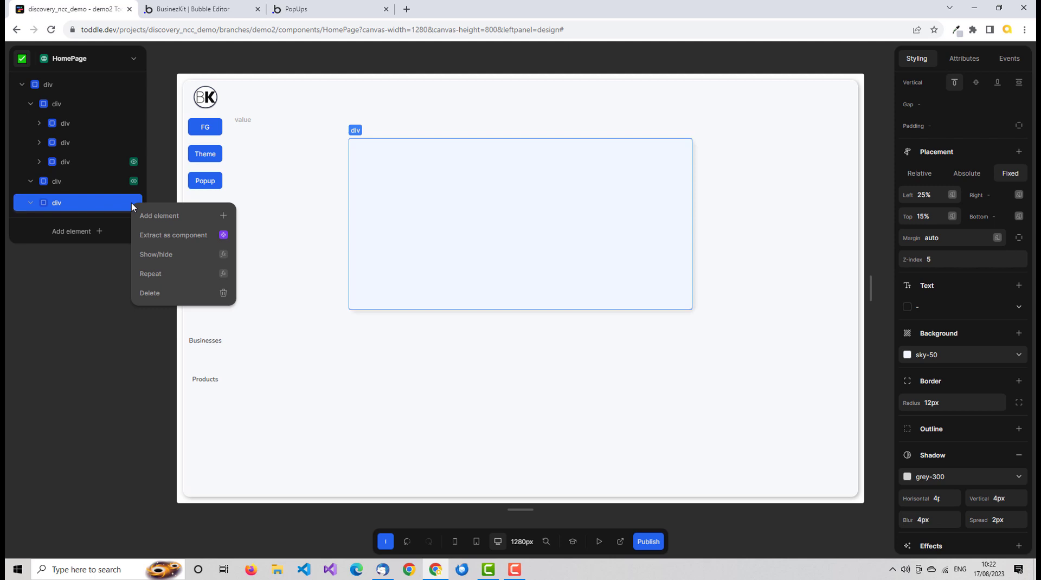
left_click(222, 257)
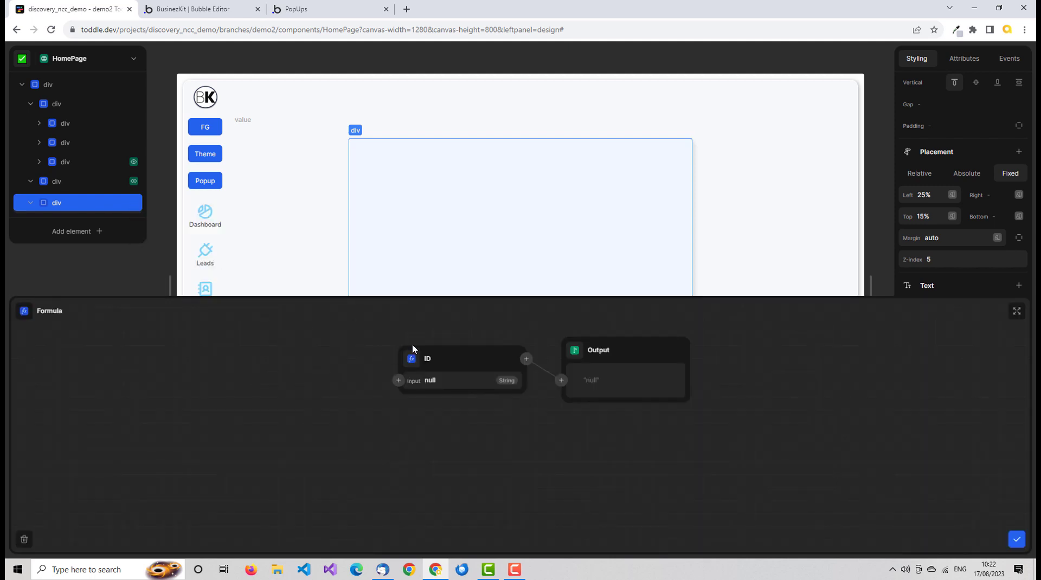
left_click(414, 359)
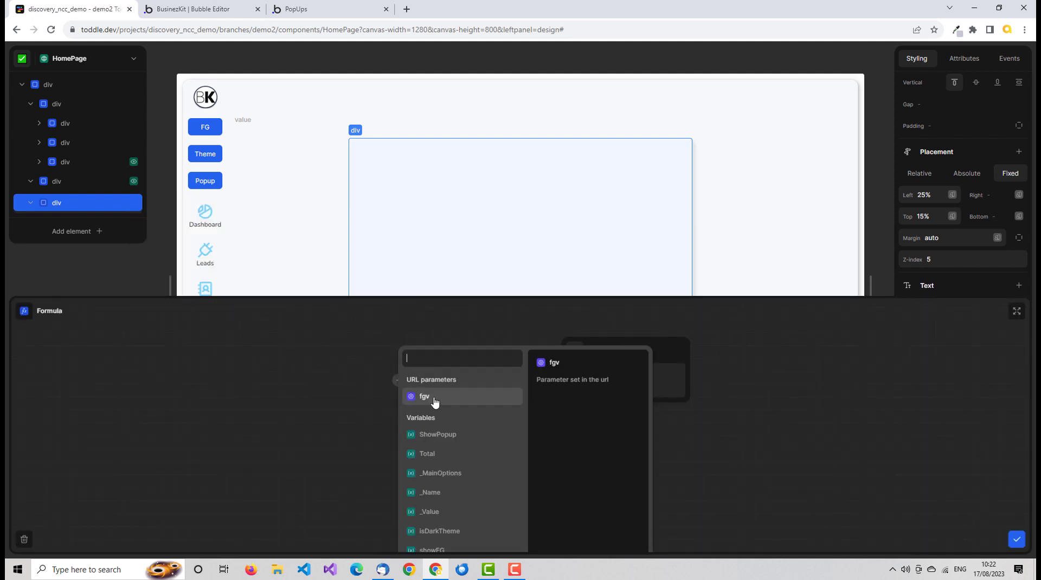
left_click(437, 435)
left_click(395, 358)
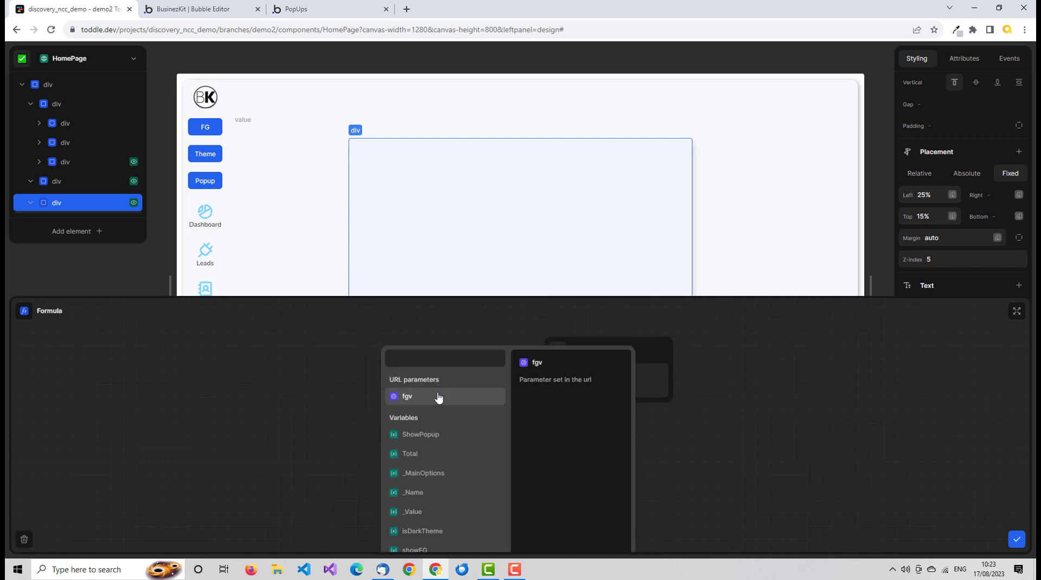
left_click(431, 433)
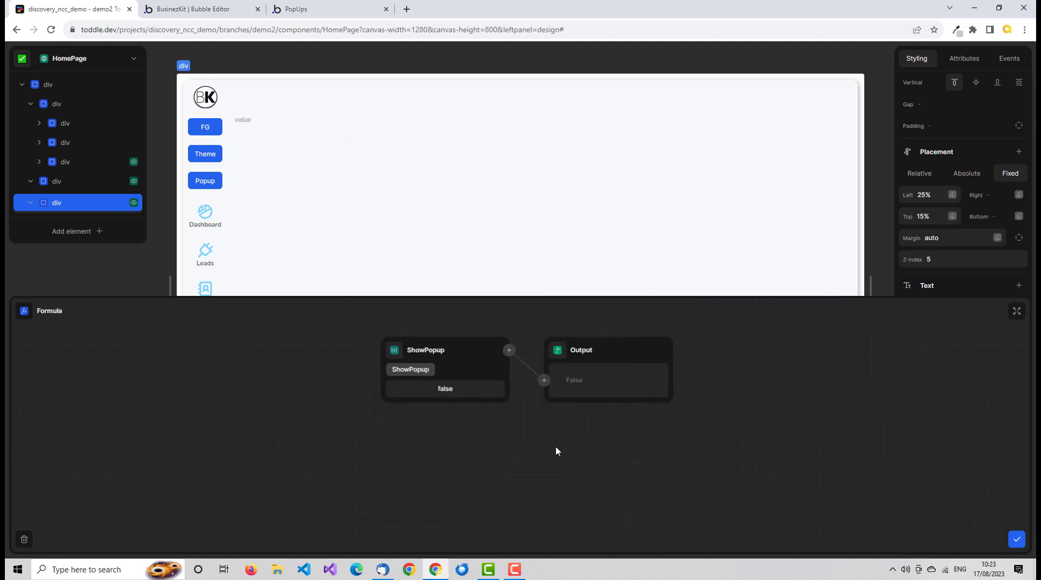
left_click(1017, 539)
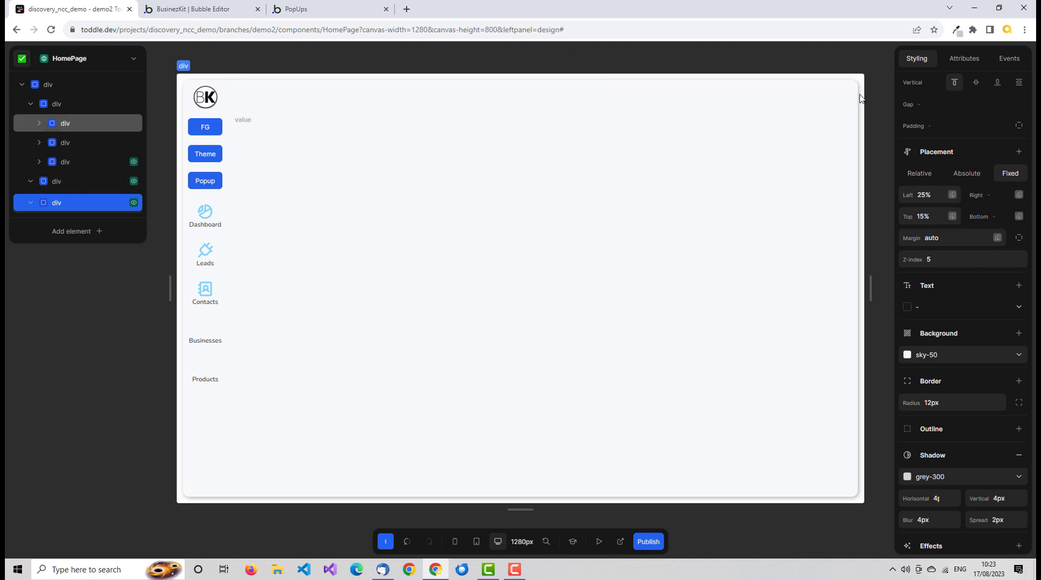
Switch to the Bubble editor and review the workflows for showing and hiding Popup A from the button and close icon
left_click(223, 11)
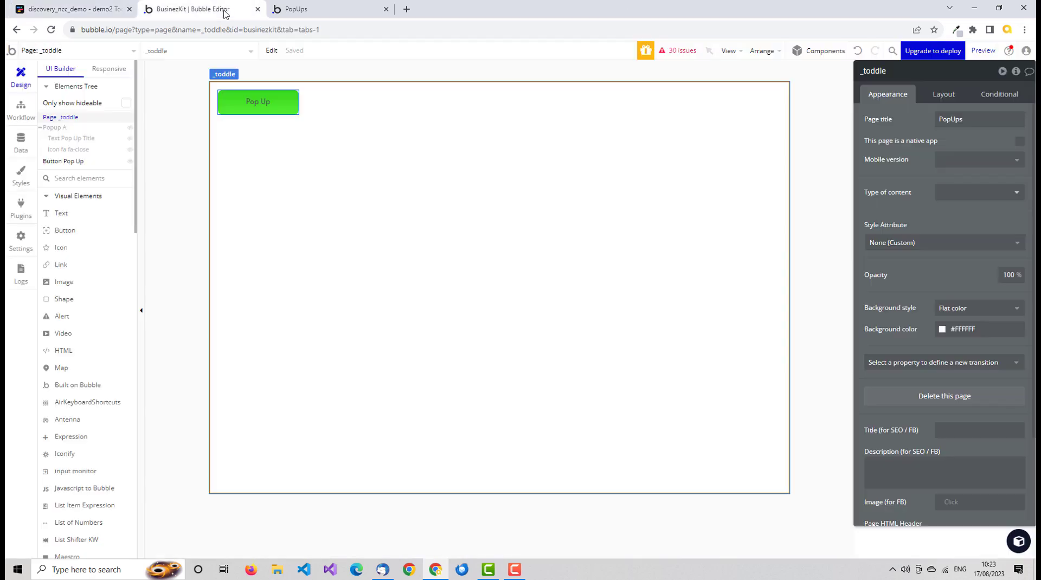
left_click(268, 102)
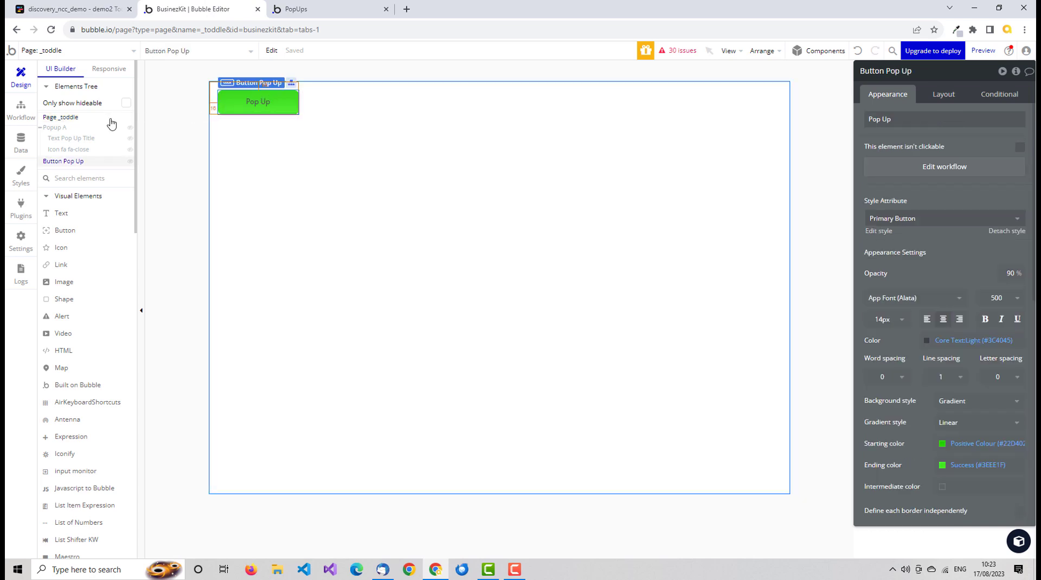
left_click(21, 110)
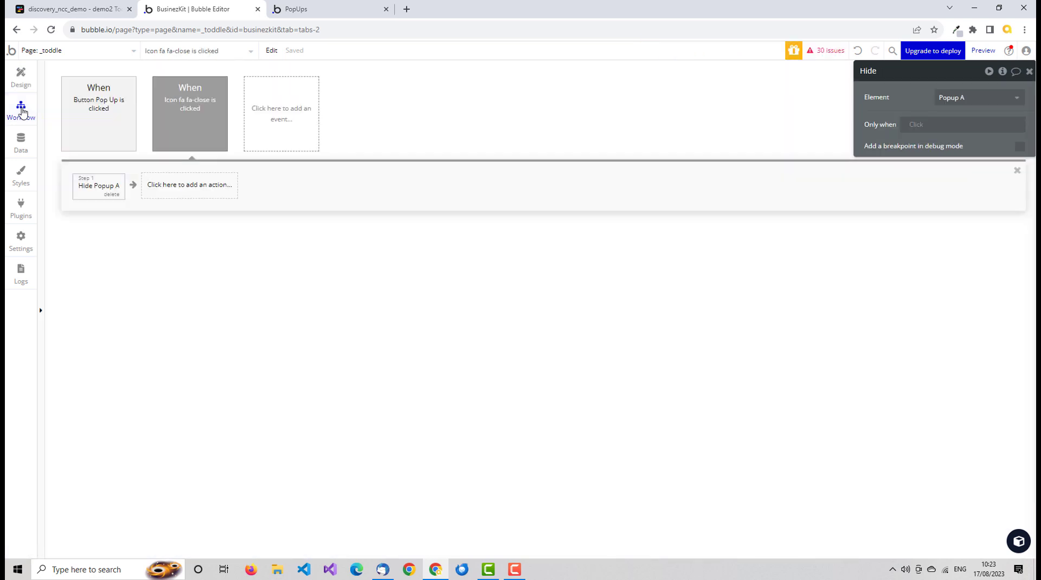
left_click(103, 107)
left_click(104, 187)
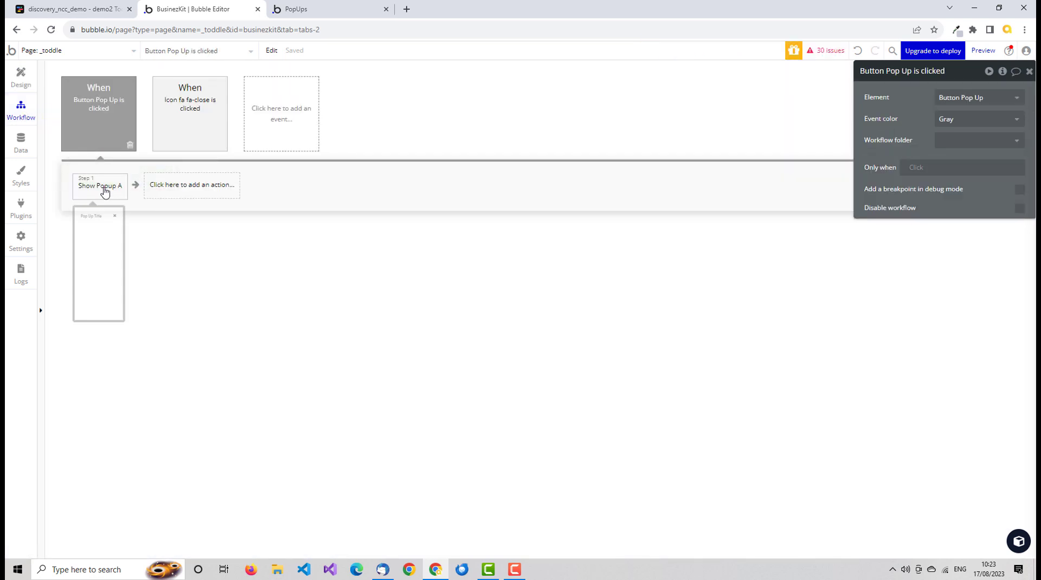
left_click(196, 111)
left_click(106, 188)
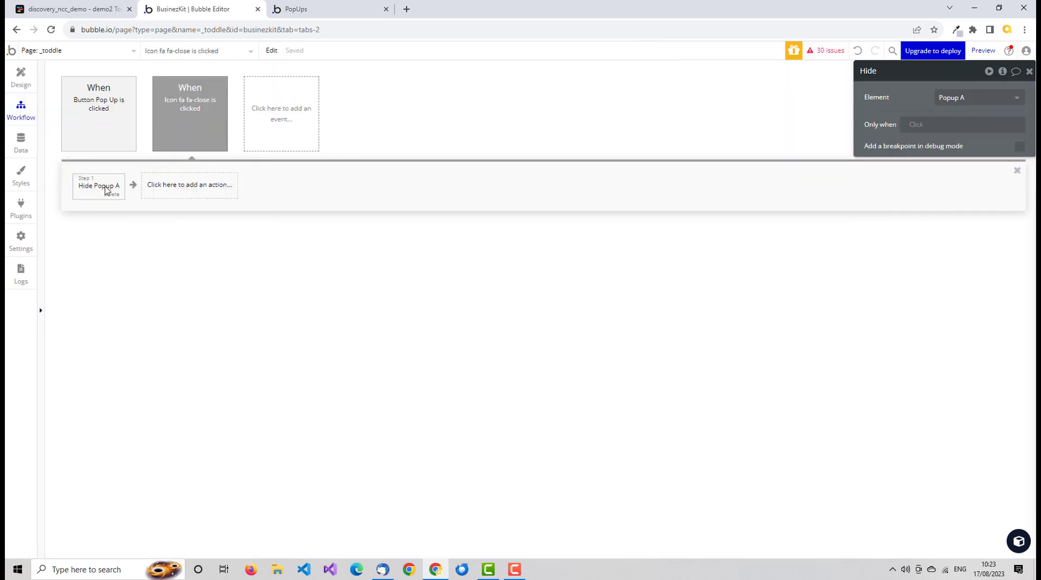
left_click(125, 118)
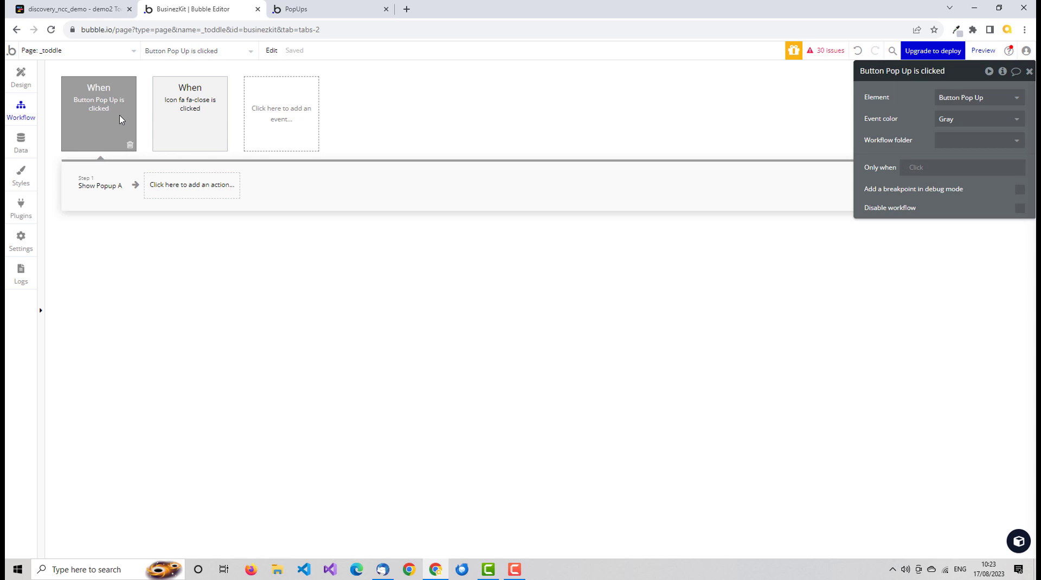
Return to toddle and examine the Popup button's click event and the value it assigns to ShowPopup
left_click(103, 10)
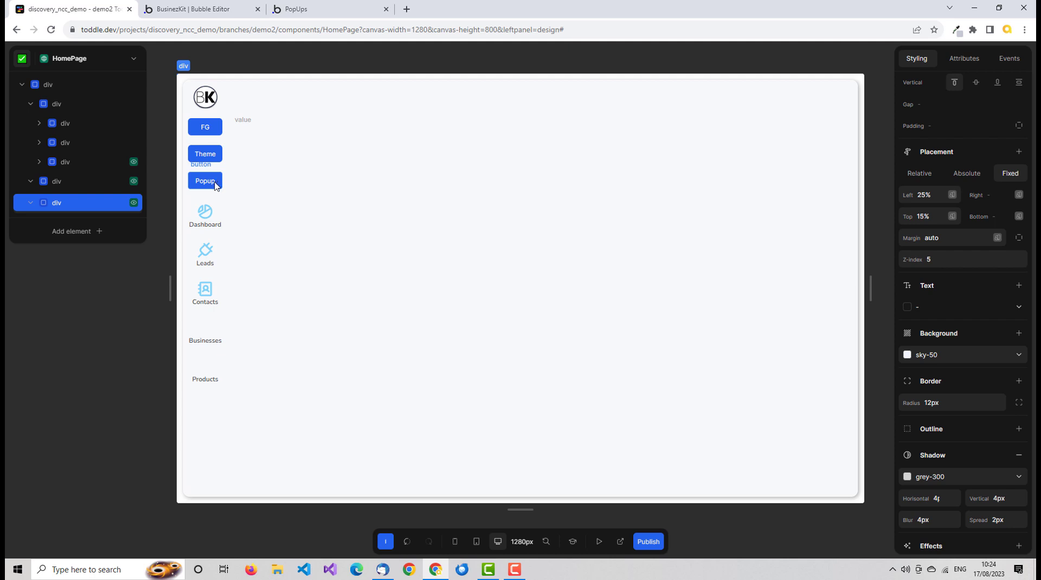
left_click(216, 186)
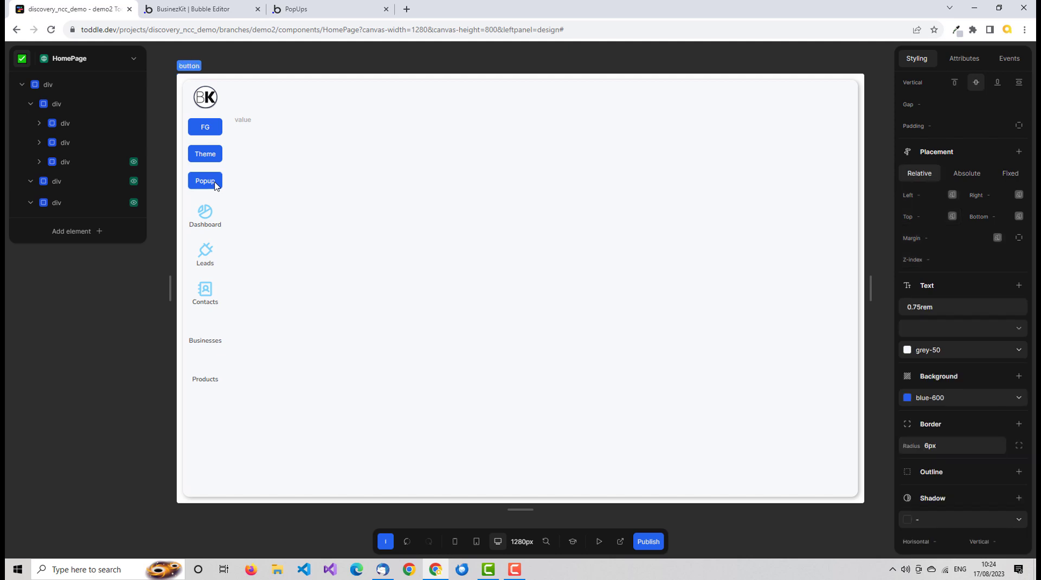
left_click(1012, 63)
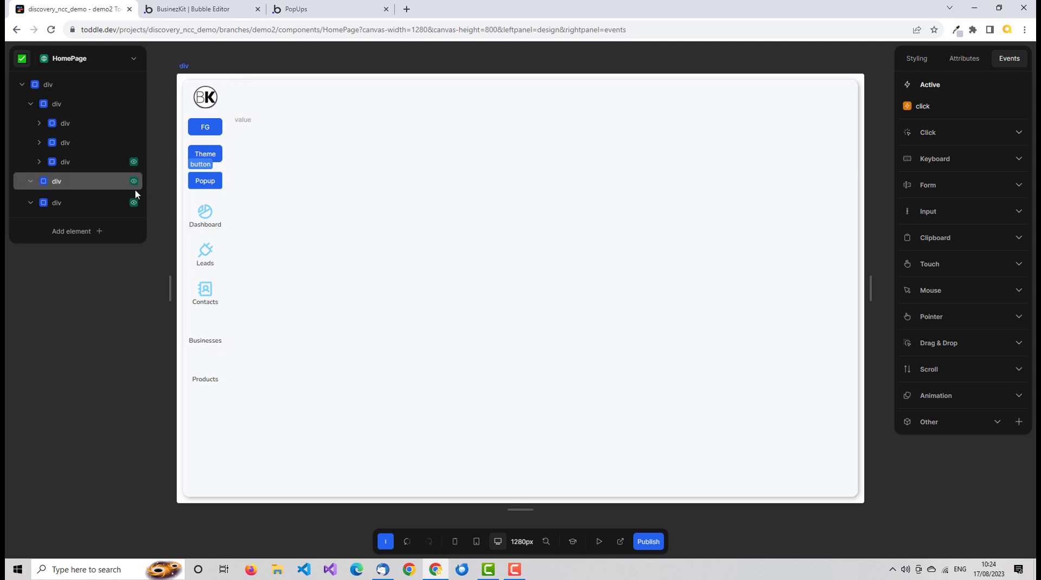
mouse_move(135, 187)
left_mouse_down()
mouse_move(124, 193)
mouse_move(132, 182)
mouse_move(132, 205)
mouse_move(135, 184)
left_mouse_up()
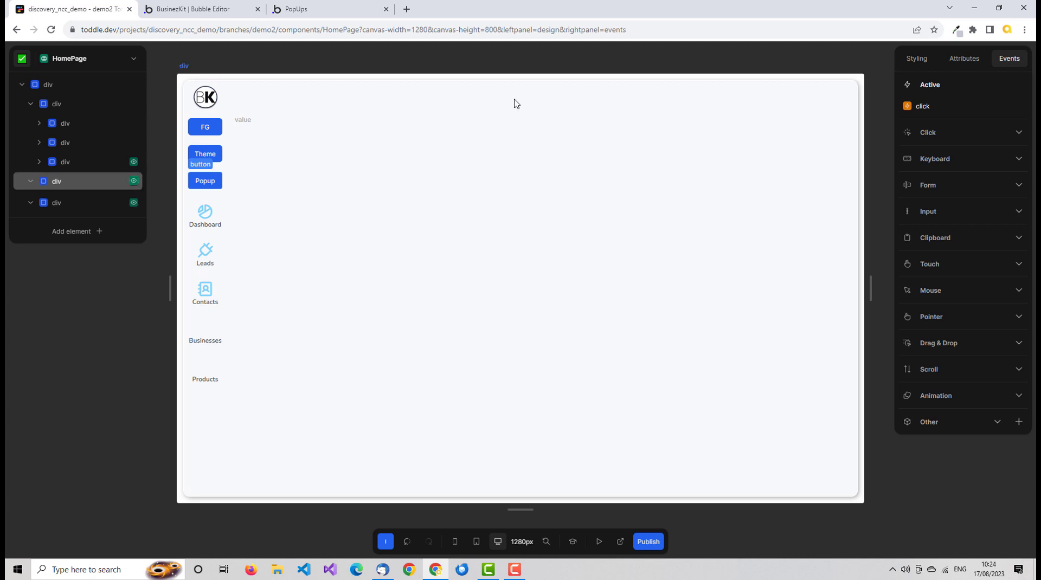
left_click(912, 108)
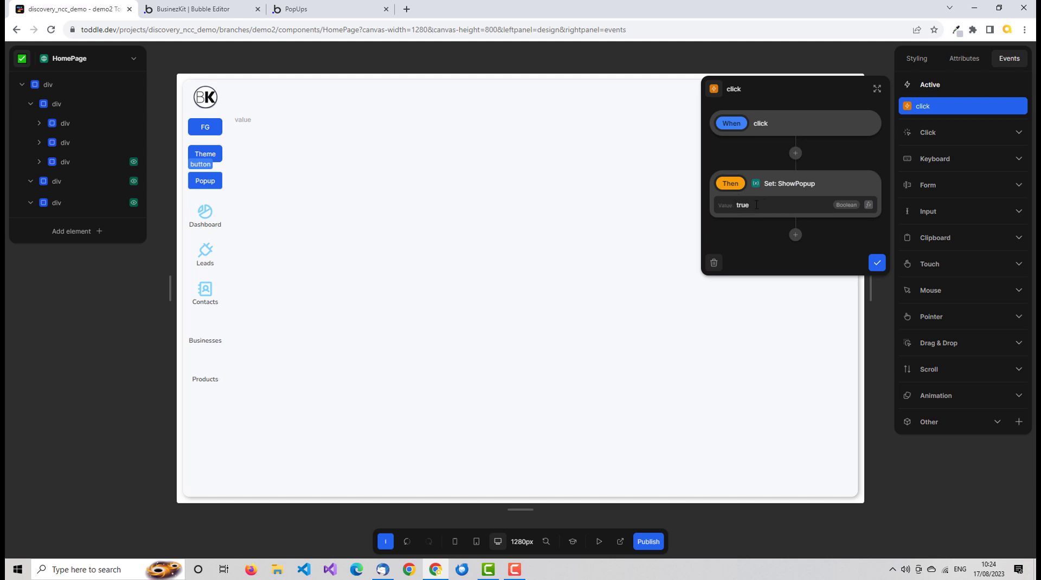
left_click(757, 205)
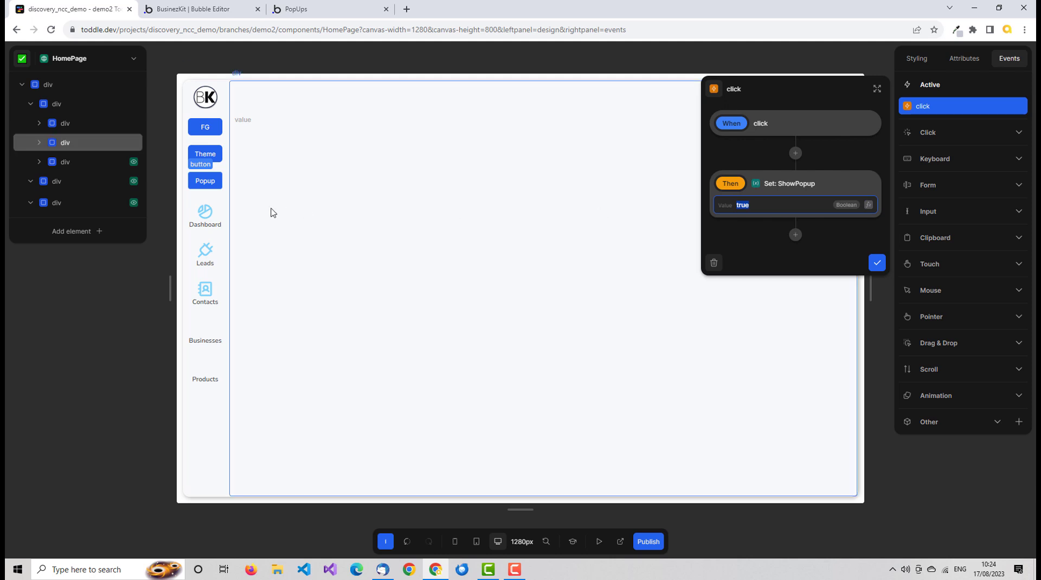
left_click(877, 263)
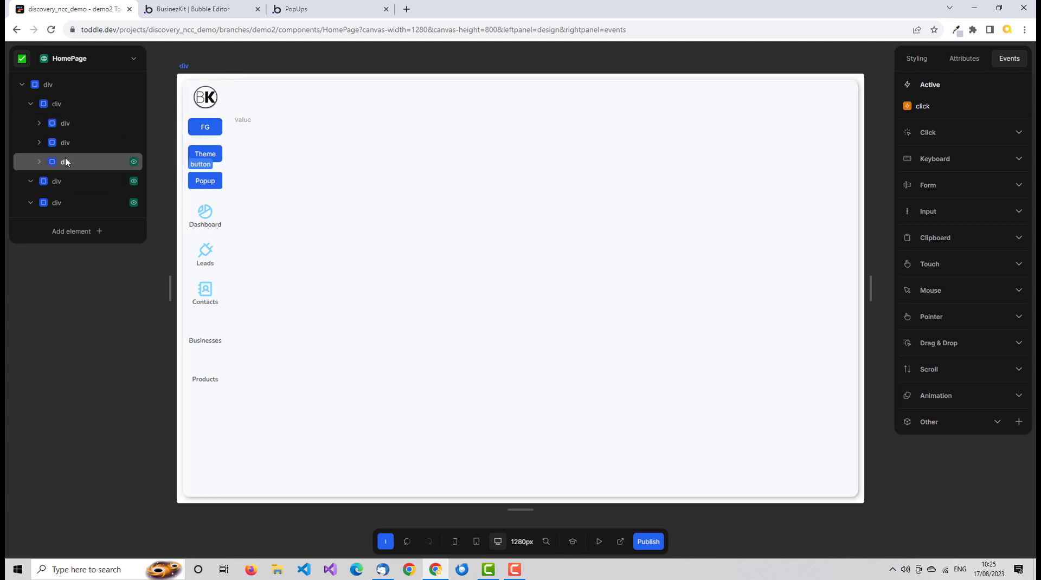
Expand the sidebar div in the element tree and locate the Popup button with its click event
left_click(40, 143)
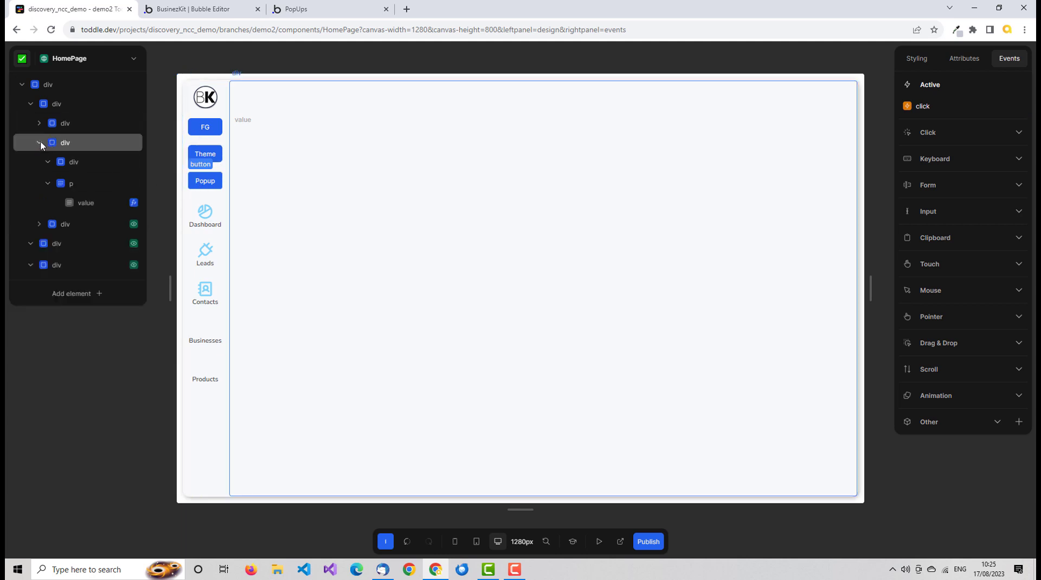
left_click(40, 143)
left_click(40, 123)
left_click(130, 248)
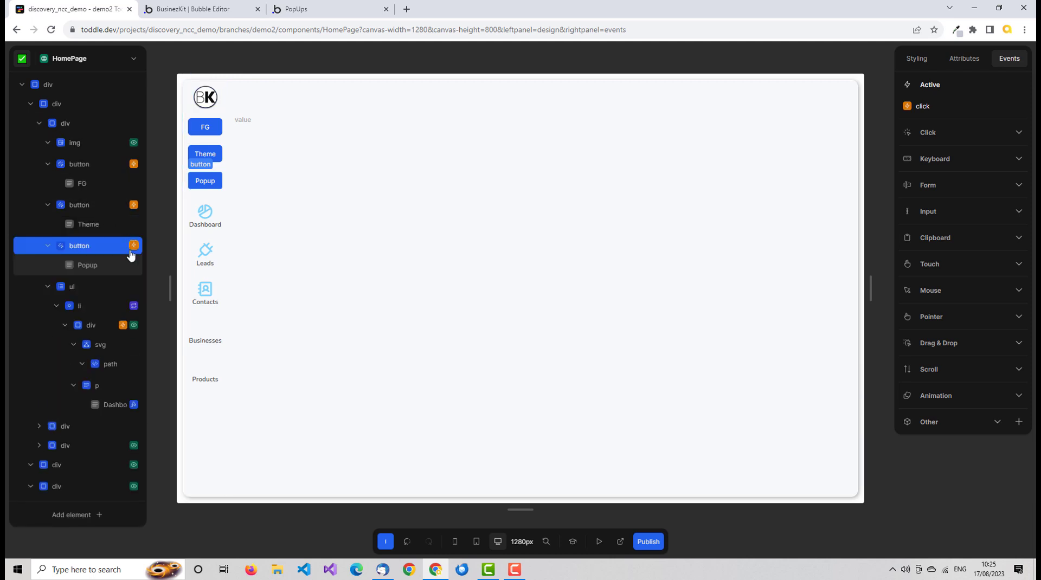
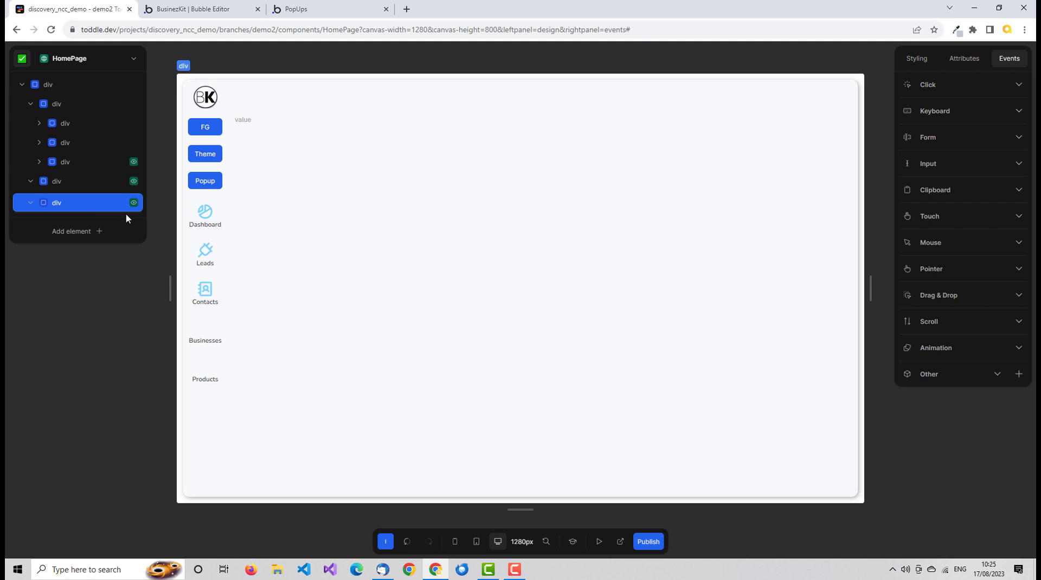
Set the popup div's padding to 16px
left_click(922, 63)
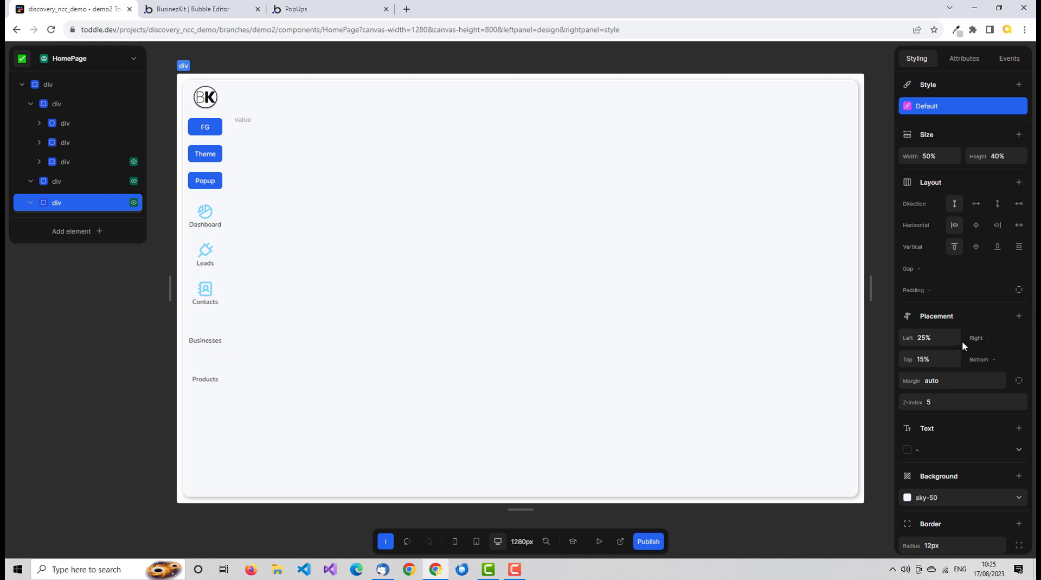
left_click(954, 288)
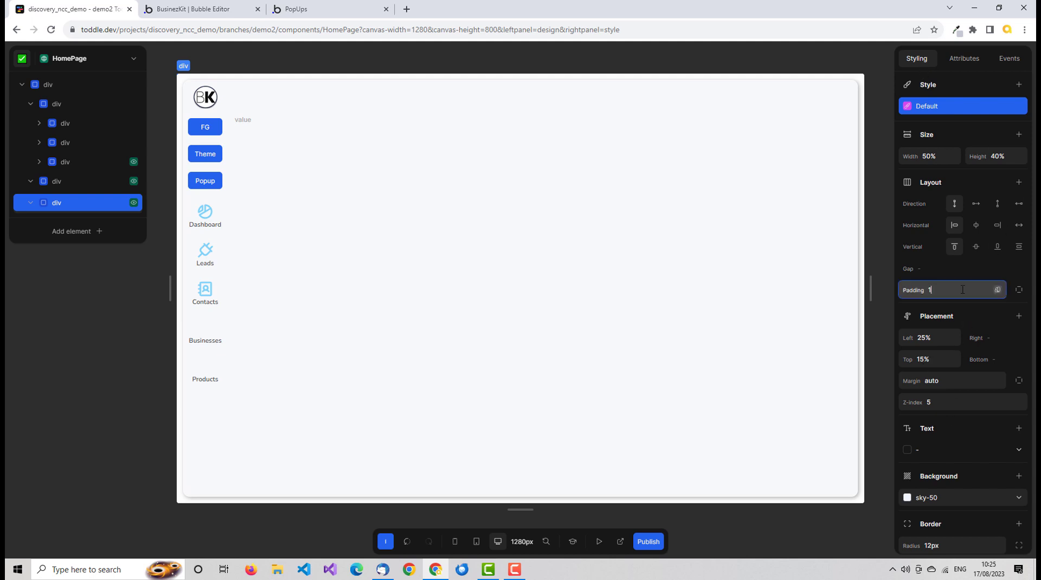
key("Tab")
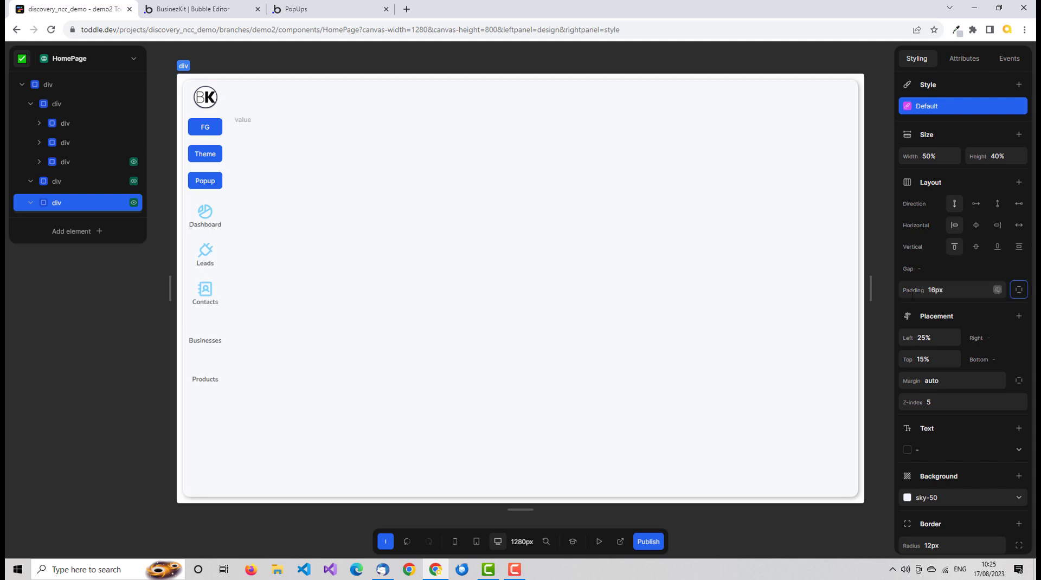
Test the app by opening the popup with the Popup button, and return to design mode
left_click(599, 542)
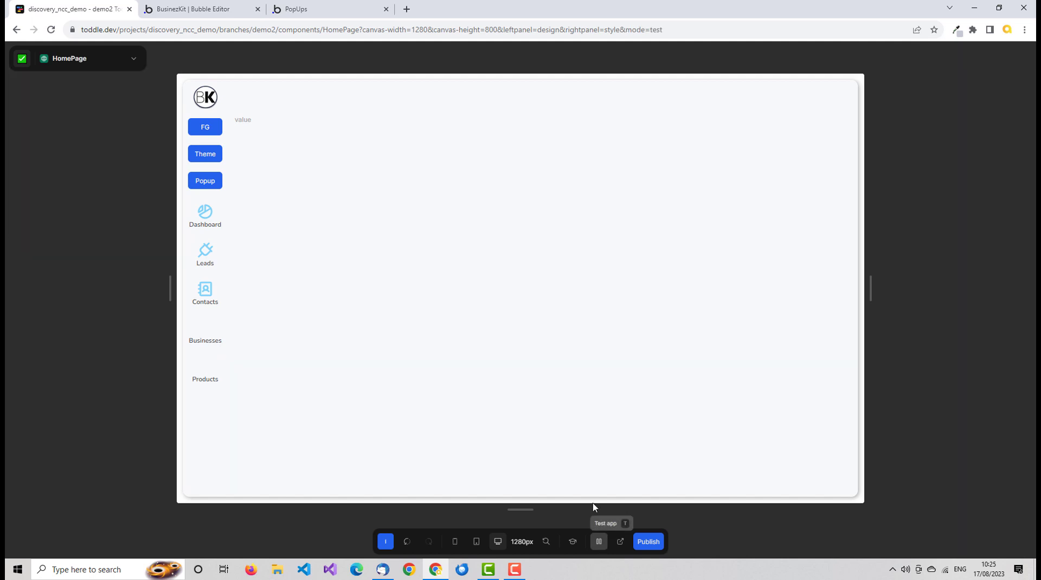
left_click(202, 184)
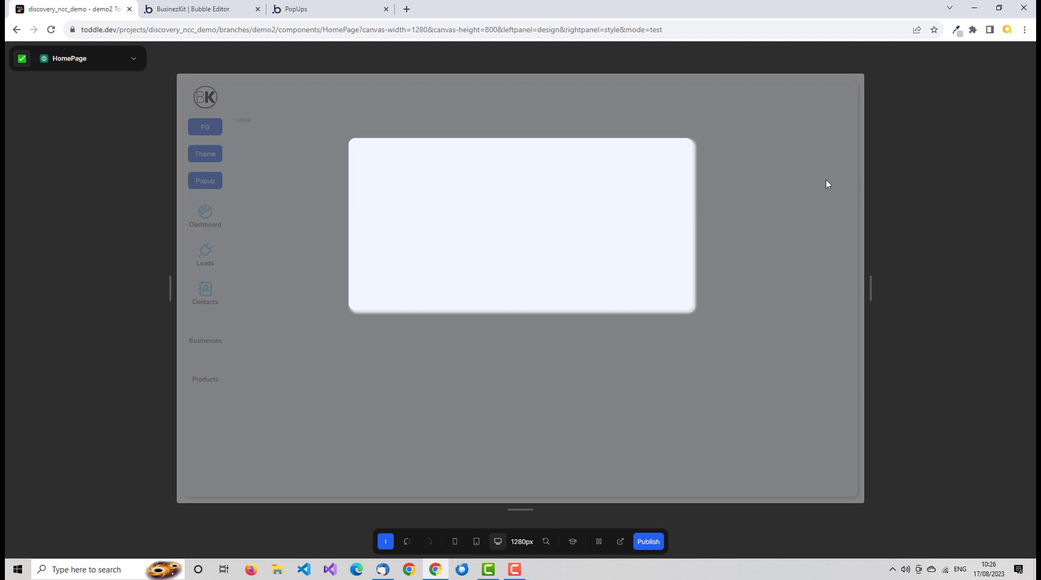
left_click(599, 542)
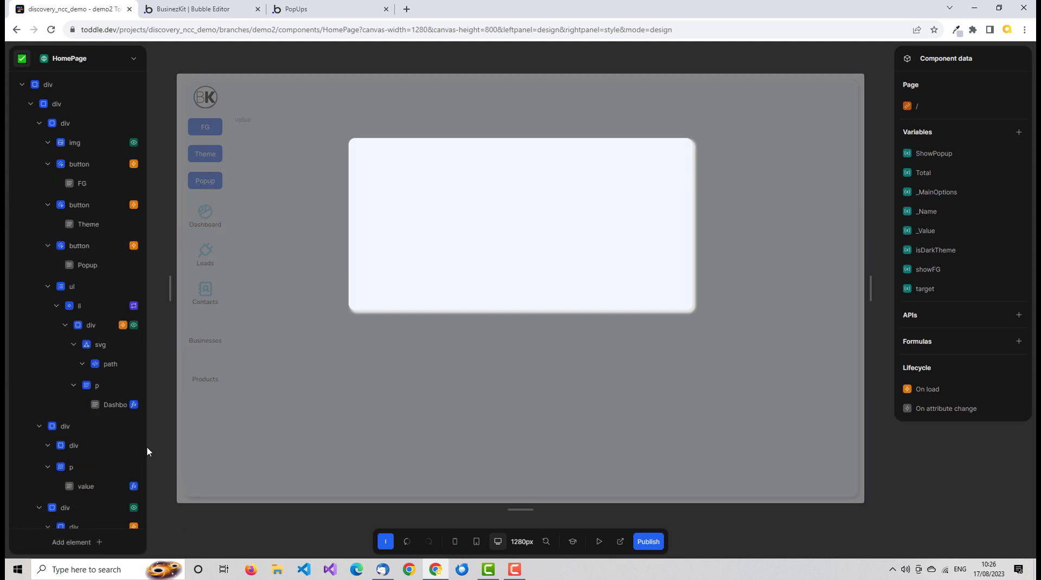
Add a click event to the full-size grey overlay div with a Set: ShowPopup action
left_click(31, 104)
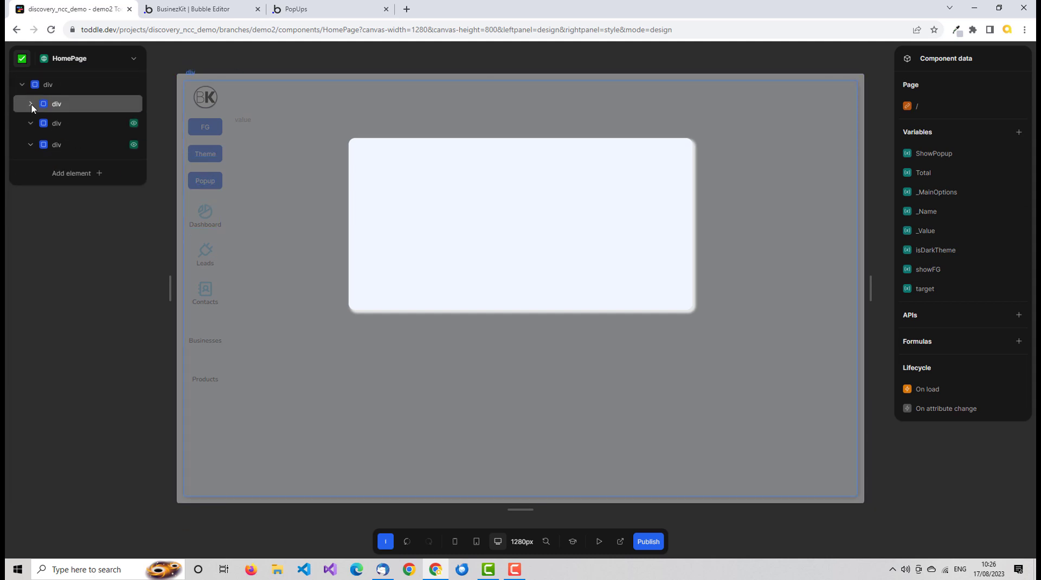
left_click(64, 125)
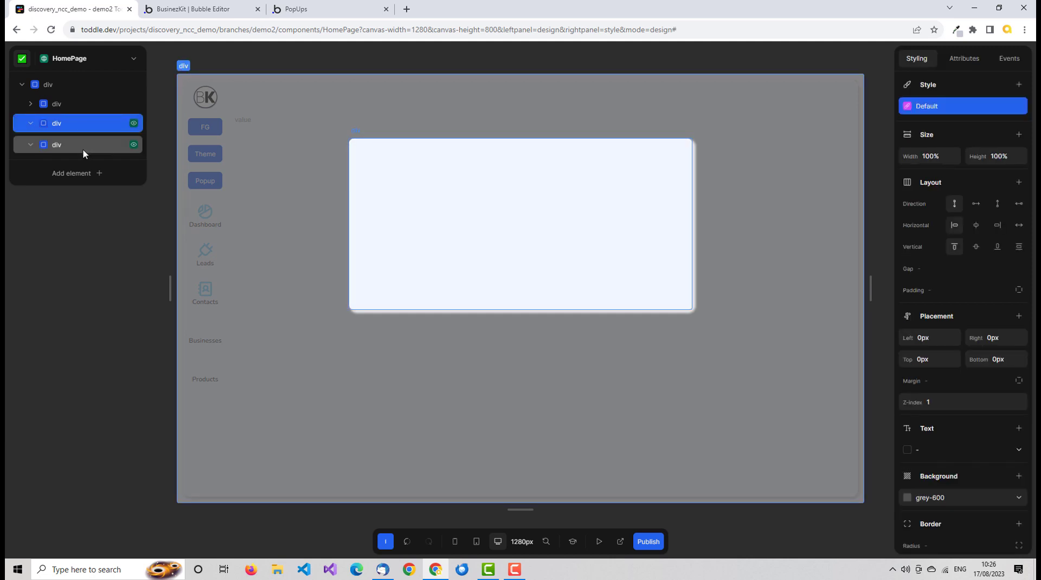
left_click(78, 143)
left_click(84, 127)
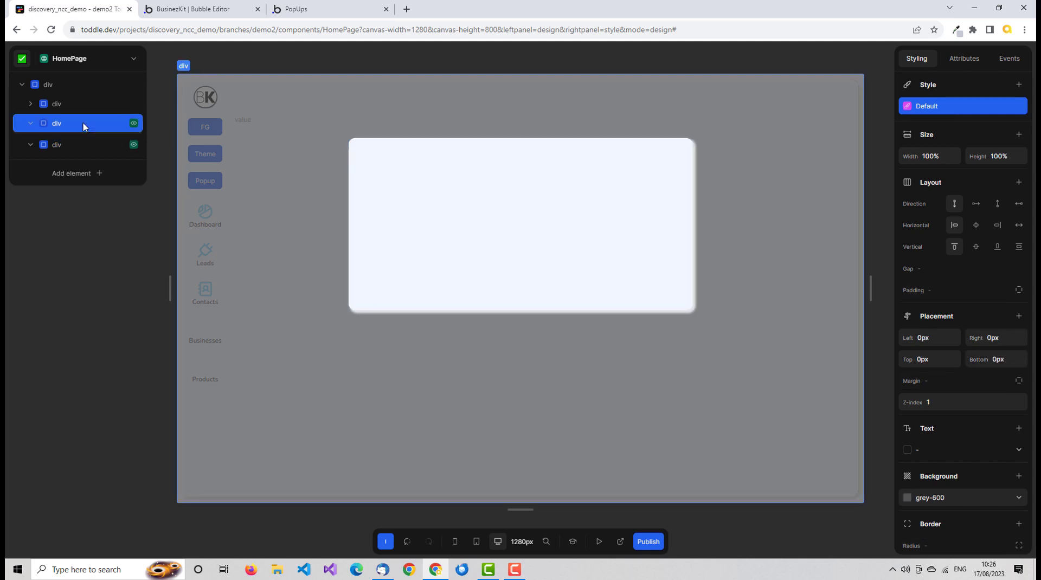
left_click(1009, 61)
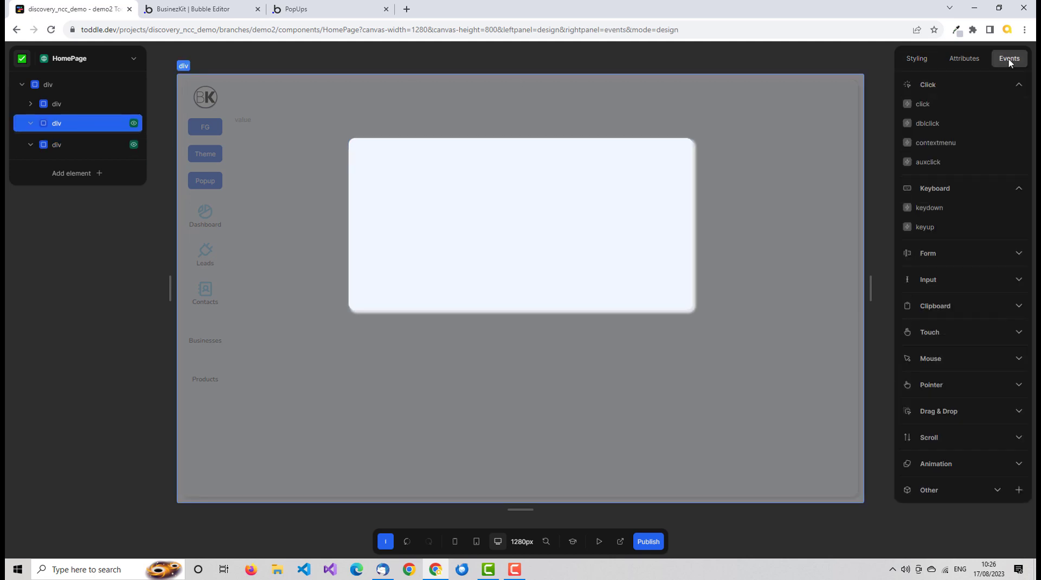
left_click(922, 104)
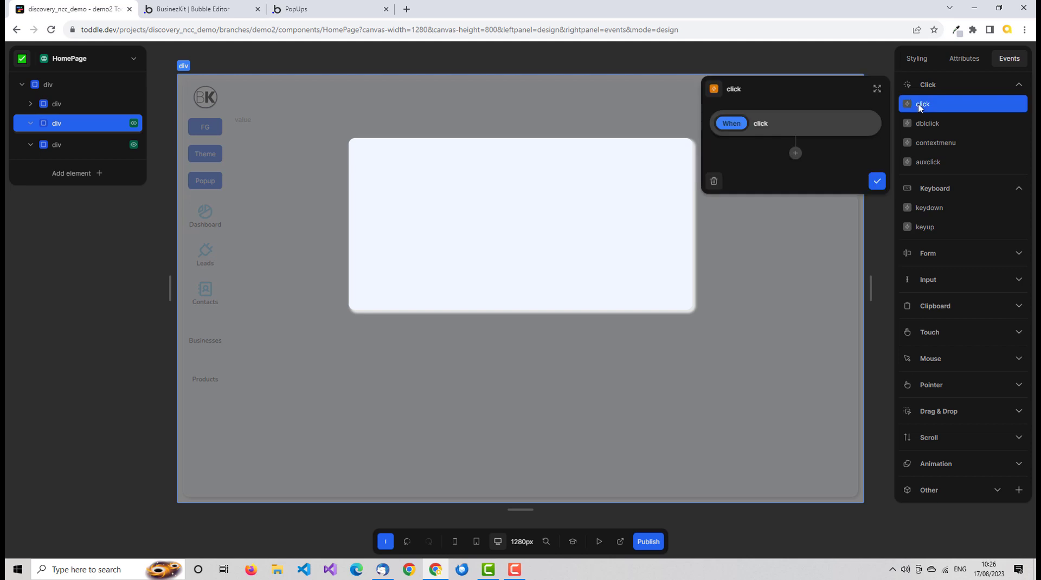
left_click(796, 155)
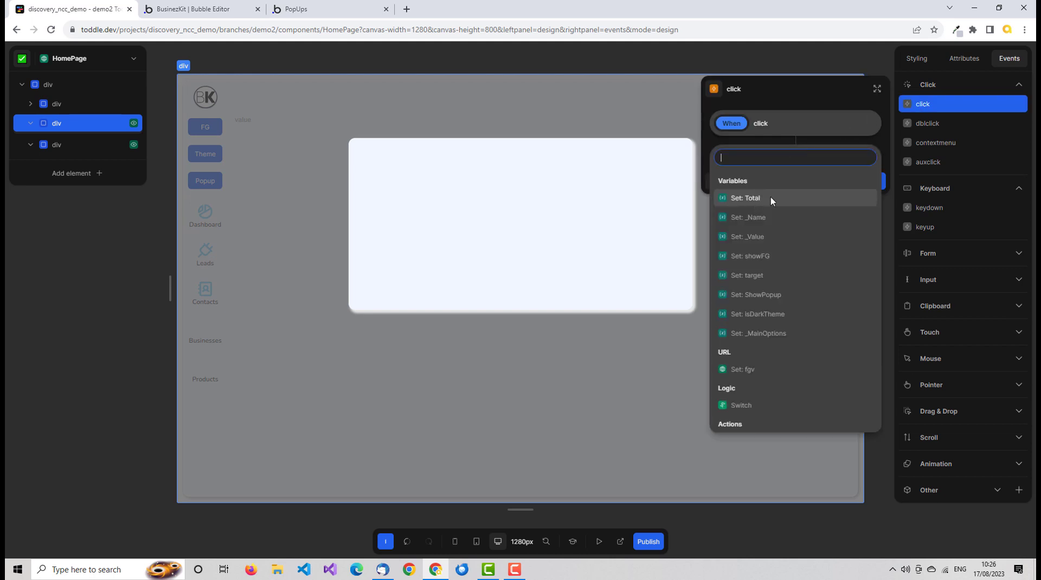
left_click(786, 295)
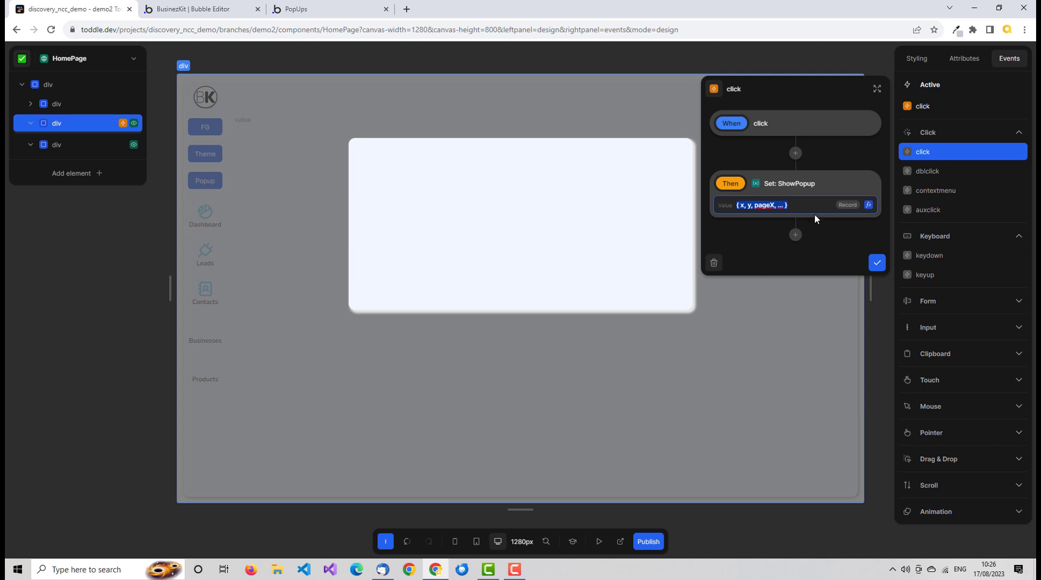
Replace the event formula in the overlay's Set: ShowPopup action with the static value False, and confirm the click event
left_click(869, 206)
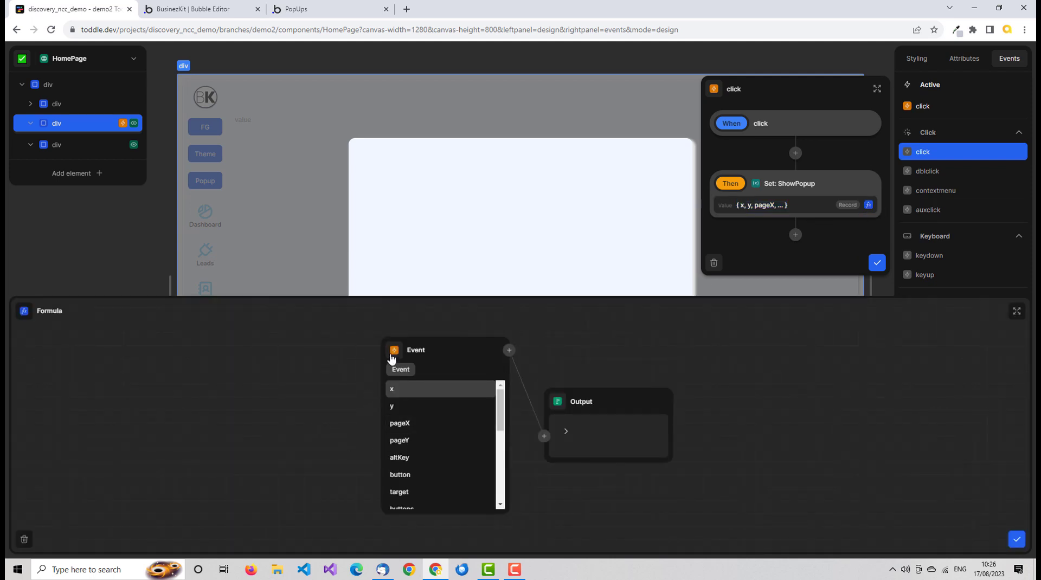
left_click(392, 353)
type("fals")
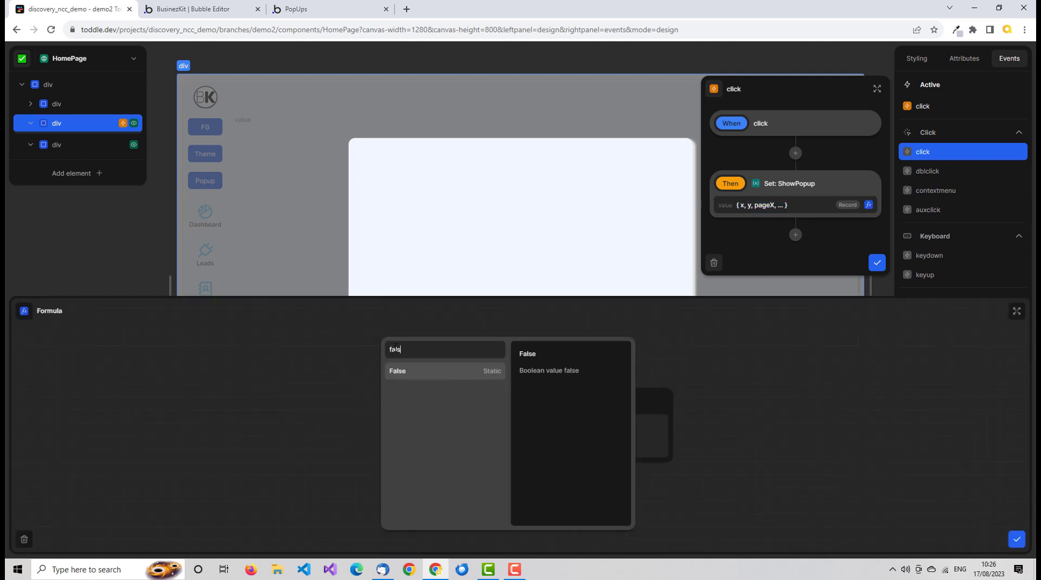
type("e")
left_click(415, 373)
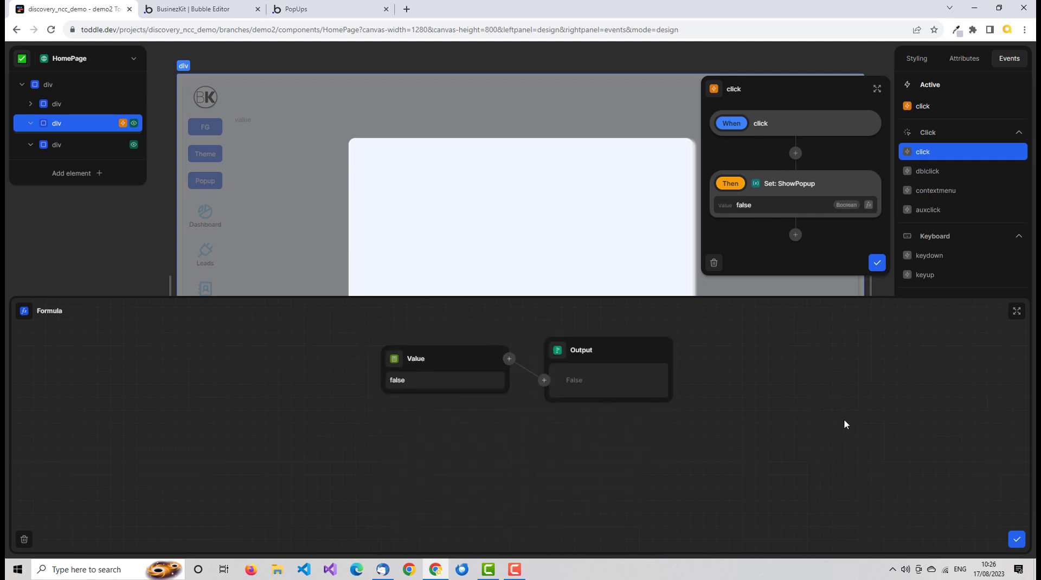
left_click(1017, 540)
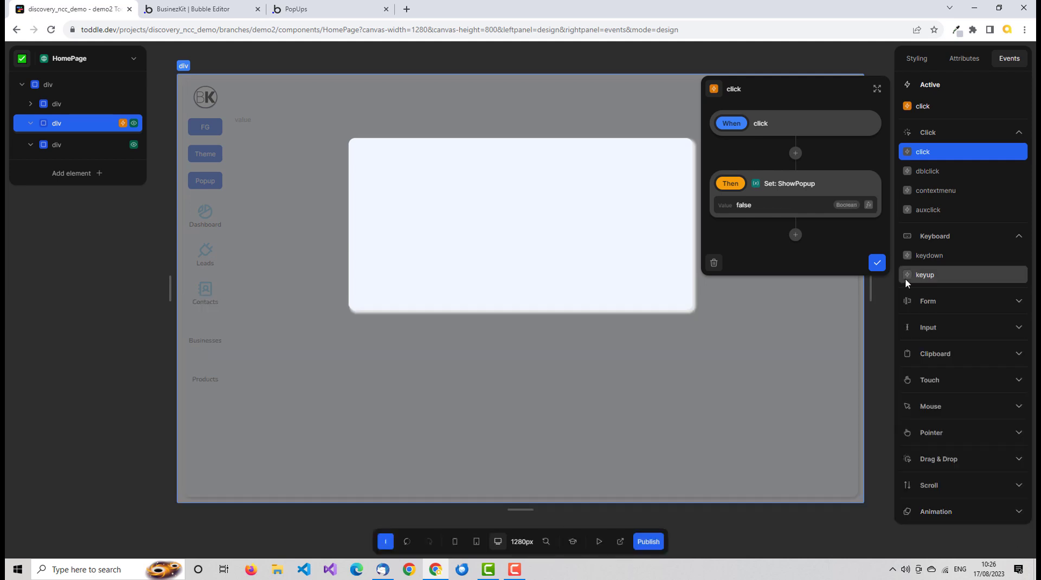
left_click(878, 263)
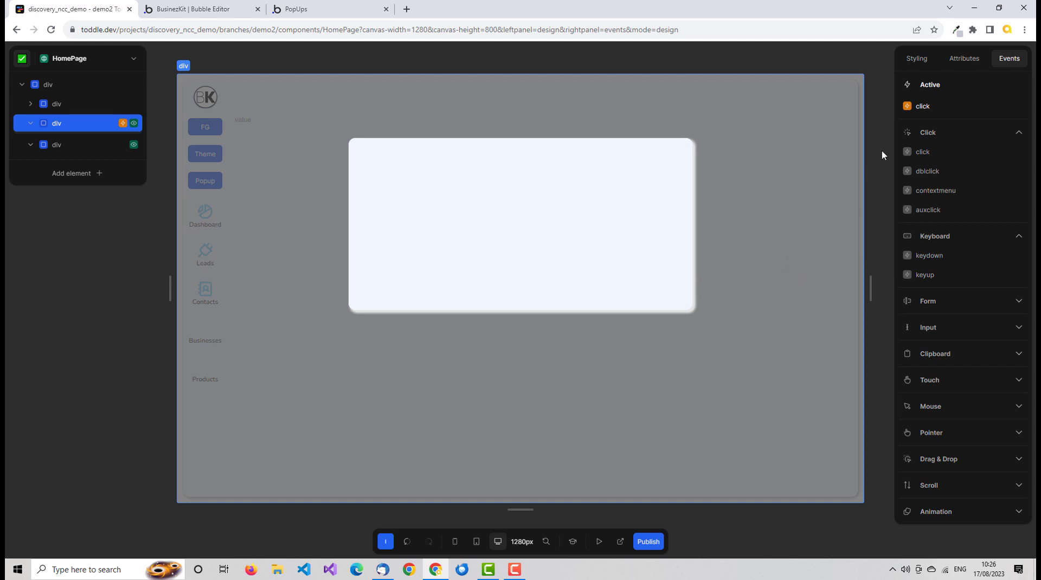
left_click(914, 107)
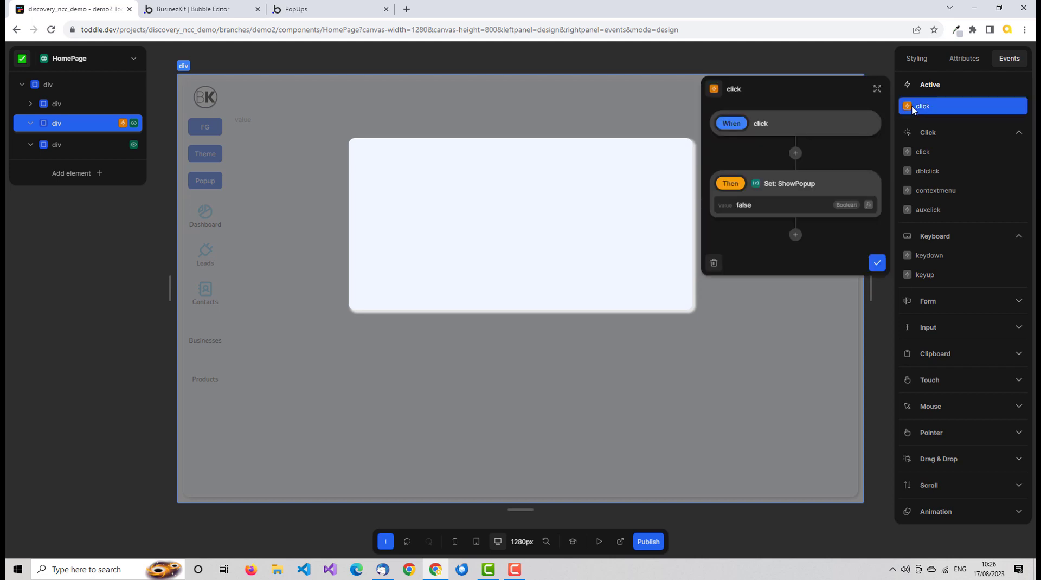
left_click(879, 263)
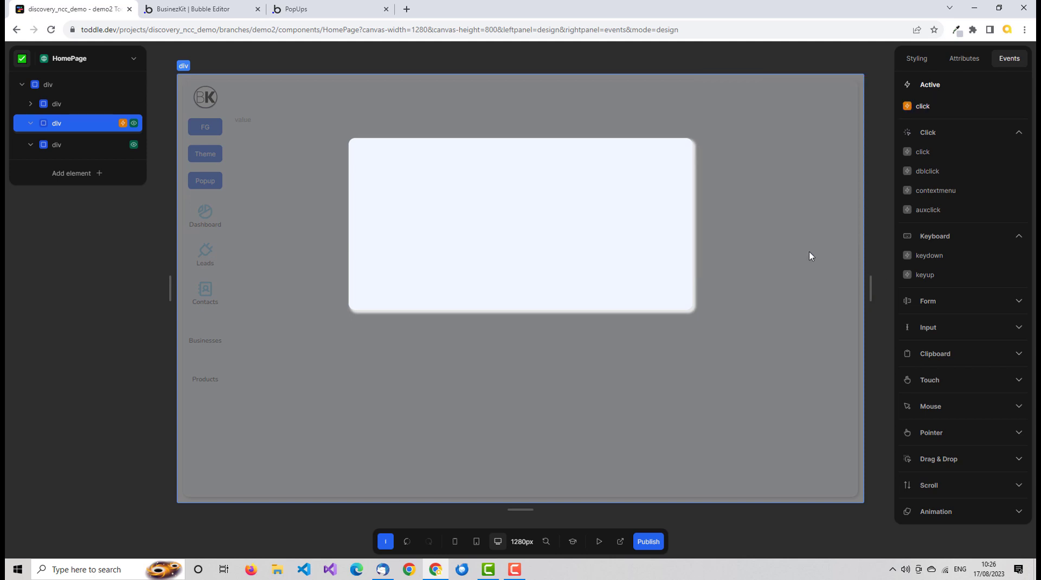
Test the app by repeatedly opening the popup with the Popup button and closing it through the overlay, and return to design mode
left_click(599, 542)
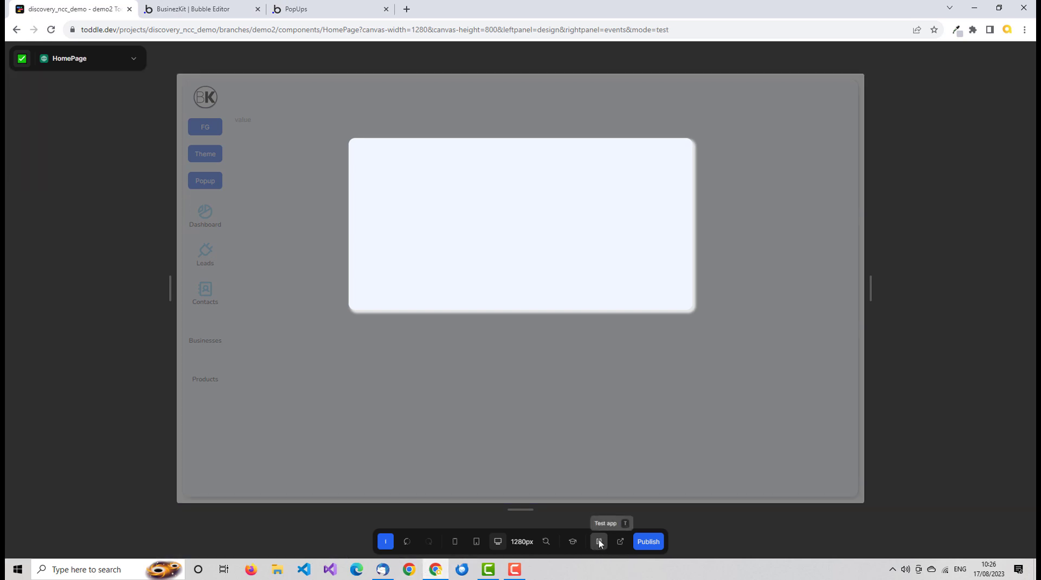
left_click(793, 212)
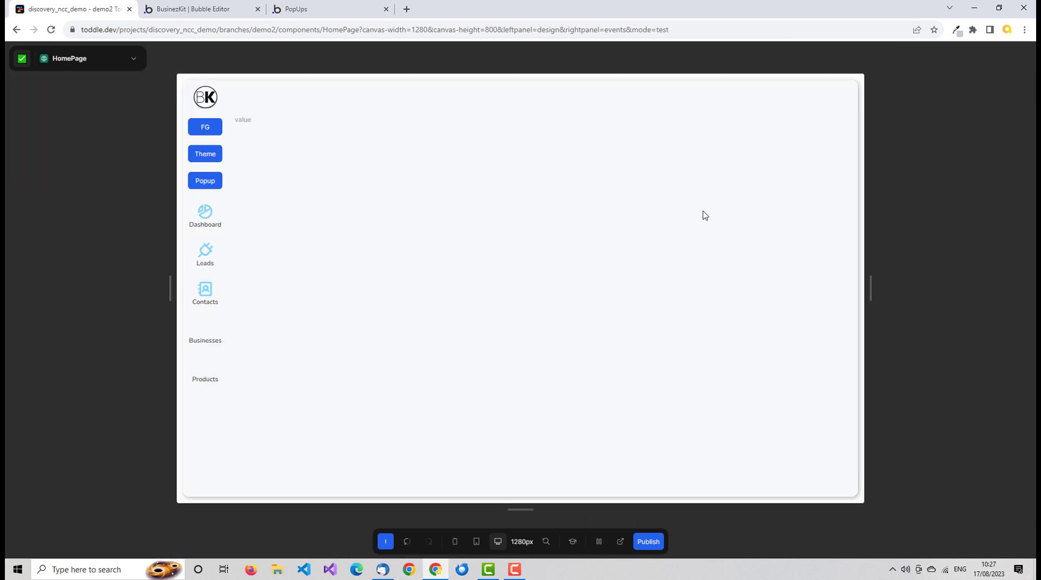
left_click(204, 182)
left_click(789, 211)
left_click(213, 187)
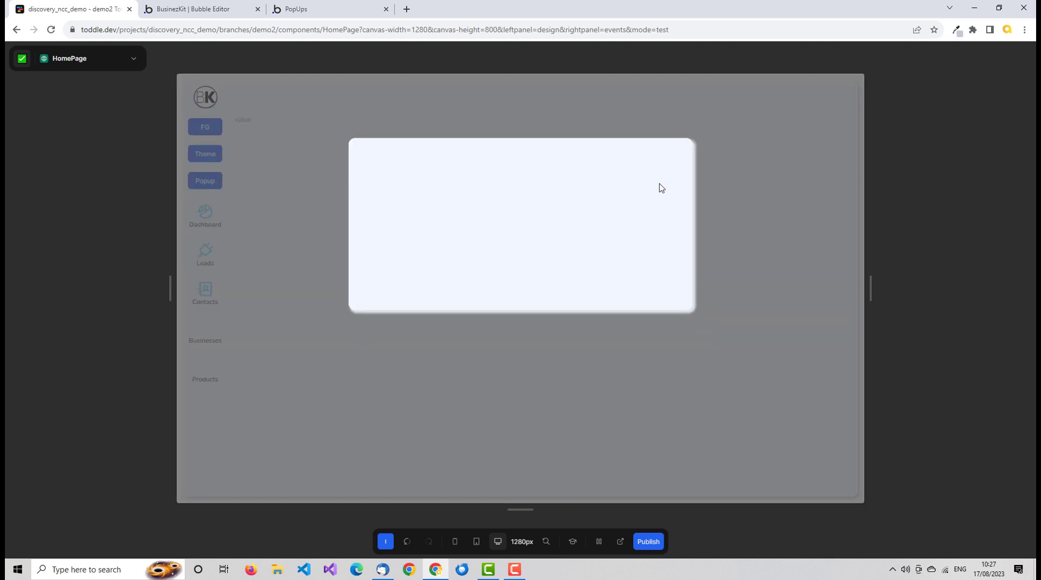
left_click(772, 215)
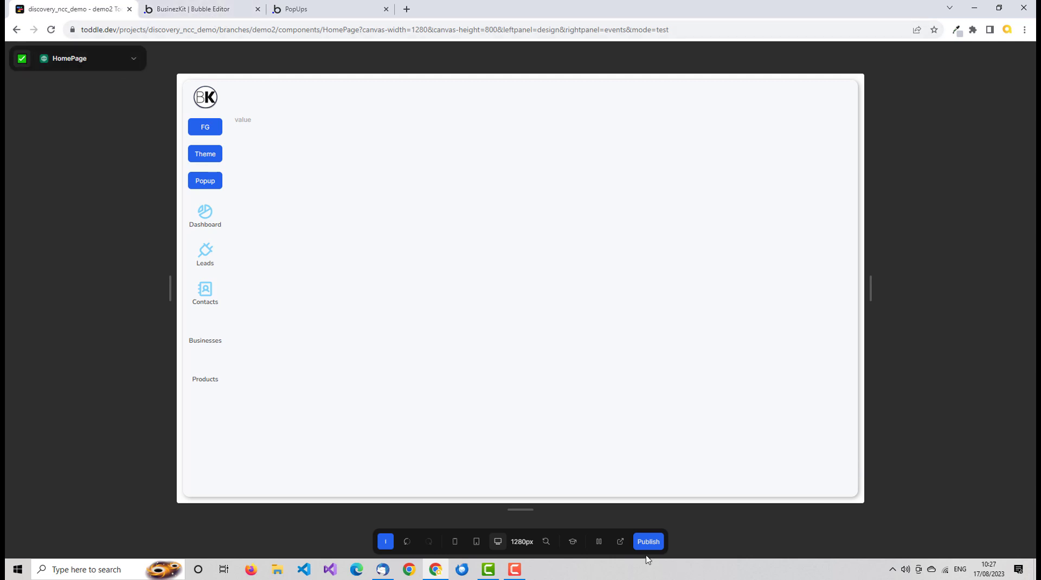
left_click(599, 541)
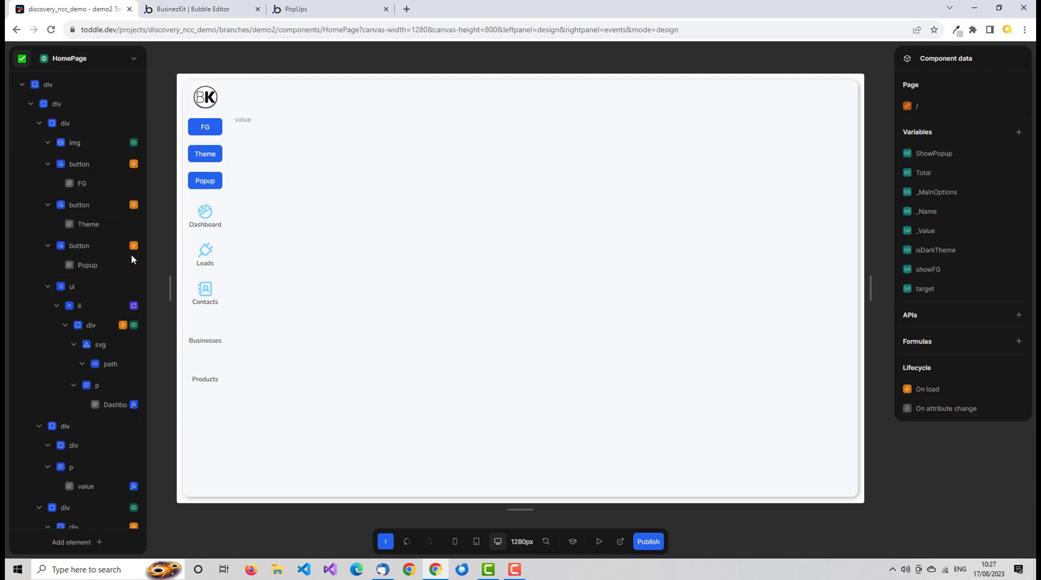
Select the popup div in the collapsed element tree and set its shadow colour to grey-800
left_click(30, 103)
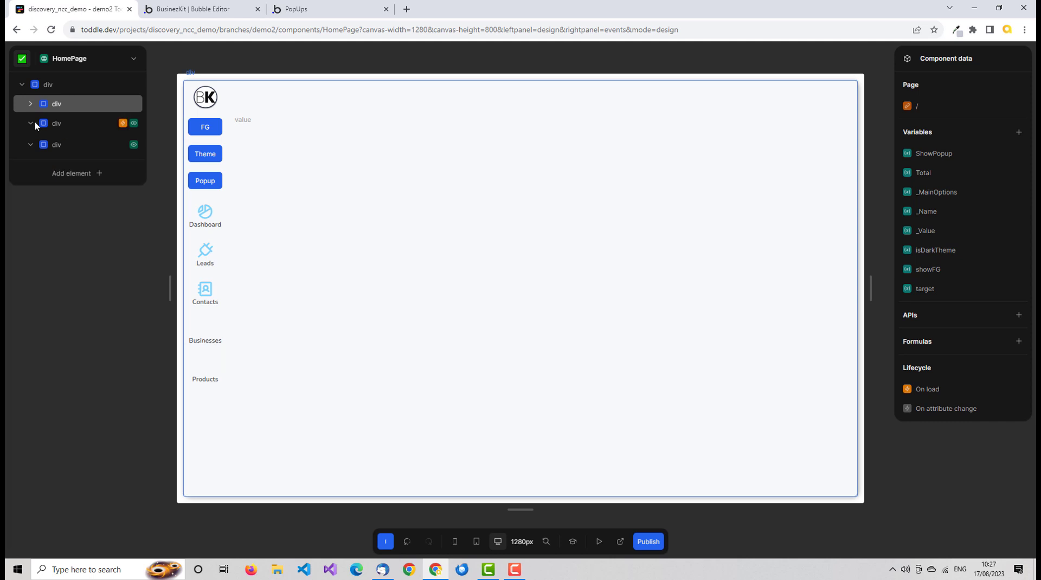
left_click(59, 145)
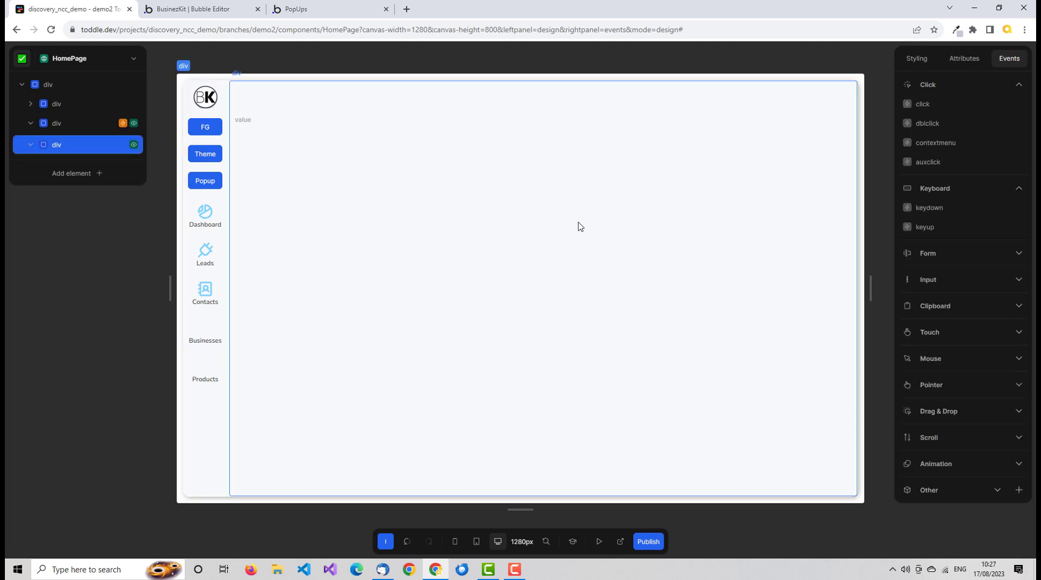
left_click(917, 59)
scroll(1001, 488, "down", 2)
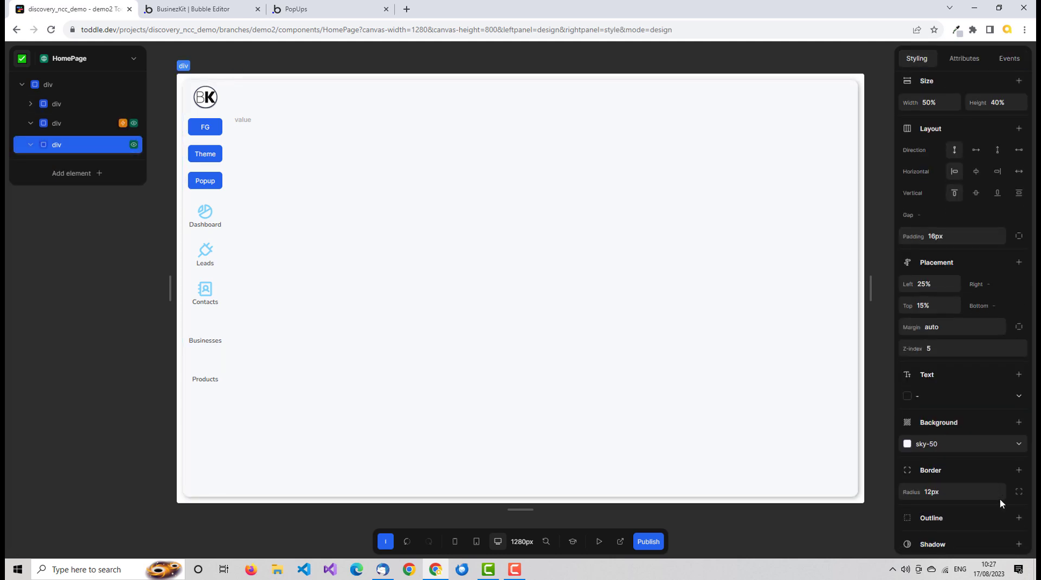
scroll(1001, 503, "down", 2)
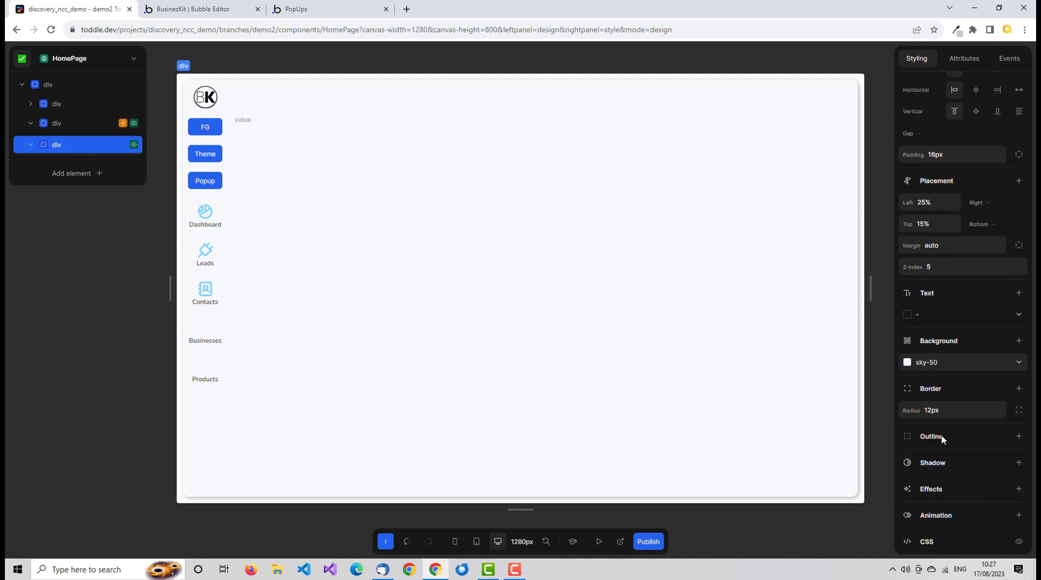
left_click(1018, 466)
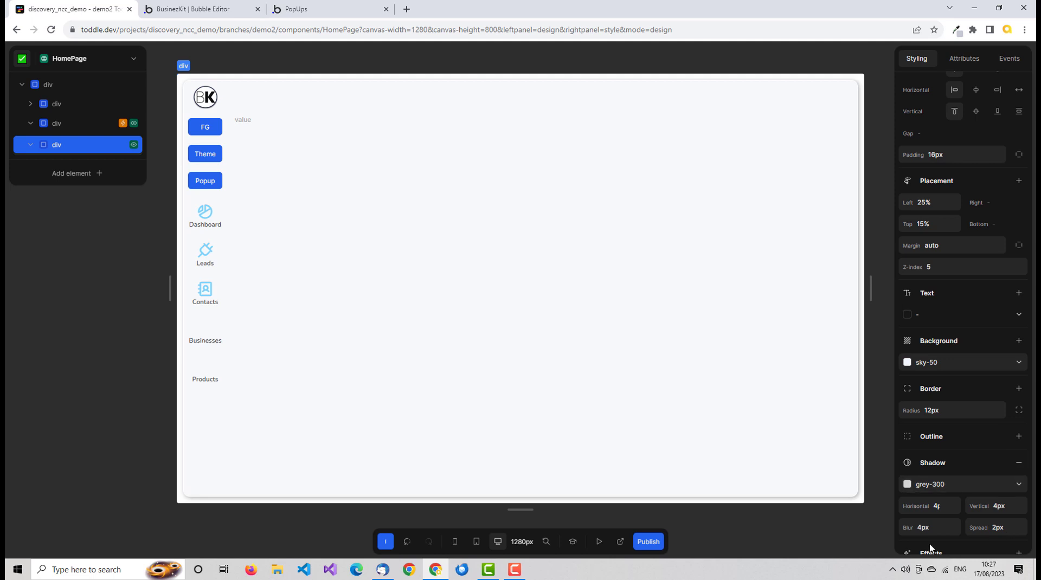
left_click(927, 485)
scroll(981, 418, "down", 5)
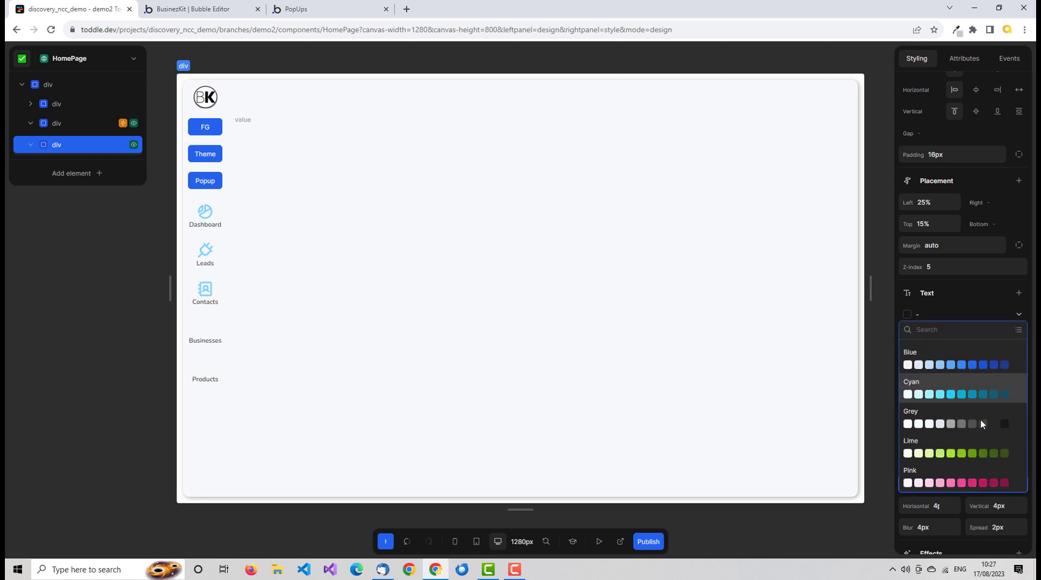
scroll(987, 427, "down", 2)
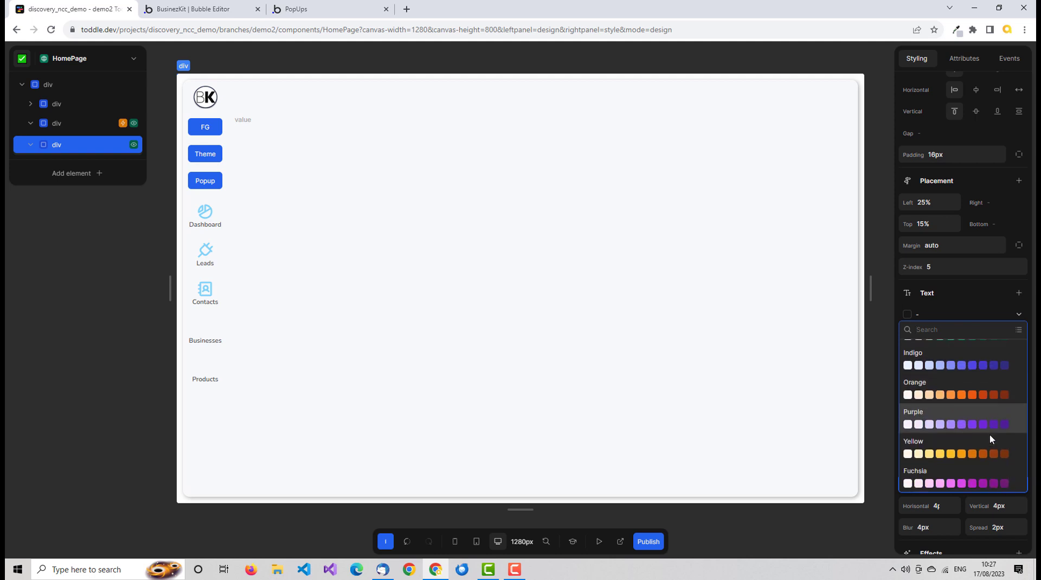
scroll(990, 434, "up", 4)
scroll(990, 435, "up", 2)
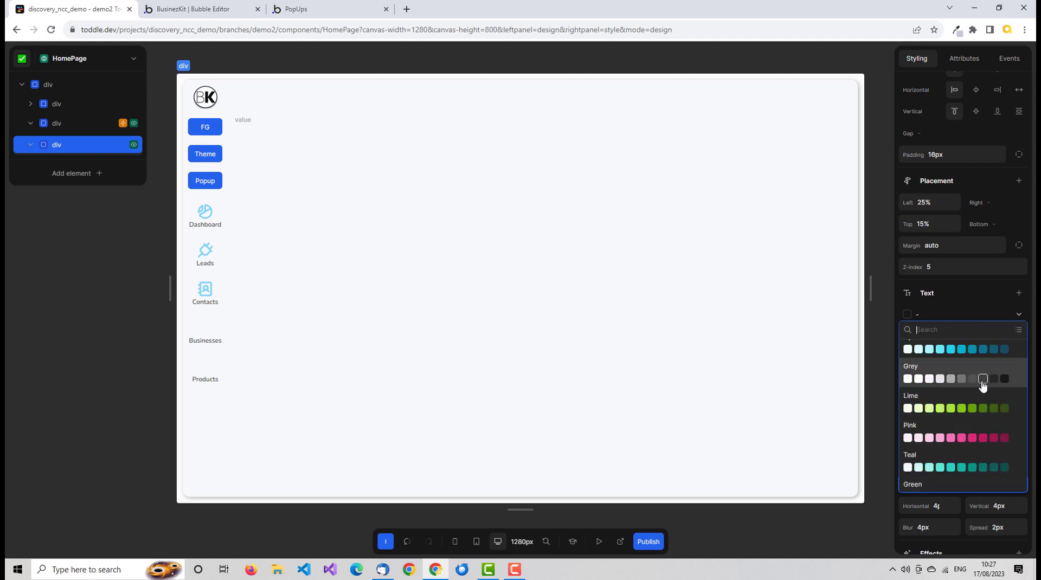
left_click(994, 379)
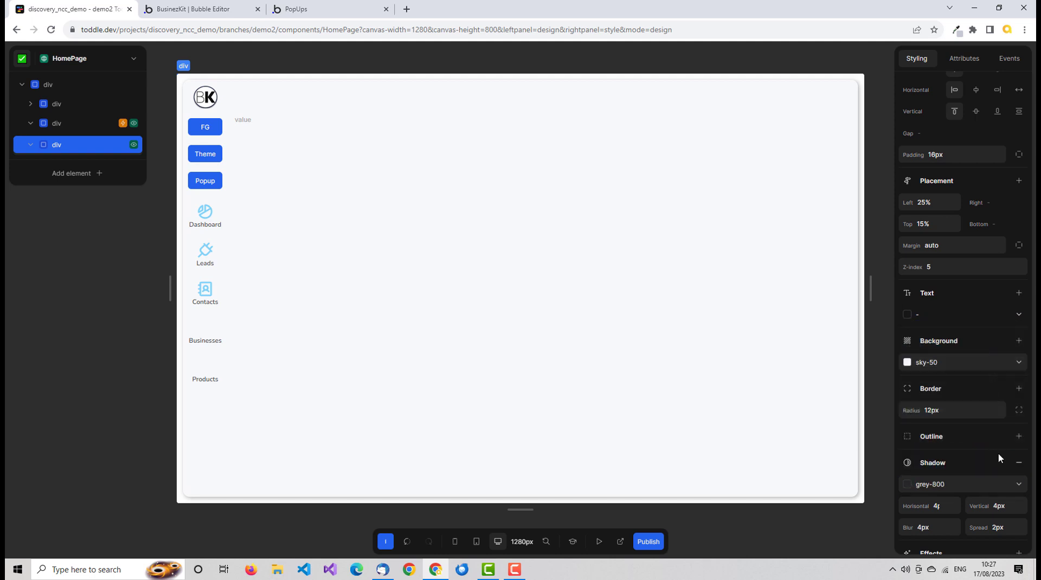
Set the blur of the popup div's shadow to 2px
left_click(944, 506)
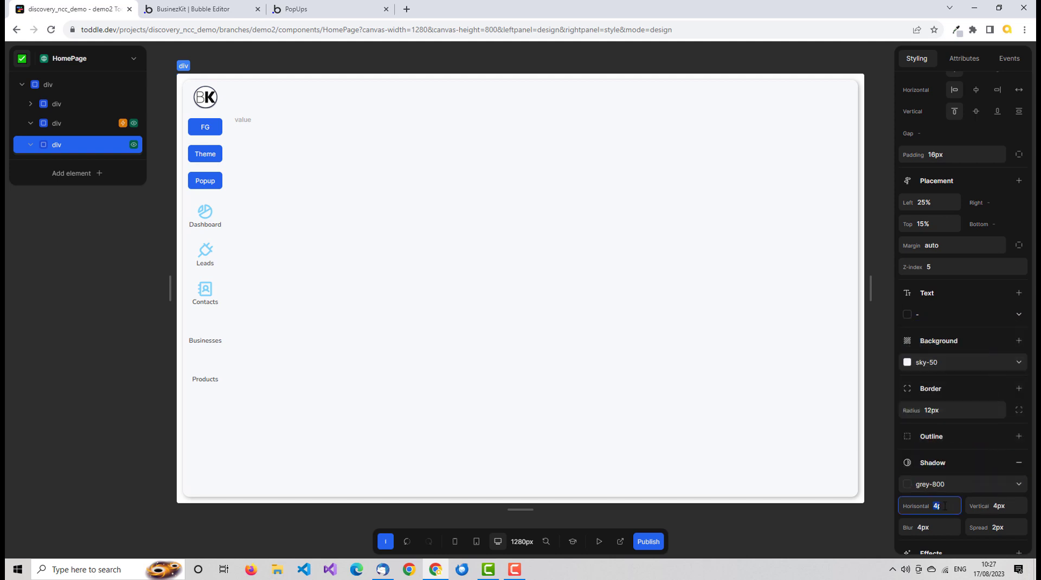
left_click(923, 529)
type("2px")
key("Tab")
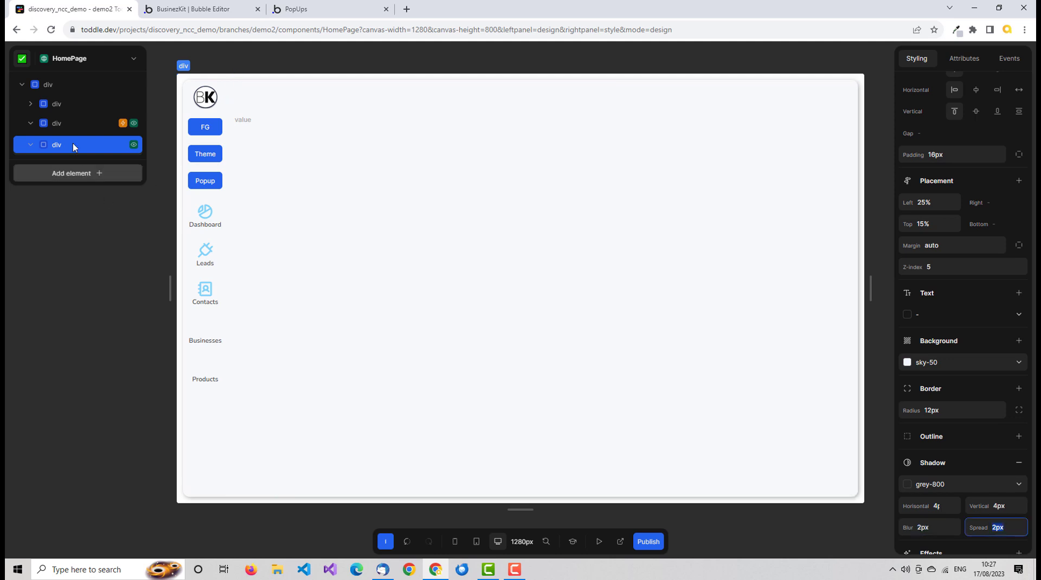
Test the app by opening the popup with the Popup button to examine its shadow, and return to design mode
left_click(599, 542)
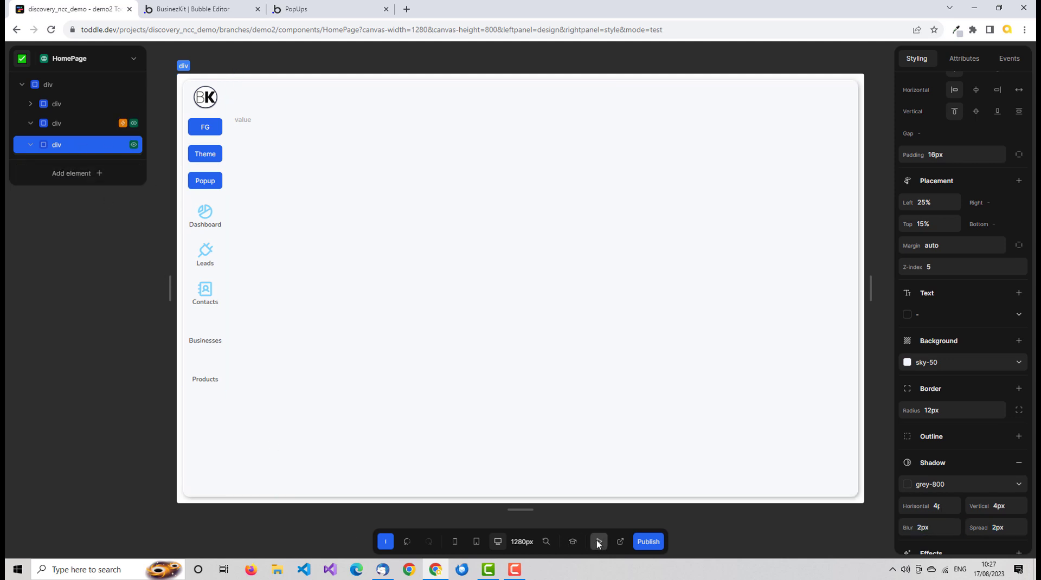
left_click(212, 186)
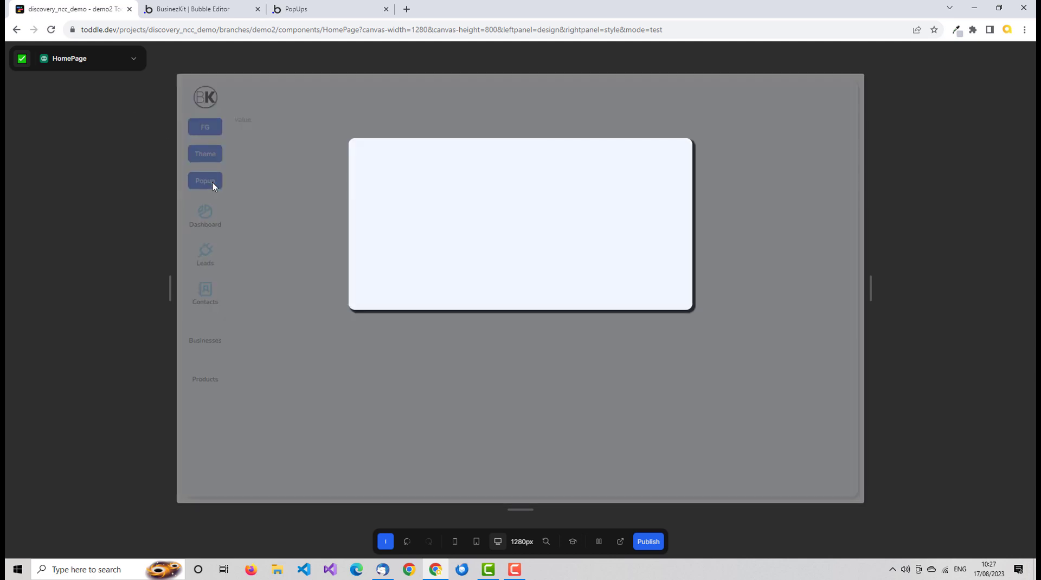
key("Escape")
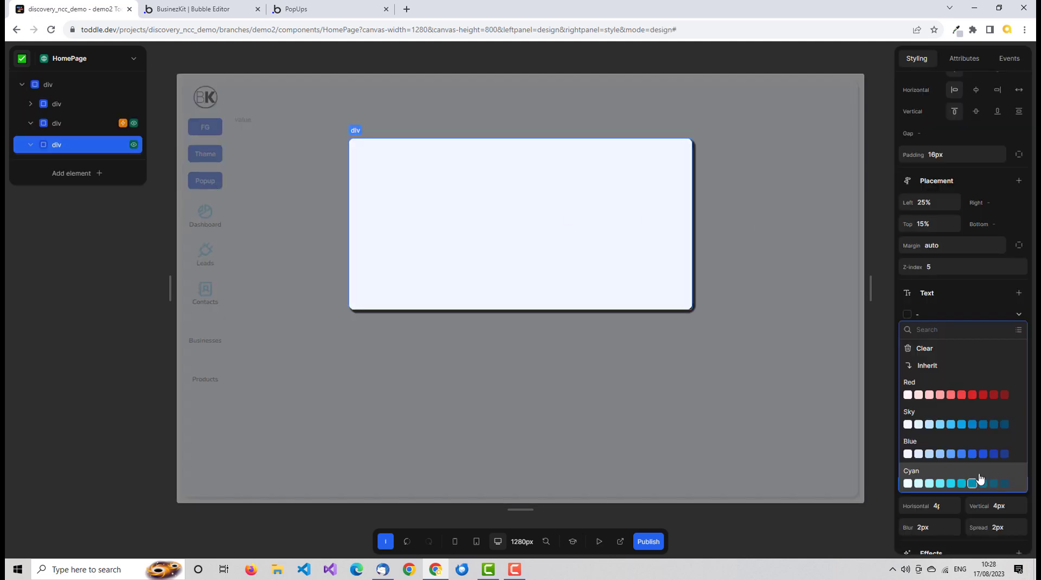
Change the popup div's shadow colour to grey-500
scroll(976, 466, "down", 3)
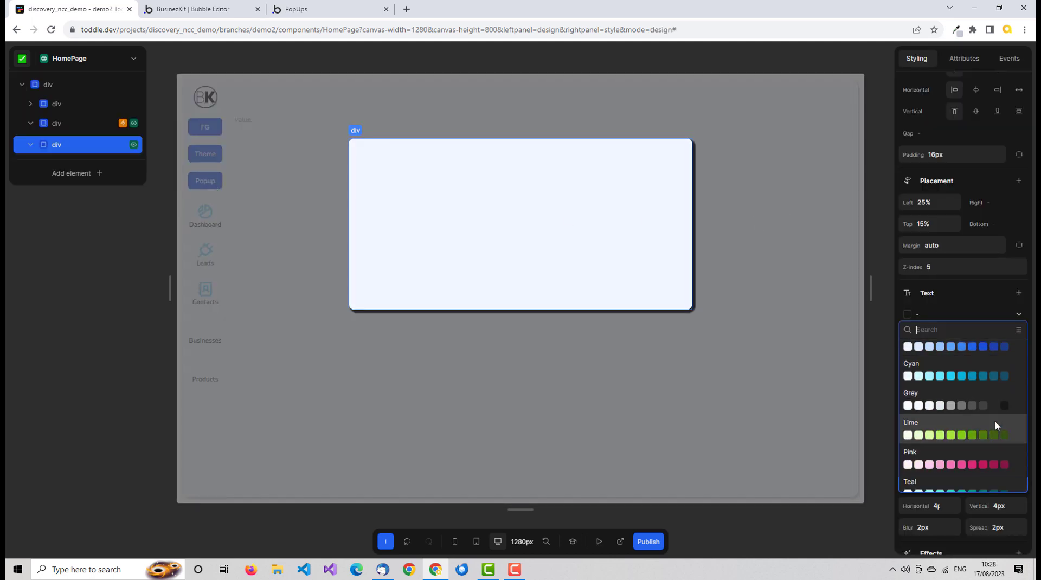
left_click(962, 406)
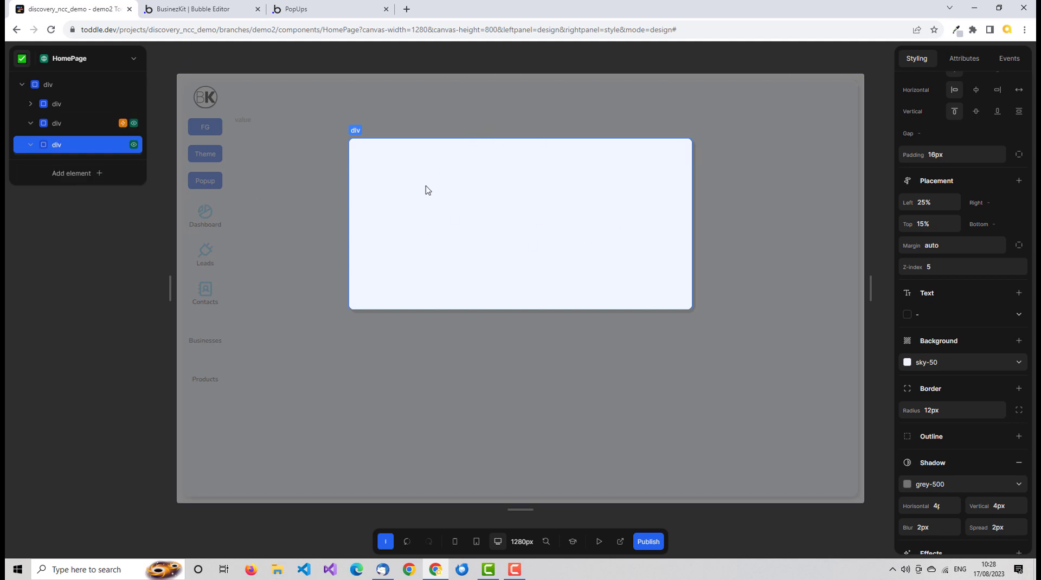
Collapse the popup div in the element tree and add a Span element inside it
left_click(30, 144)
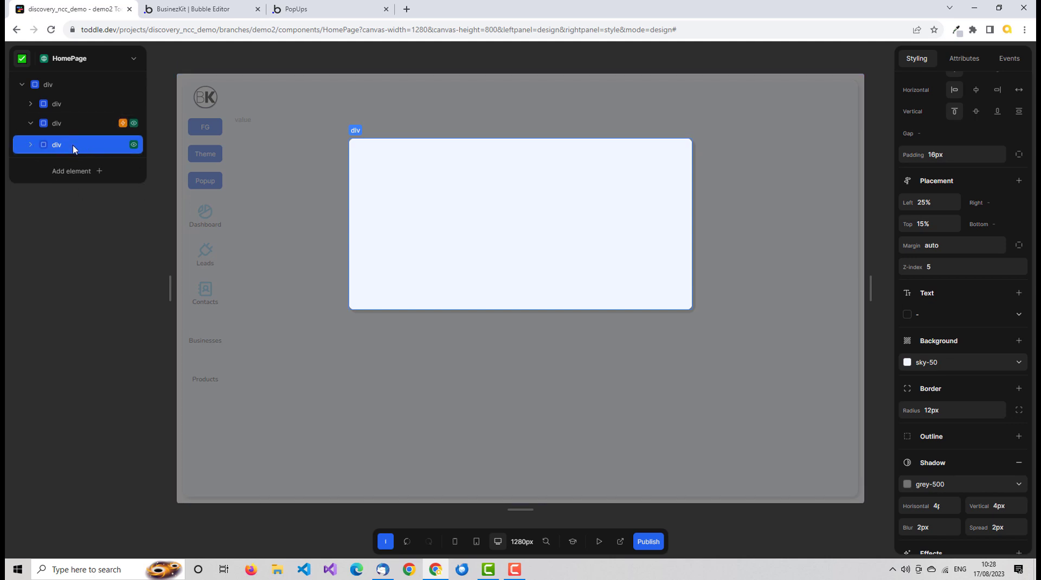
key("a")
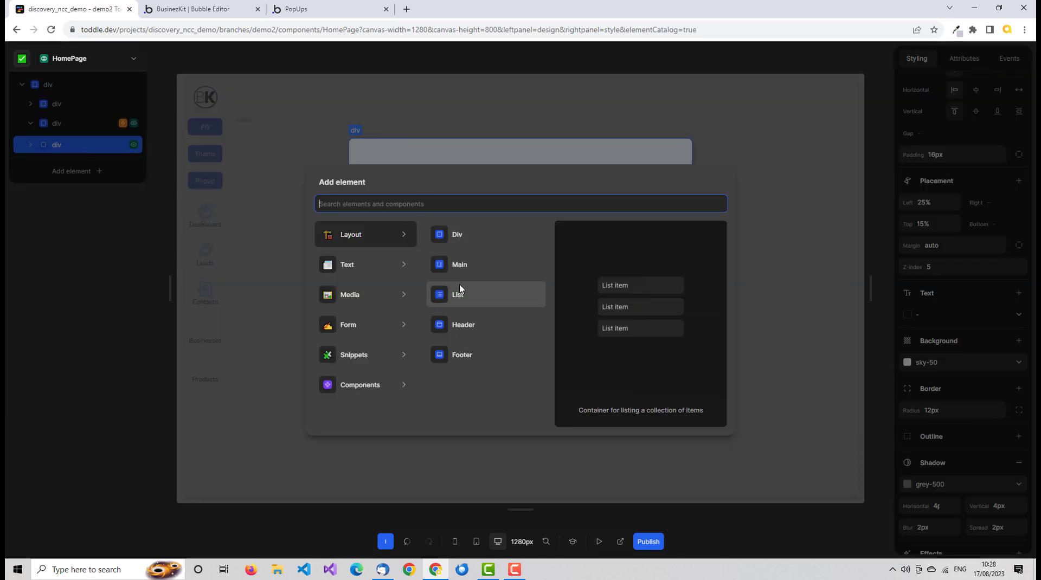
type("sp")
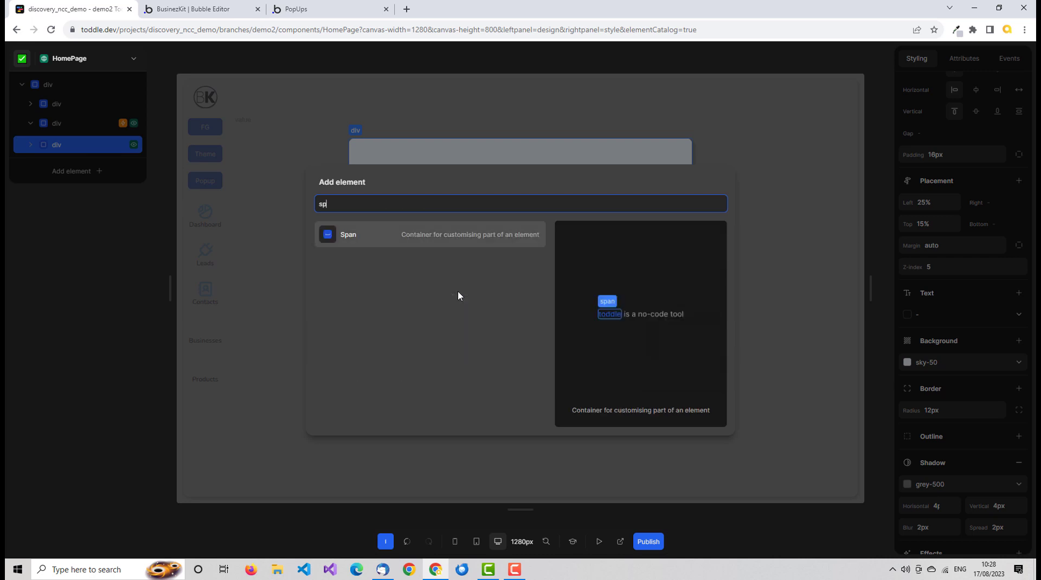
left_click(378, 238)
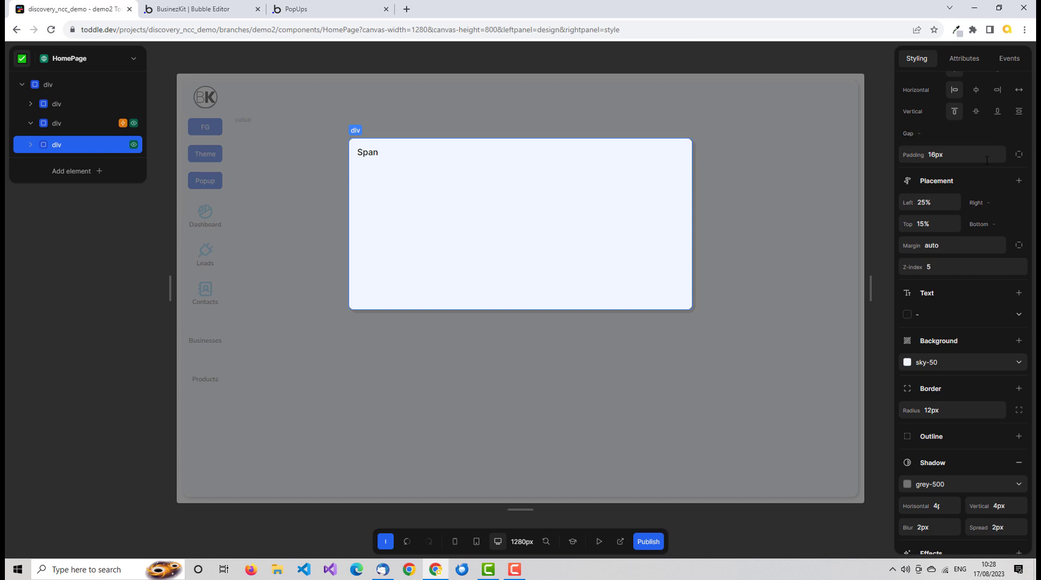
Set the popup div's layout direction to horizontal and distribute its children with space between them
scroll(1001, 179, "up", 2)
scroll(1001, 179, "up", 1)
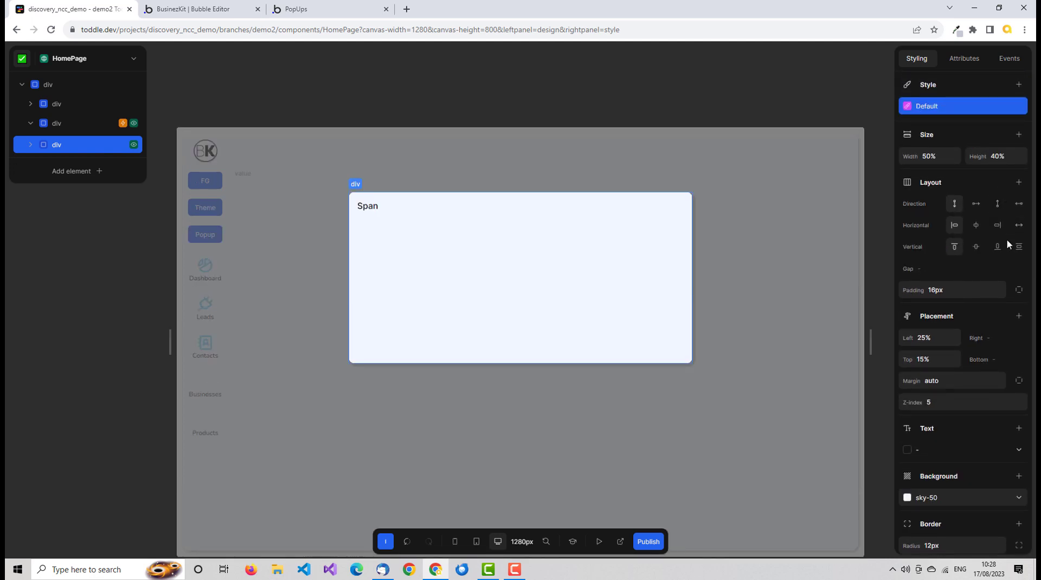
left_click(977, 203)
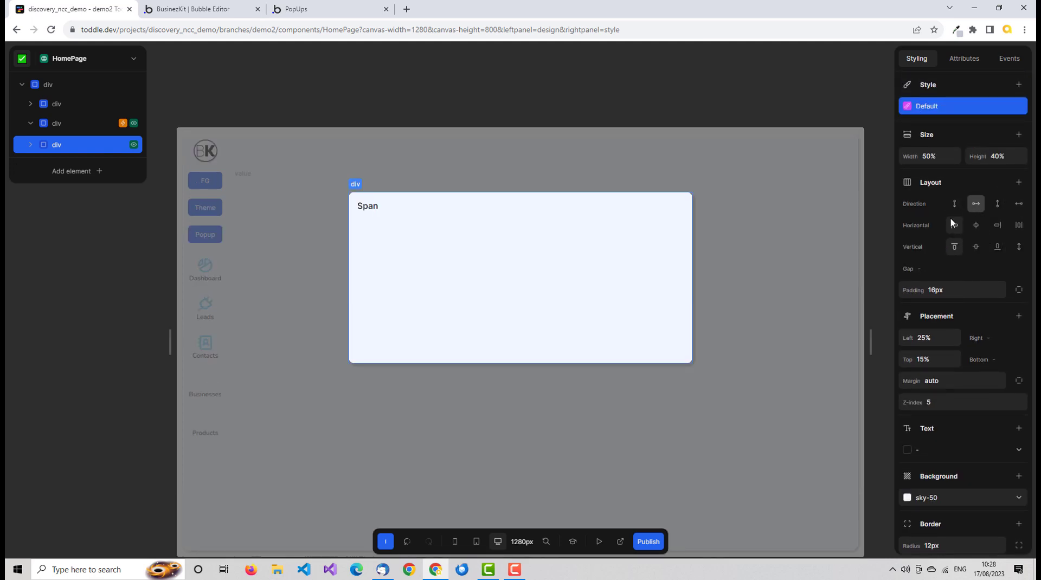
left_click(1020, 225)
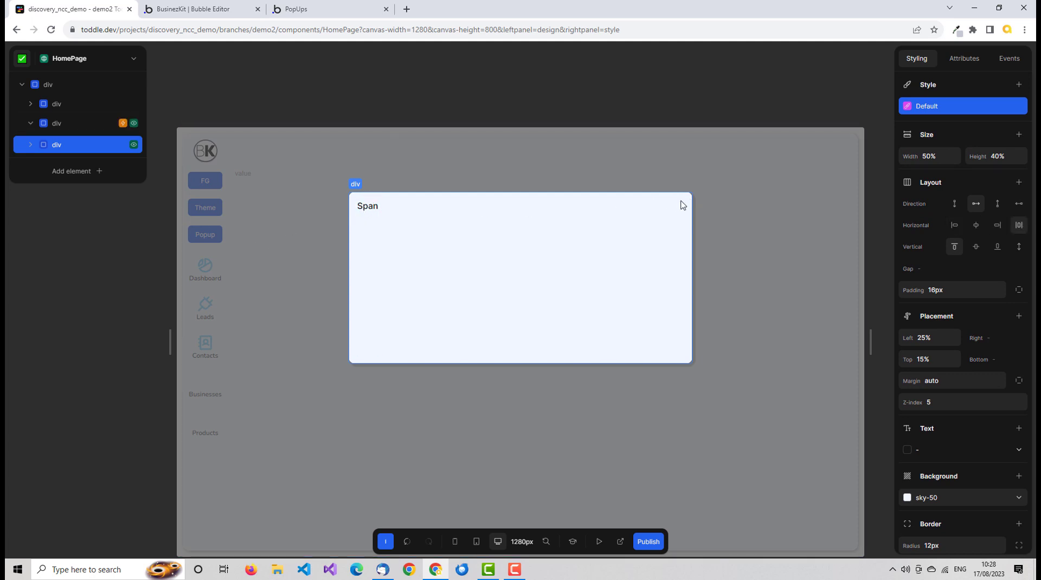
scroll(881, 220, "down", 1)
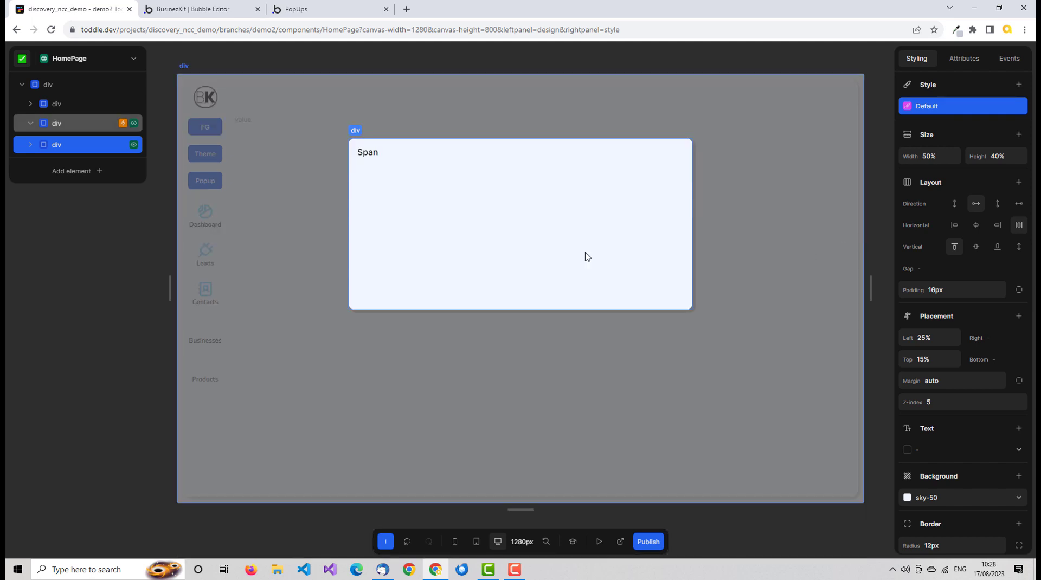
Replace the text of the new span in the popup div with "PopUp Title"
left_click(370, 156)
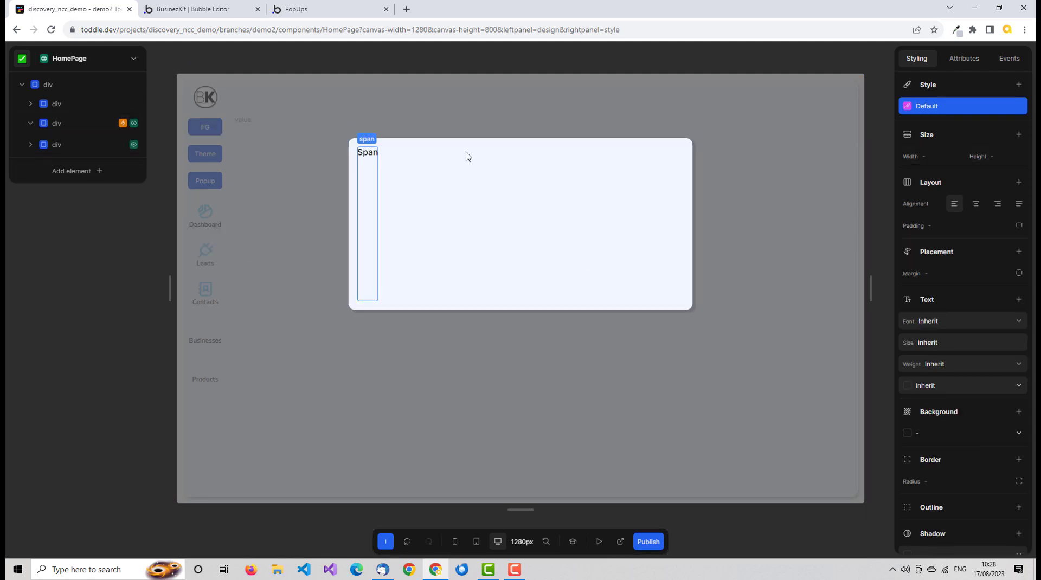
left_click(31, 145)
left_click(77, 183)
double_click(934, 106)
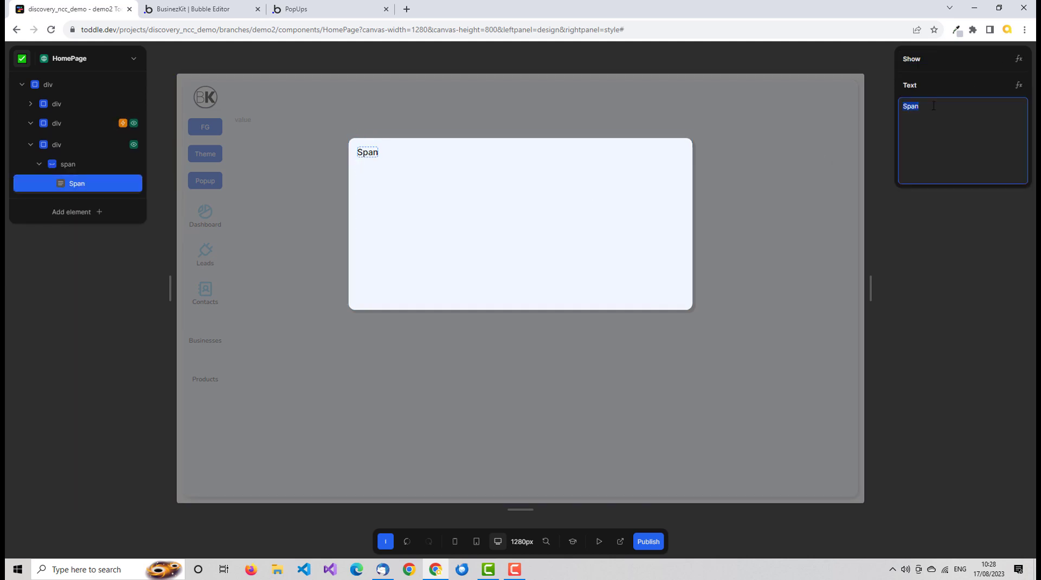
type("PopUp Title")
key("Escape")
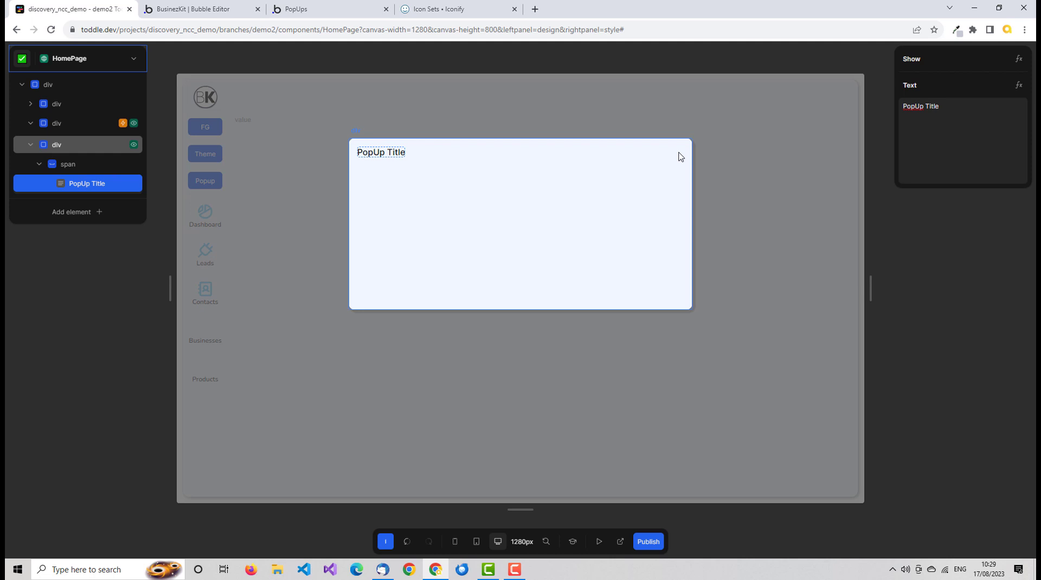
Switch to the Iconify site, open the Phosphor icon set and search it for "x"
left_click(469, 14)
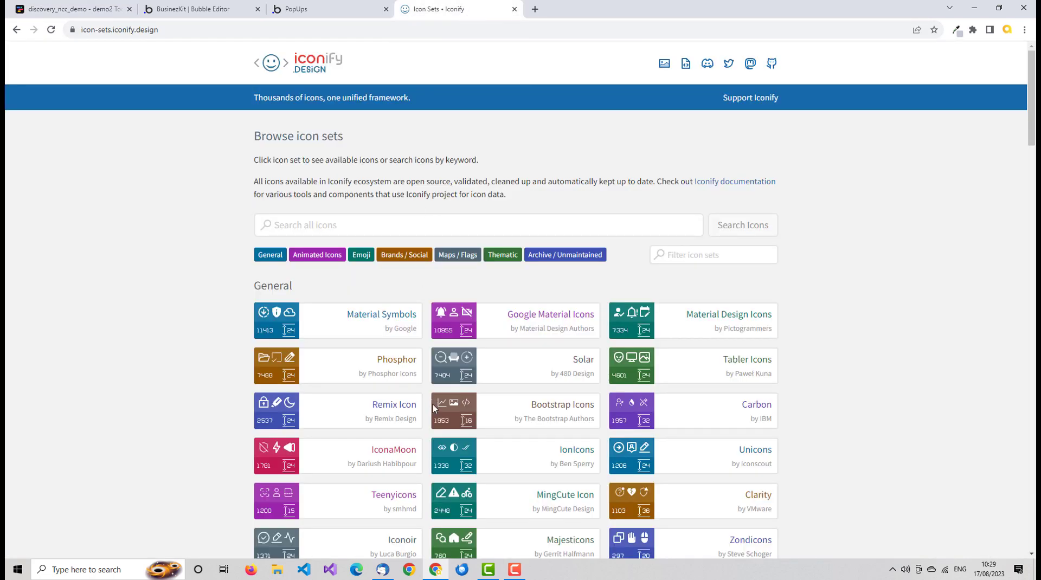
left_click(399, 364)
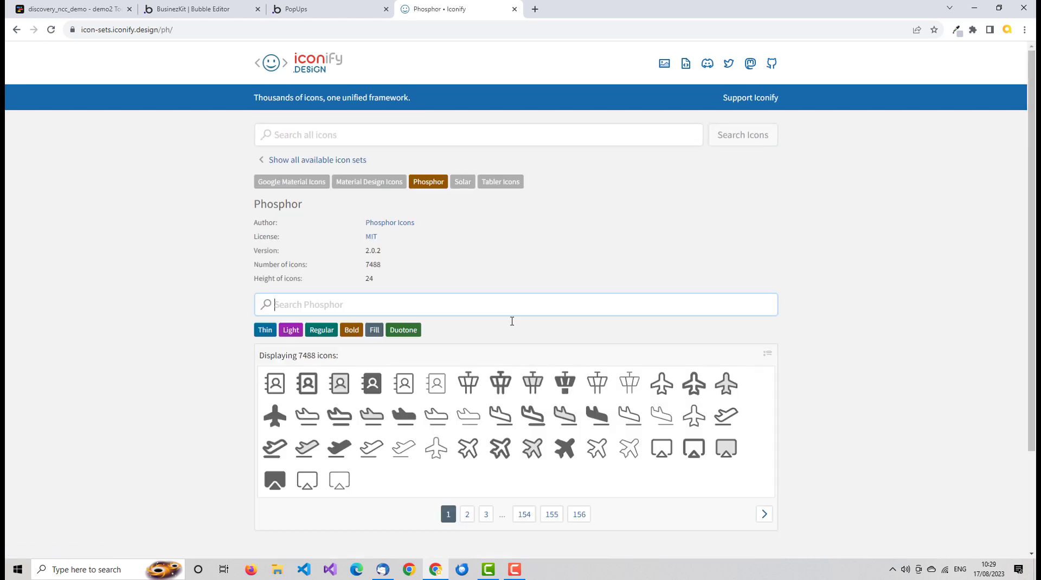
type("x")
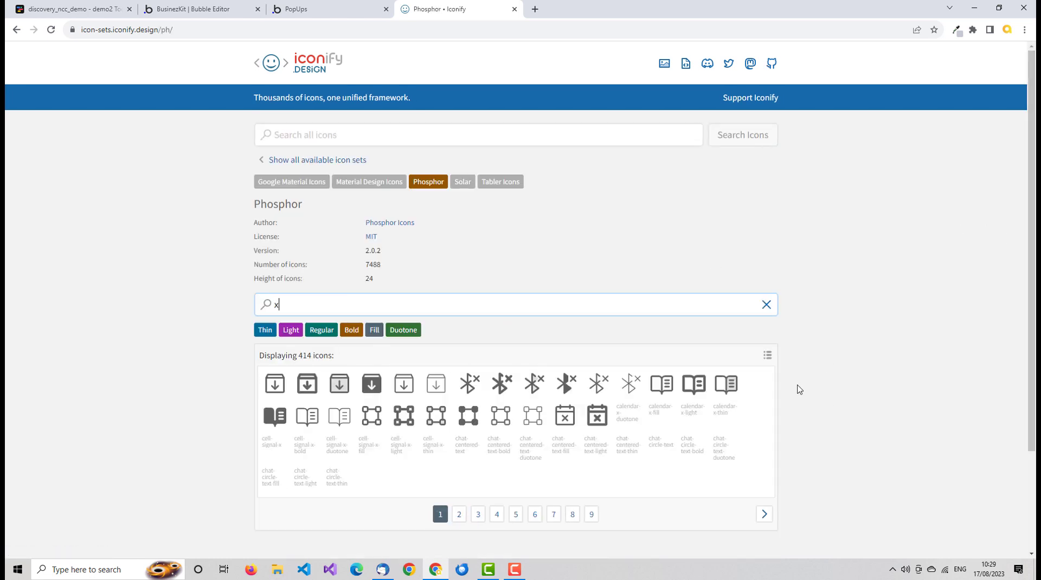
Go through the Phosphor search results to page 9 and select the x-bold icon
left_click(459, 515)
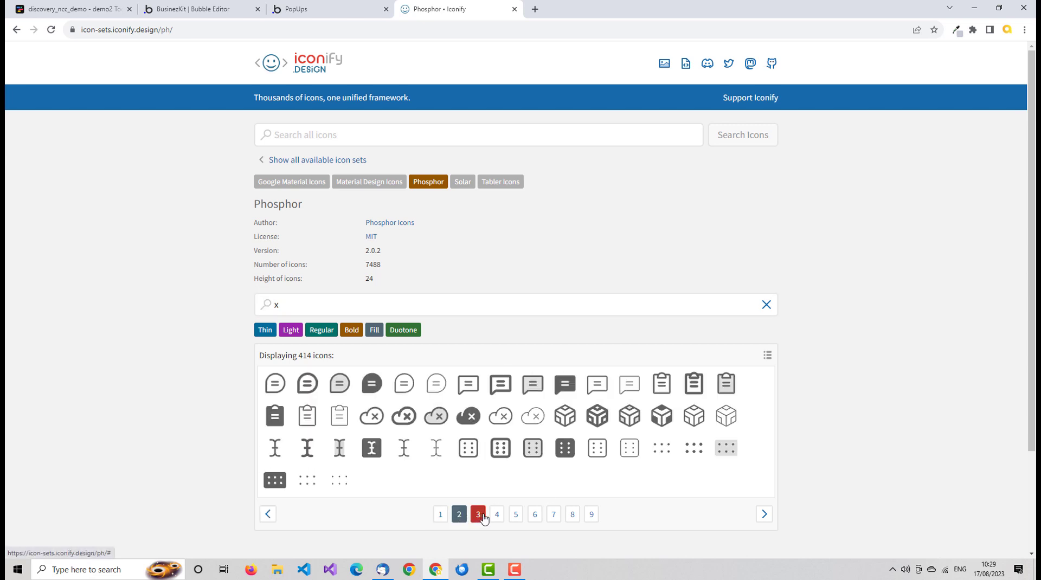
left_click(478, 515)
left_click(497, 516)
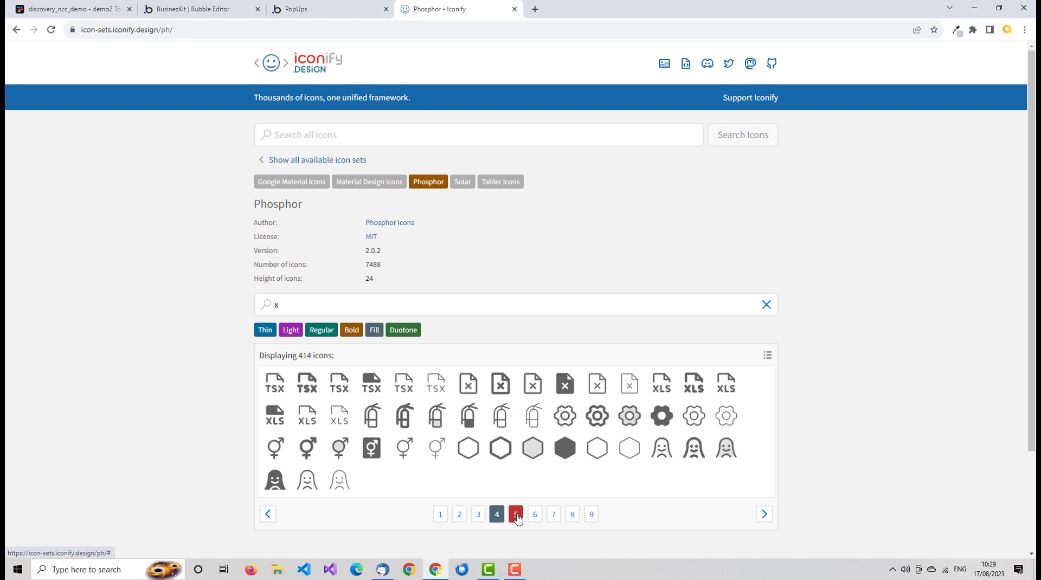
left_click(517, 516)
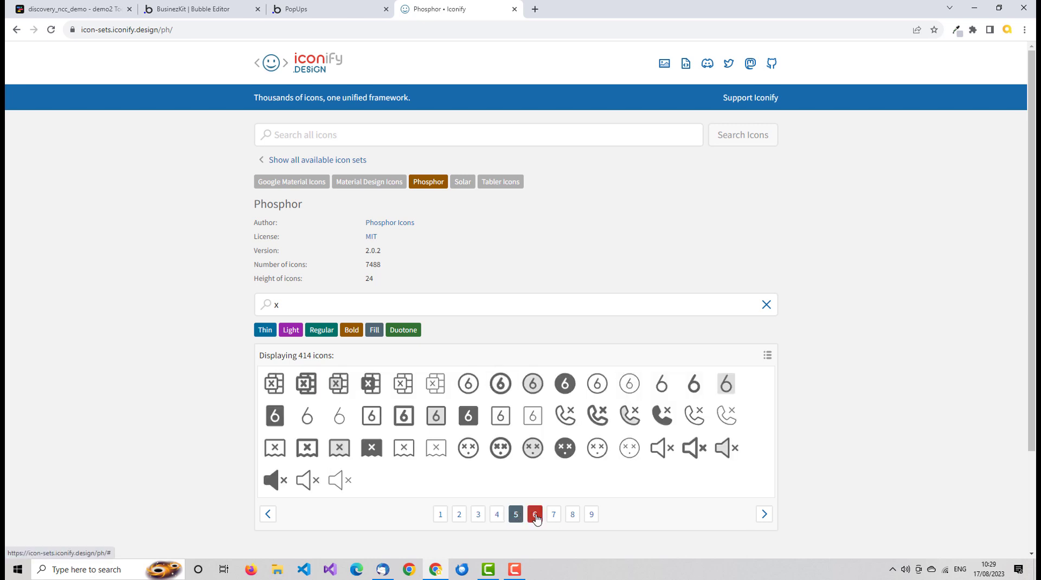
left_click(535, 515)
left_click(553, 516)
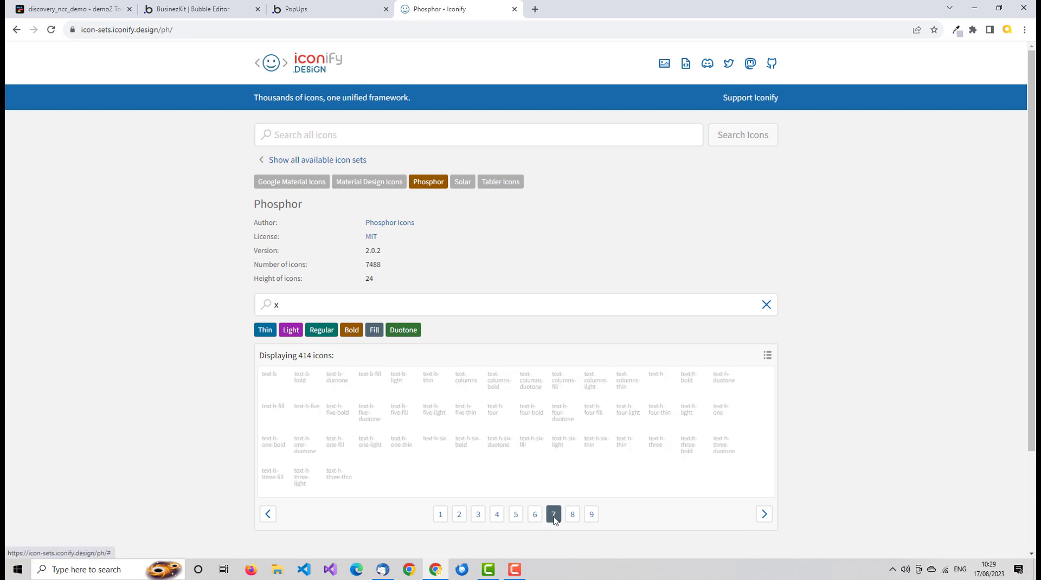
left_click(572, 515)
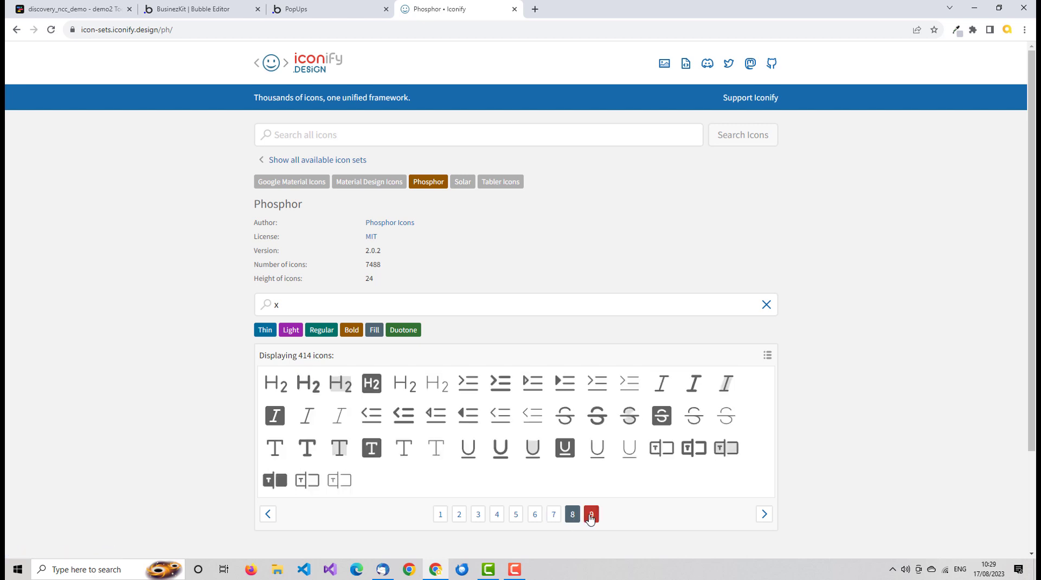
left_click(592, 515)
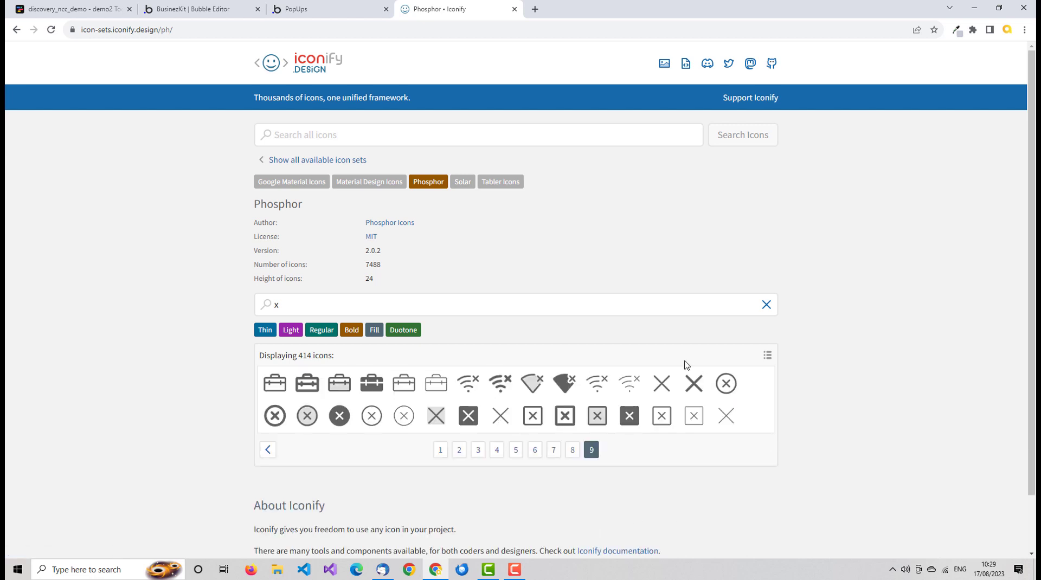
left_click(699, 386)
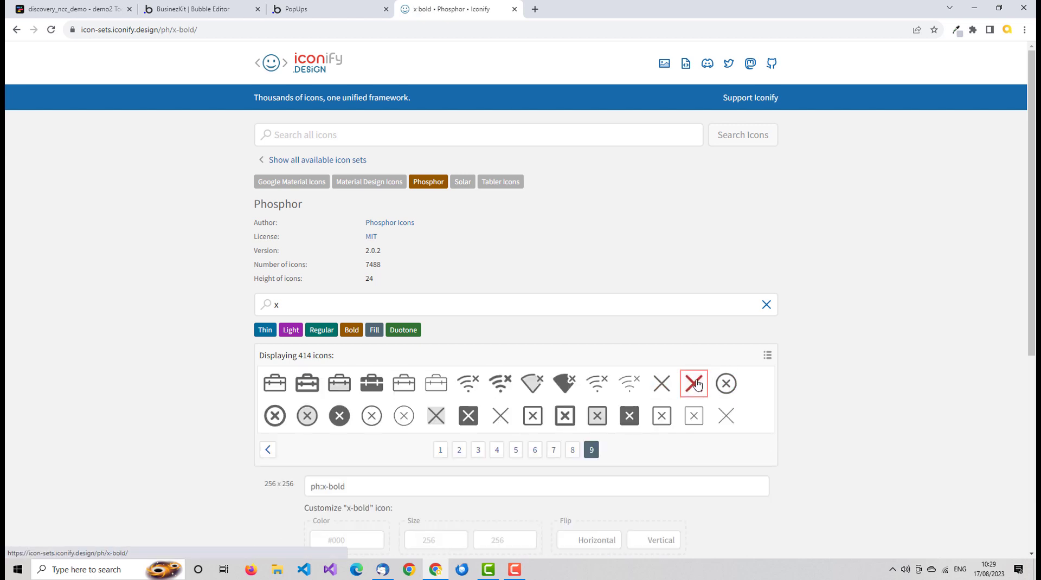
Set the x-bold icon's width to 20 and copy its SVG code
scroll(905, 478, "down", 1)
scroll(904, 479, "down", 2)
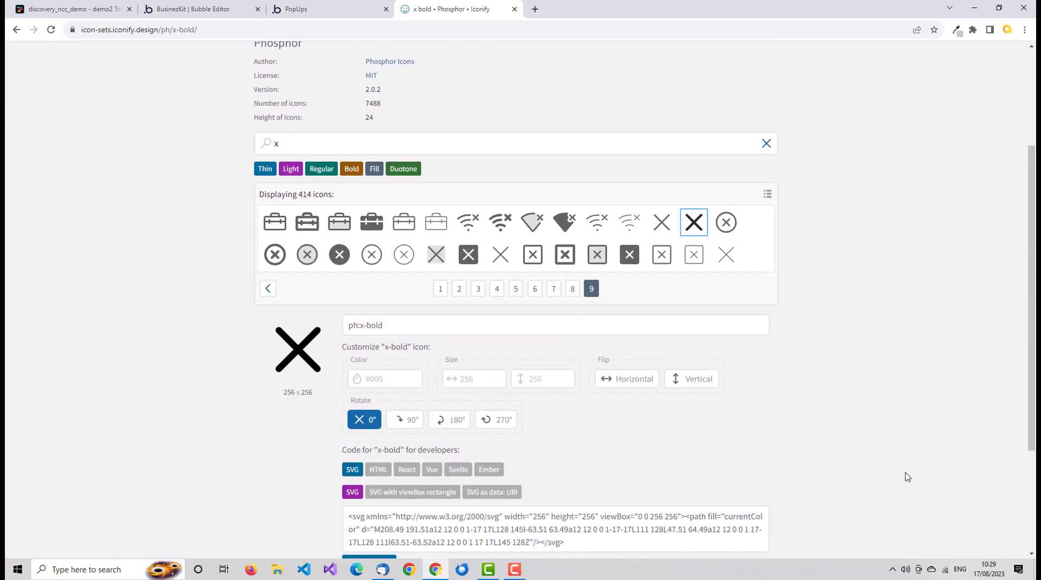
left_click(471, 378)
type("20")
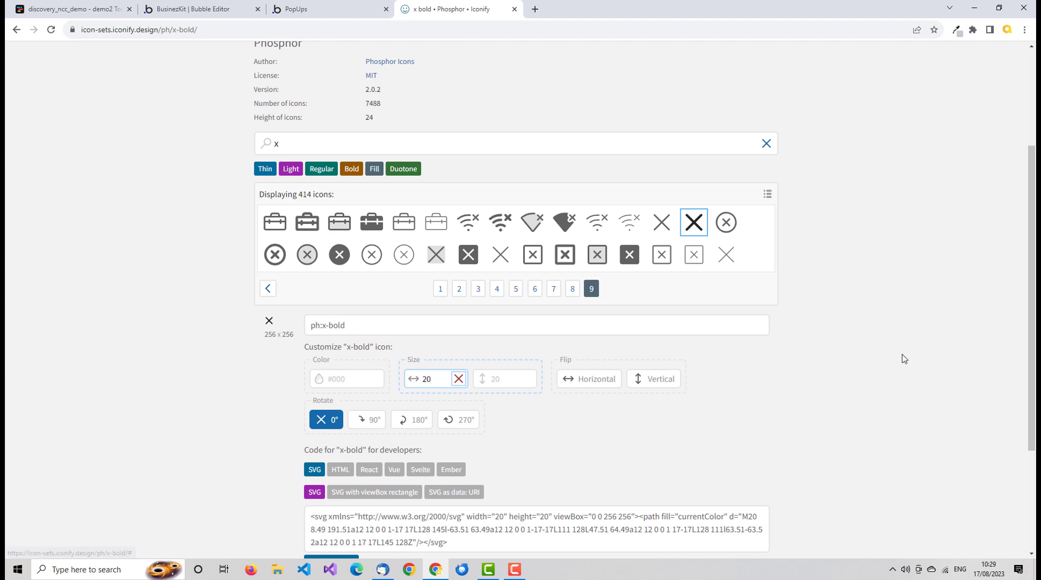
scroll(878, 529, "down", 1)
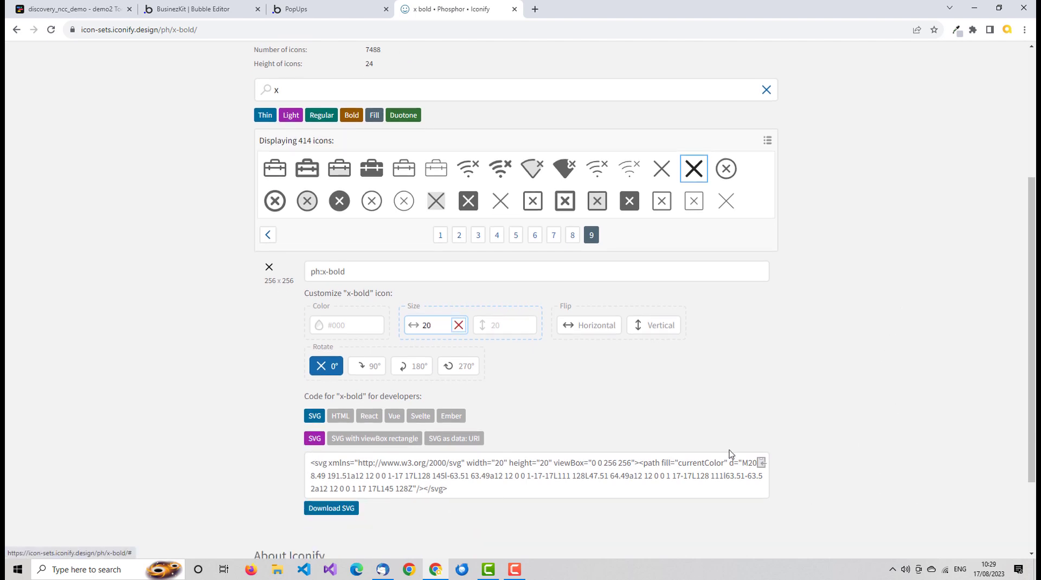
left_click(761, 465)
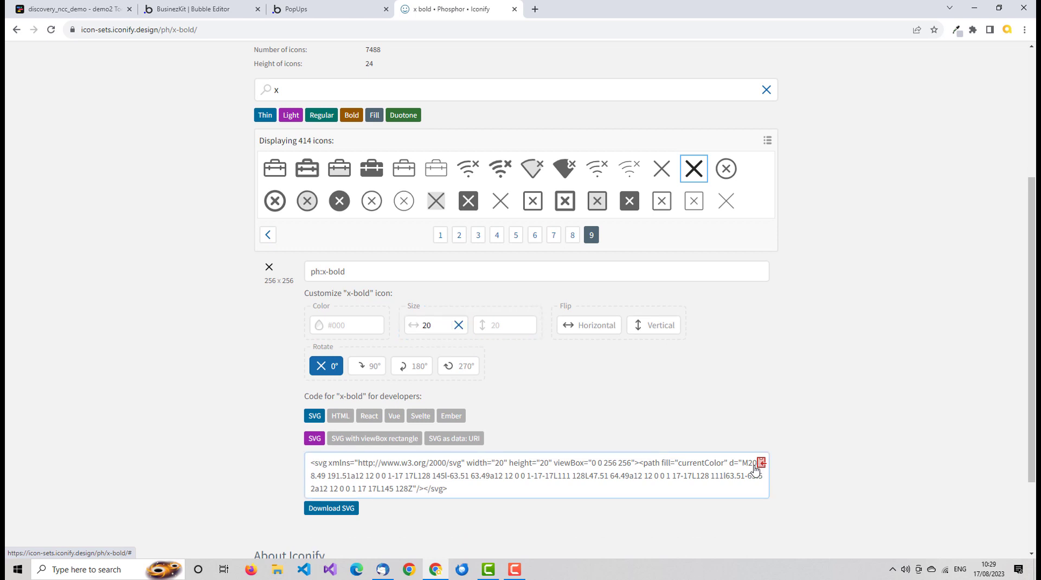
Switch back to the toddle project and paste the copied SVG icon into the popup div
left_click(114, 10)
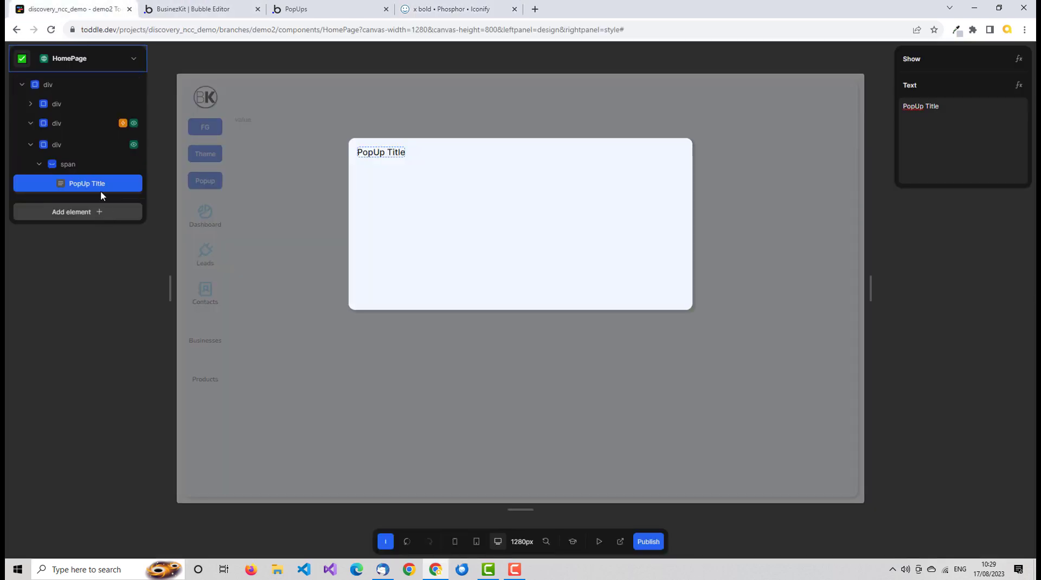
left_click(69, 150)
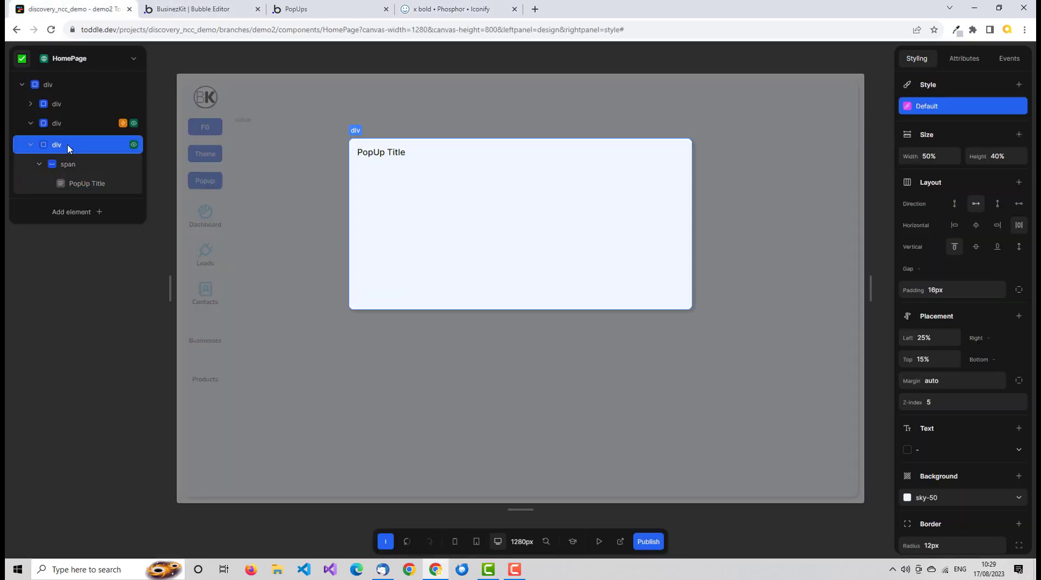
key("ctrl+v")
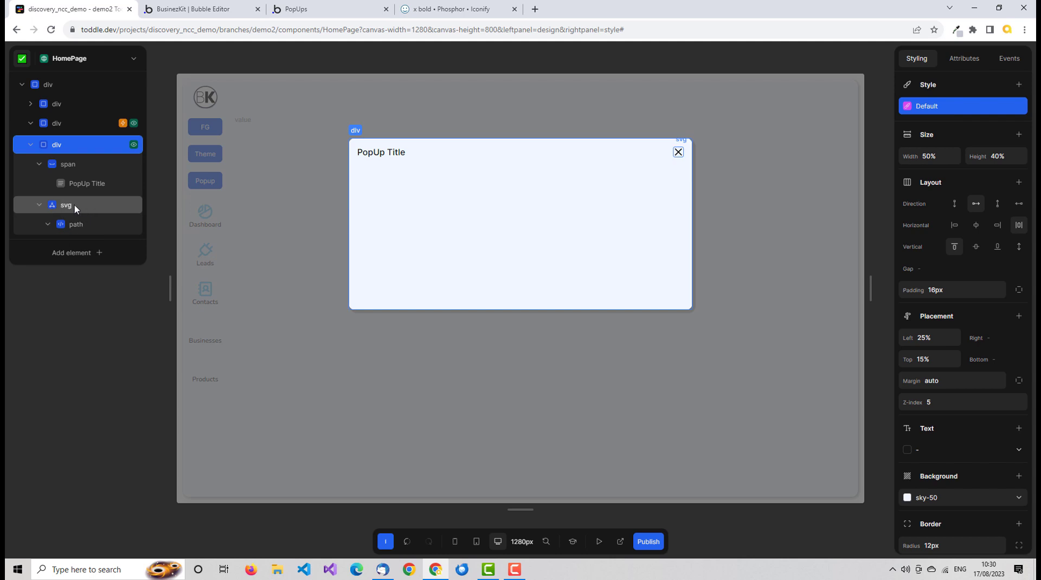
Add a click event to the popup's svg close icon with the action Set: ShowPopup
left_click(679, 152)
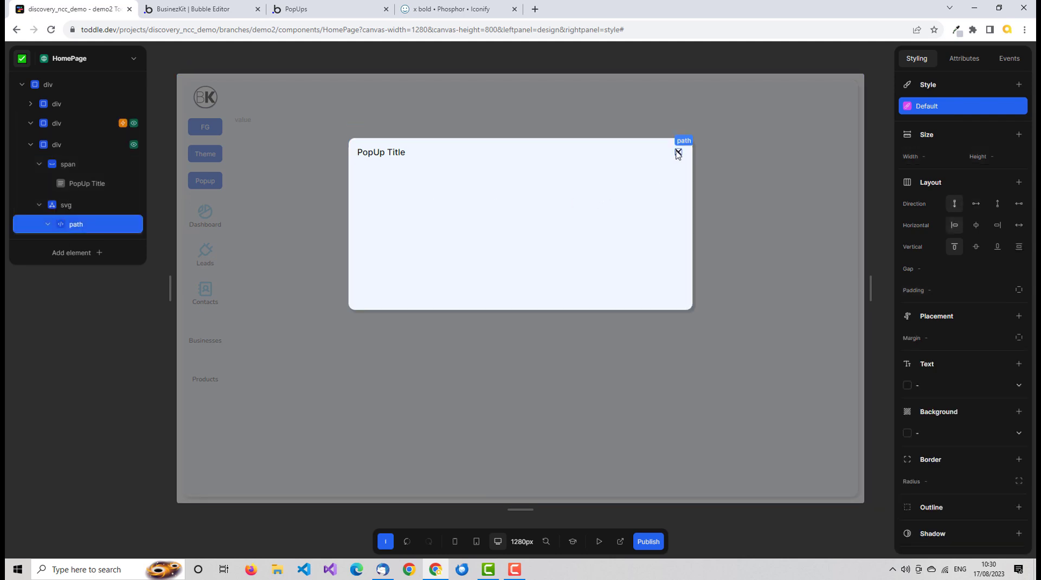
left_click(1009, 58)
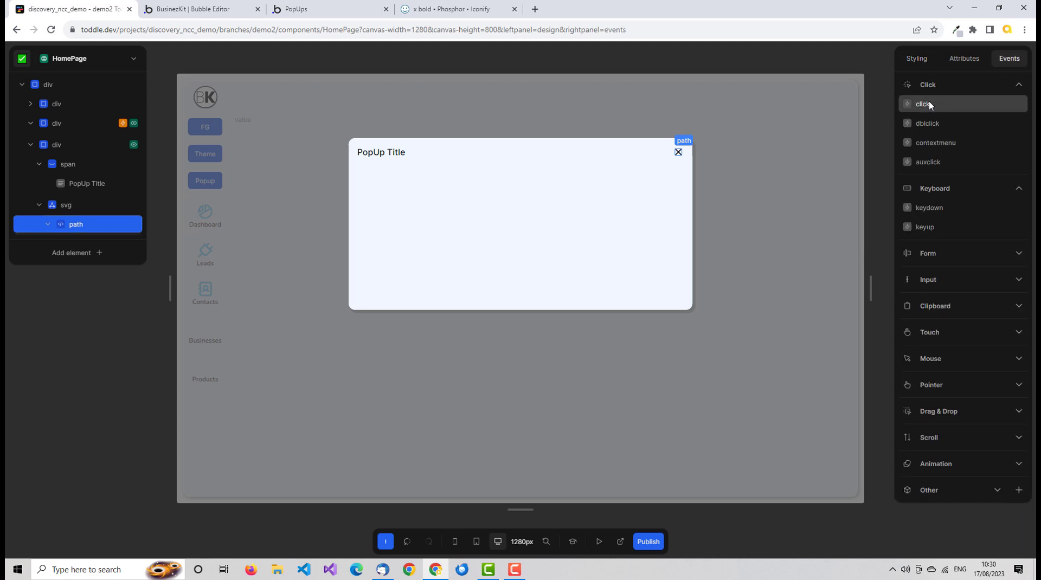
left_click(94, 206)
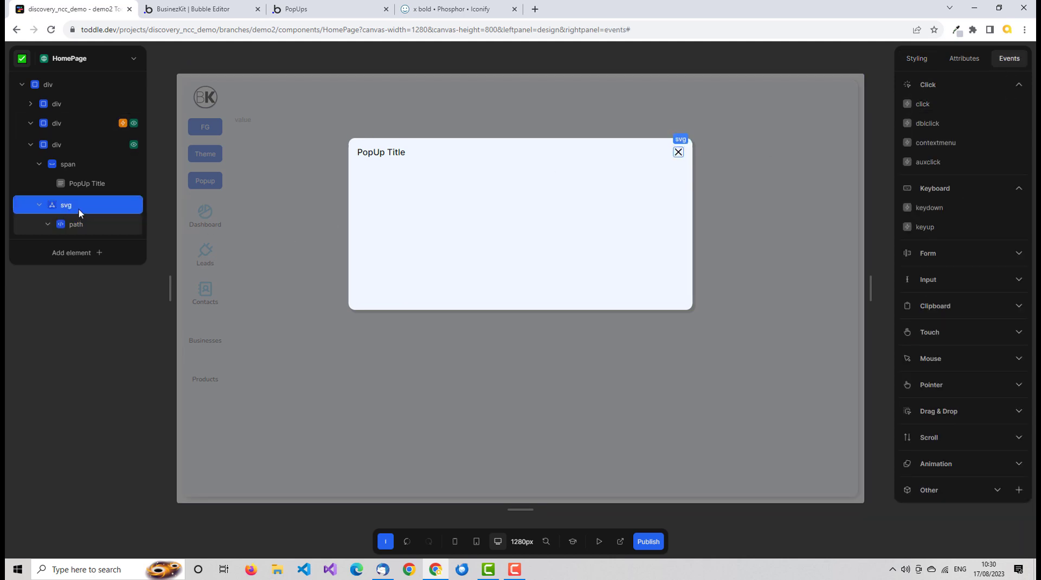
left_click(922, 104)
left_click(795, 151)
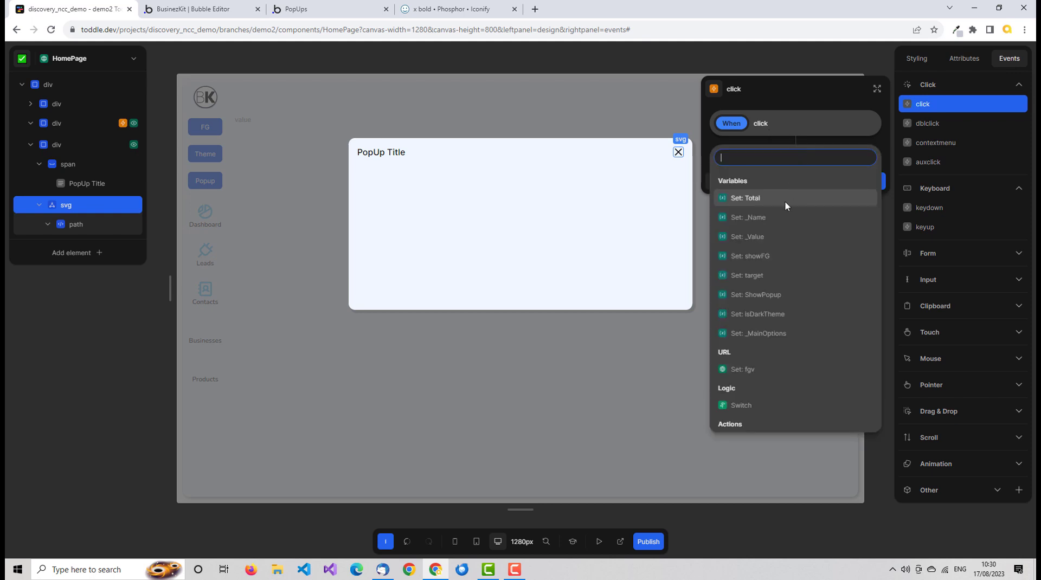
left_click(775, 293)
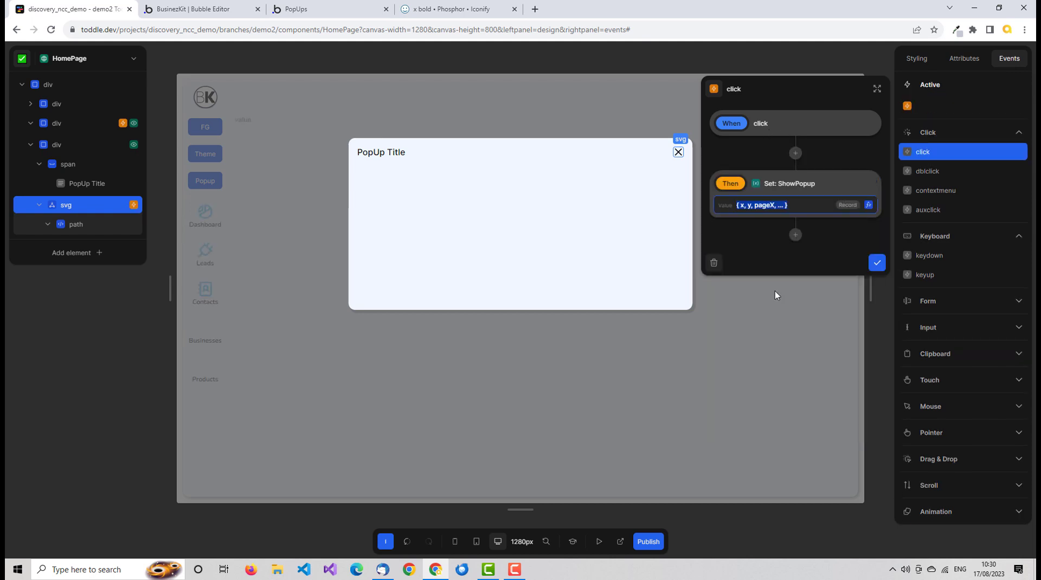
Set the ShowPopup value in the close icon's click event to the static value False and save the event
left_click(870, 205)
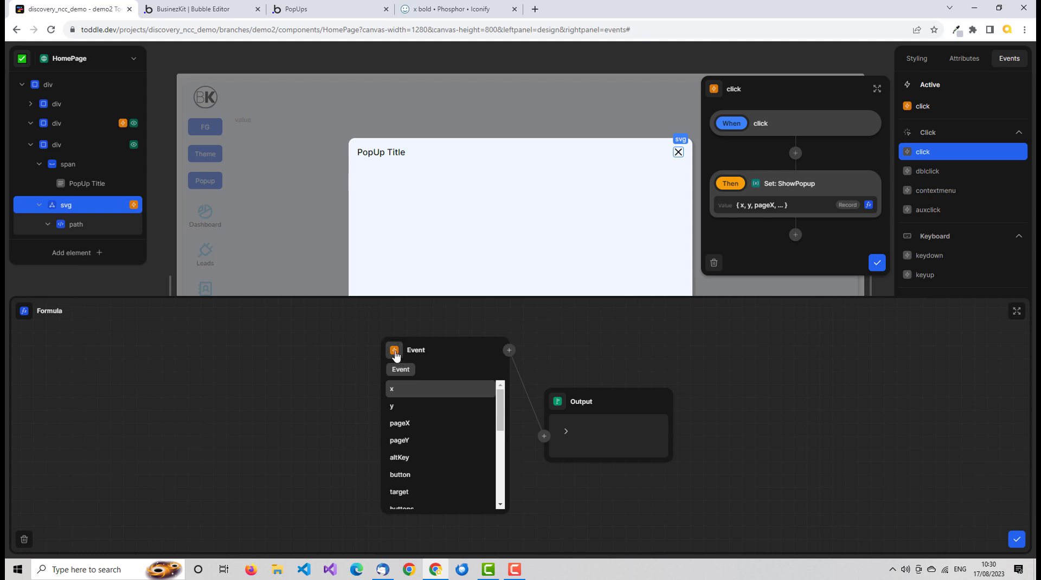
left_click(395, 356)
type("fal;s")
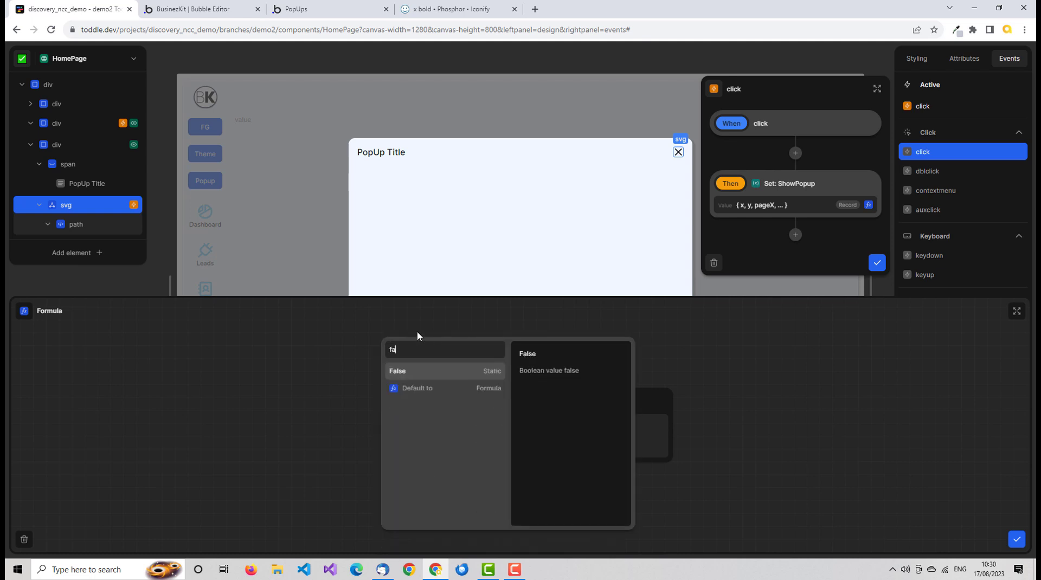
key("BackSpace")
key("BackSpace")
type("se")
left_click(407, 372)
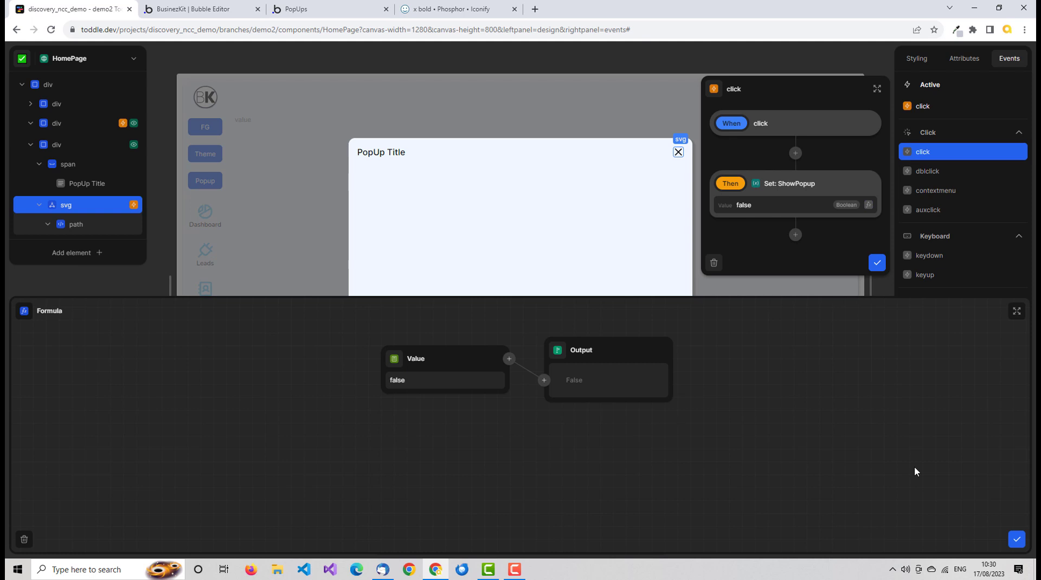
left_click(1017, 539)
left_click(877, 263)
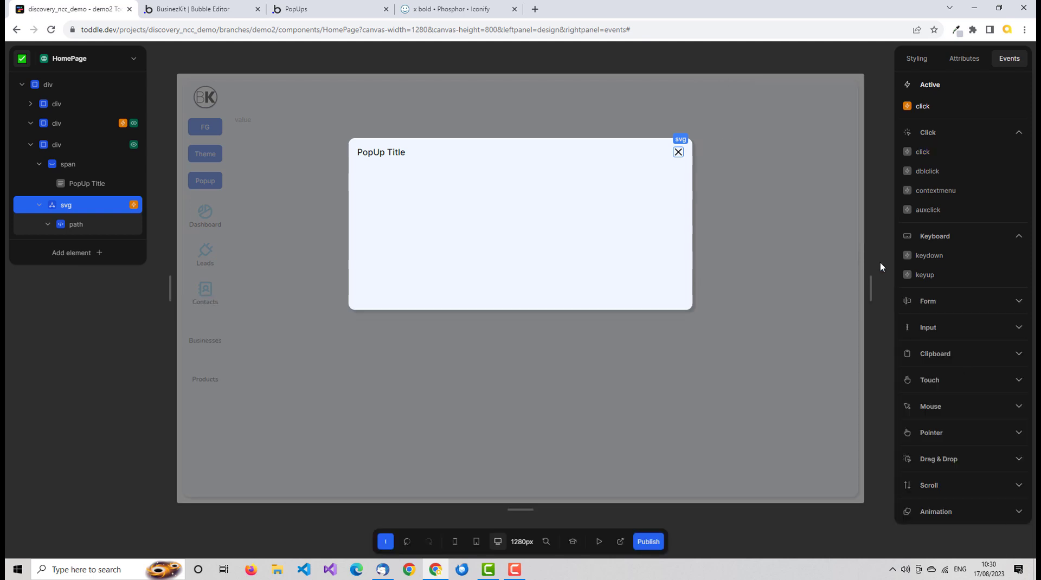
Test the popup in preview mode, closing it with the X icon and the overlay and reopening it with the Popup button
left_click(599, 541)
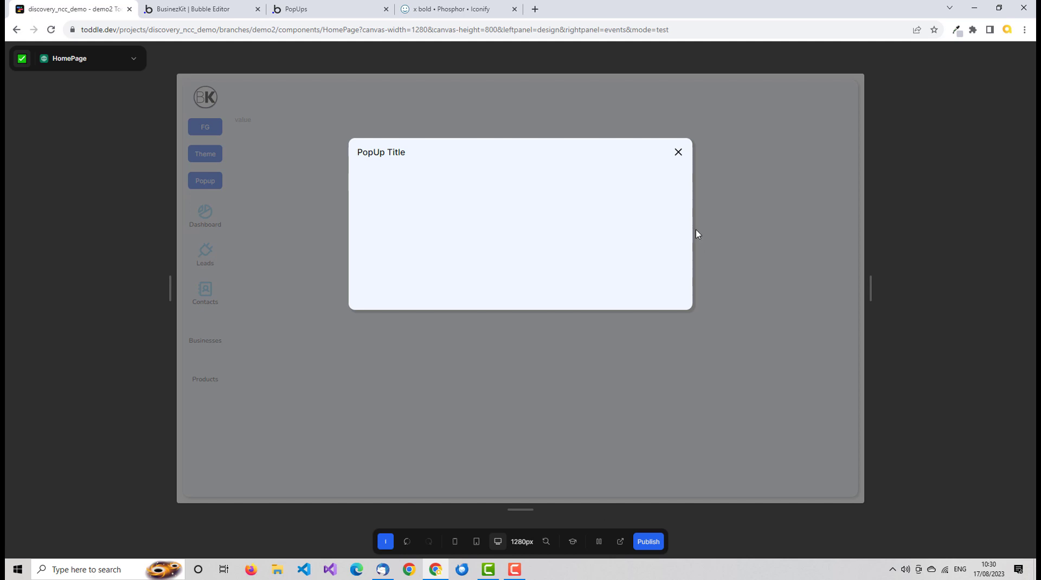
left_click(679, 152)
left_click(203, 180)
left_click(742, 165)
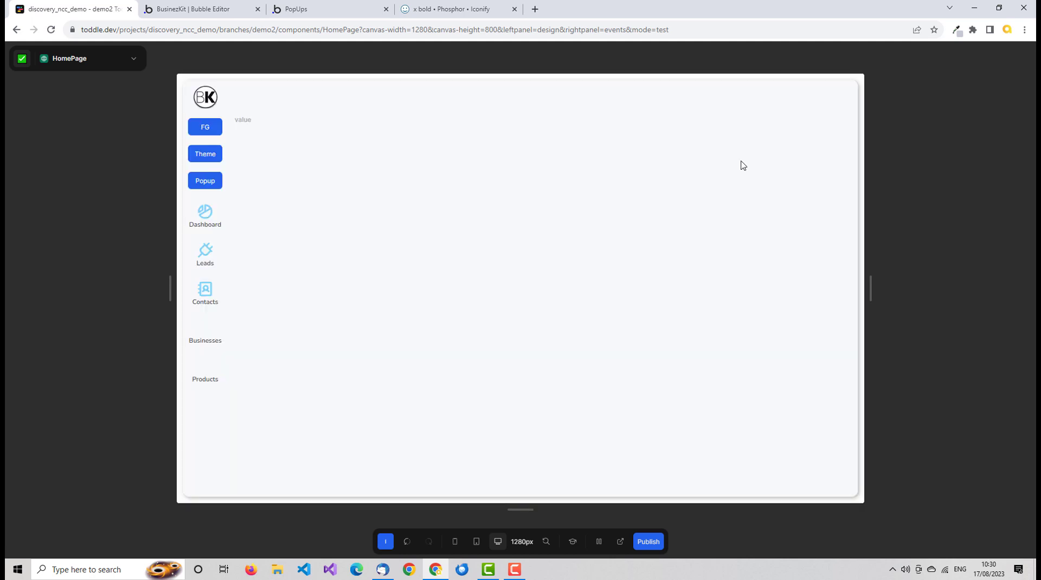
left_click(205, 183)
left_click(678, 152)
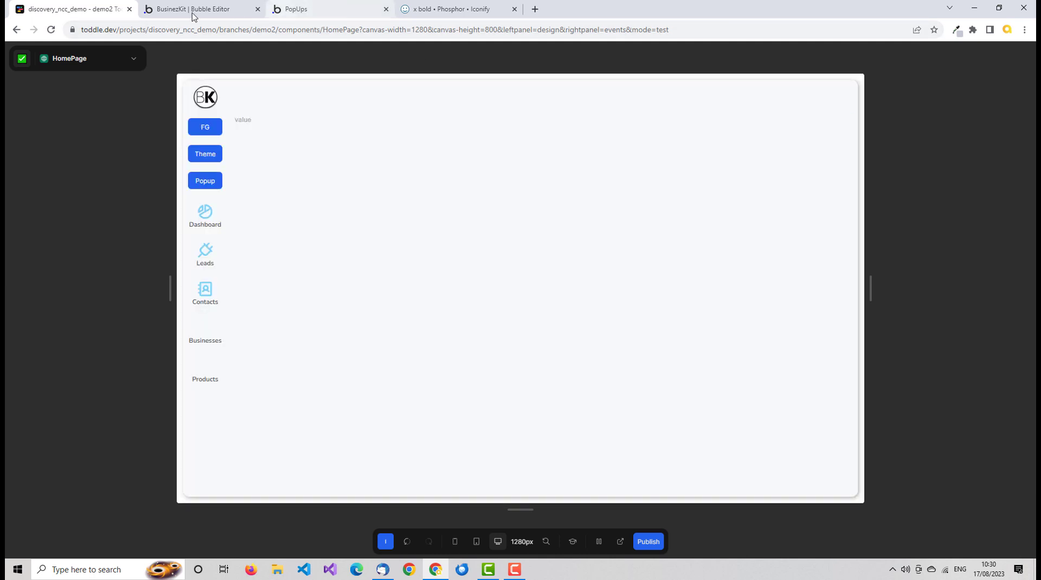
left_click(599, 542)
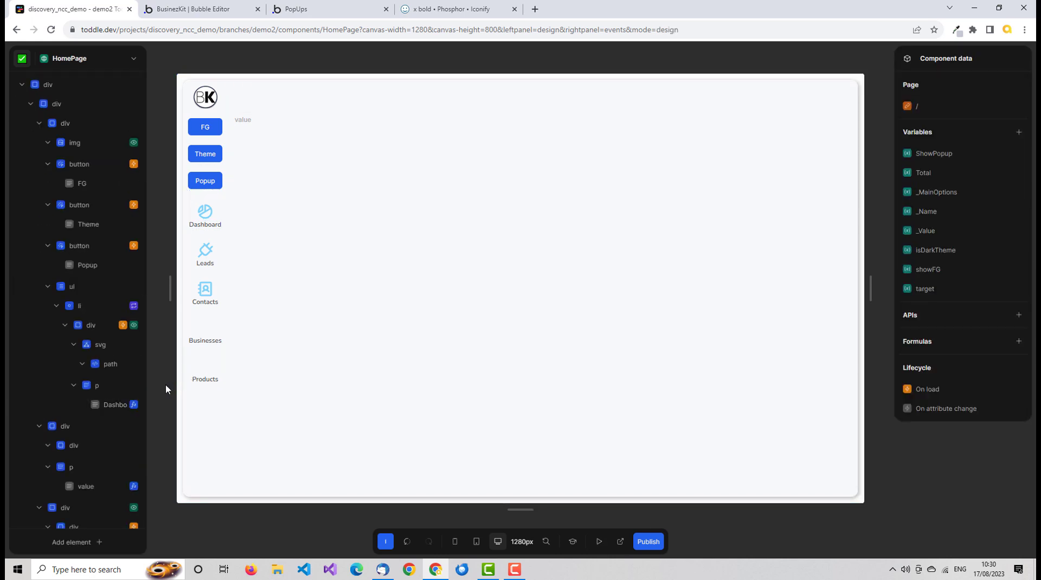
Add a Cursor effect to the popup's svg close icon and set it to pointer
scroll(125, 477, "down", 3)
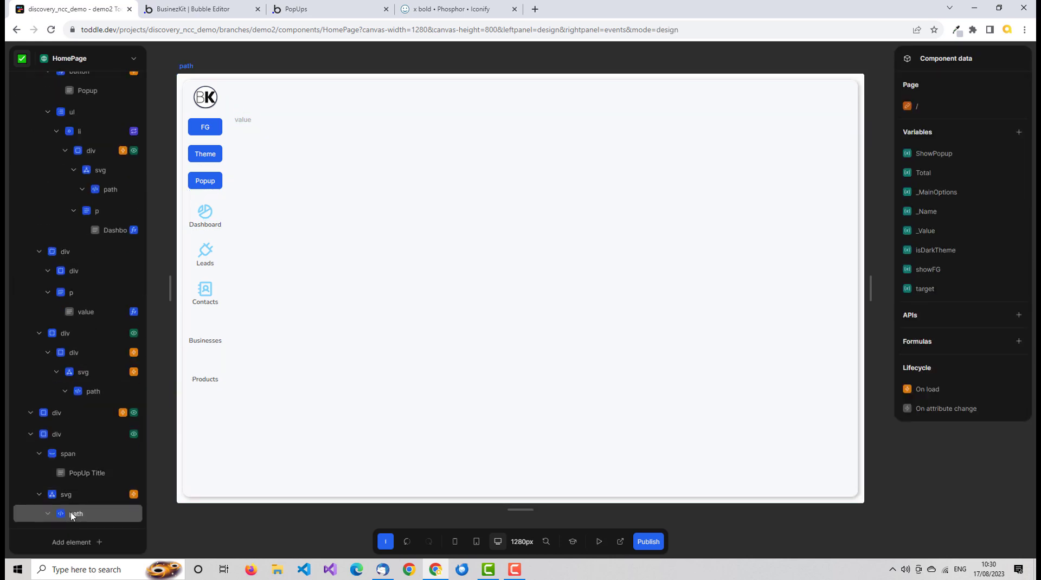
left_click(80, 498)
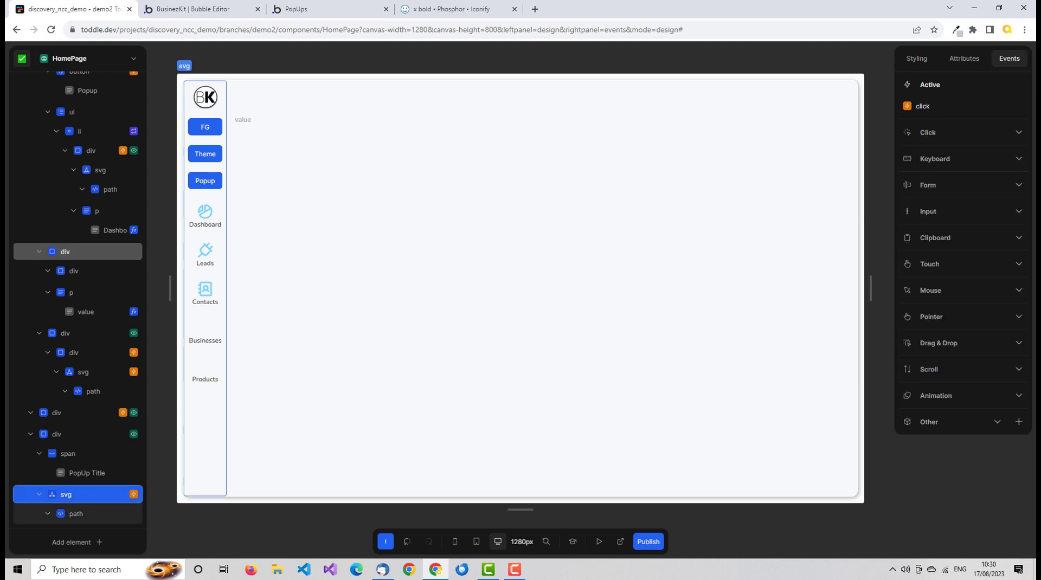
left_click(925, 59)
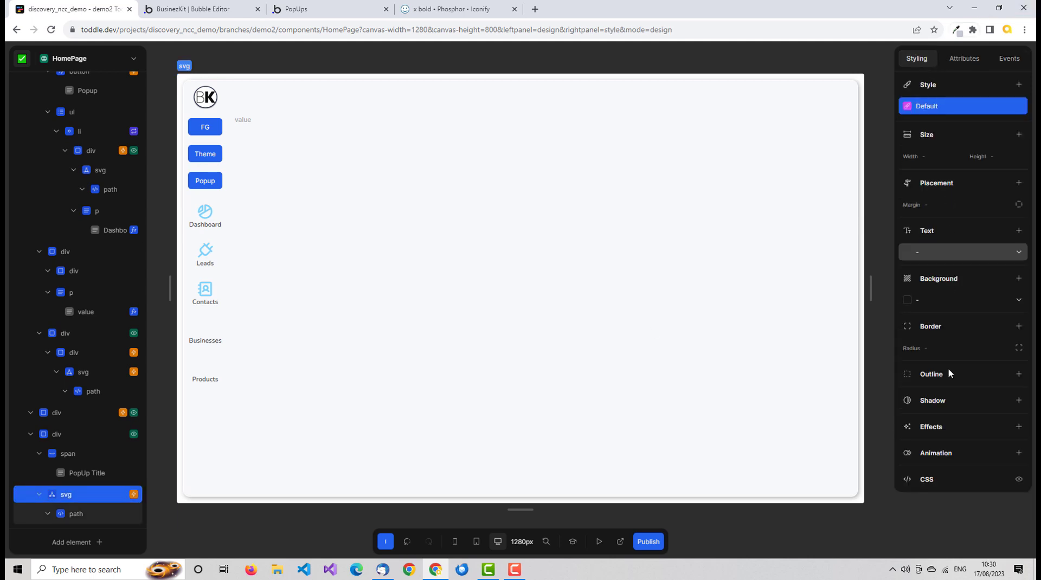
left_click(1019, 427)
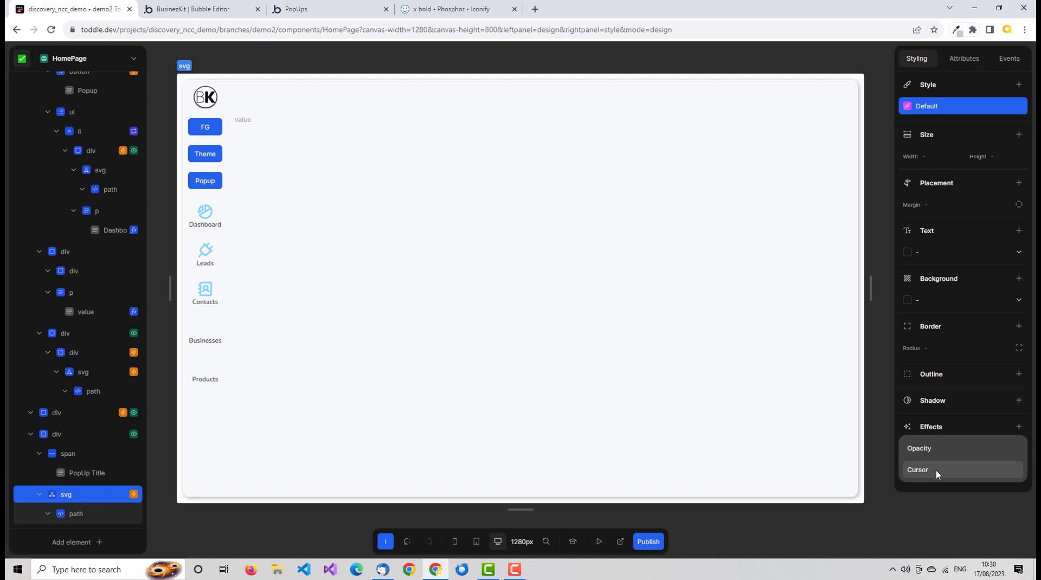
left_click(948, 469)
left_click(996, 449)
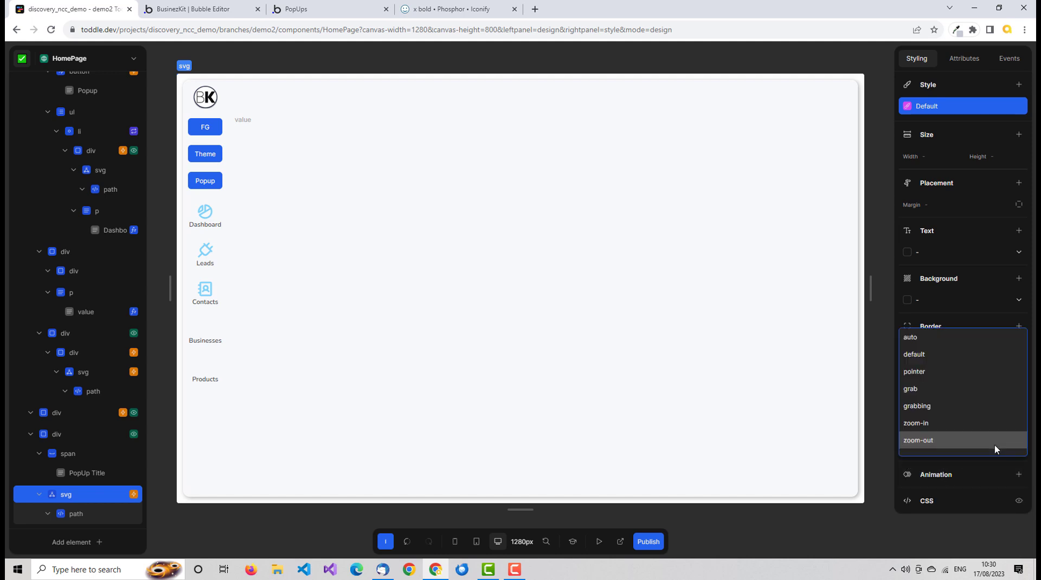
left_click(932, 372)
Preview the page, open the popup and close it with its X icon to check the cursor
left_click(601, 542)
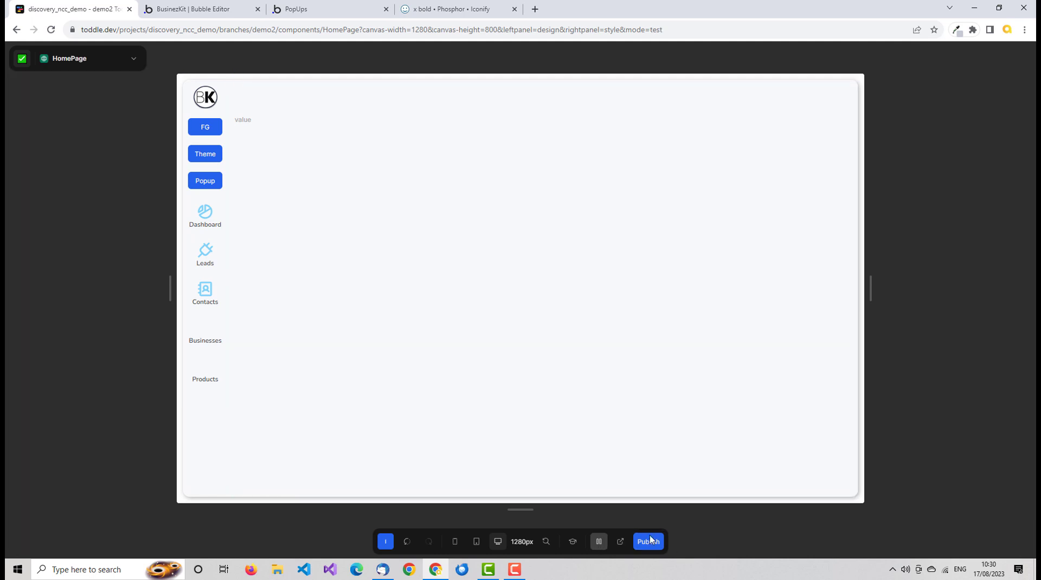
left_click(212, 185)
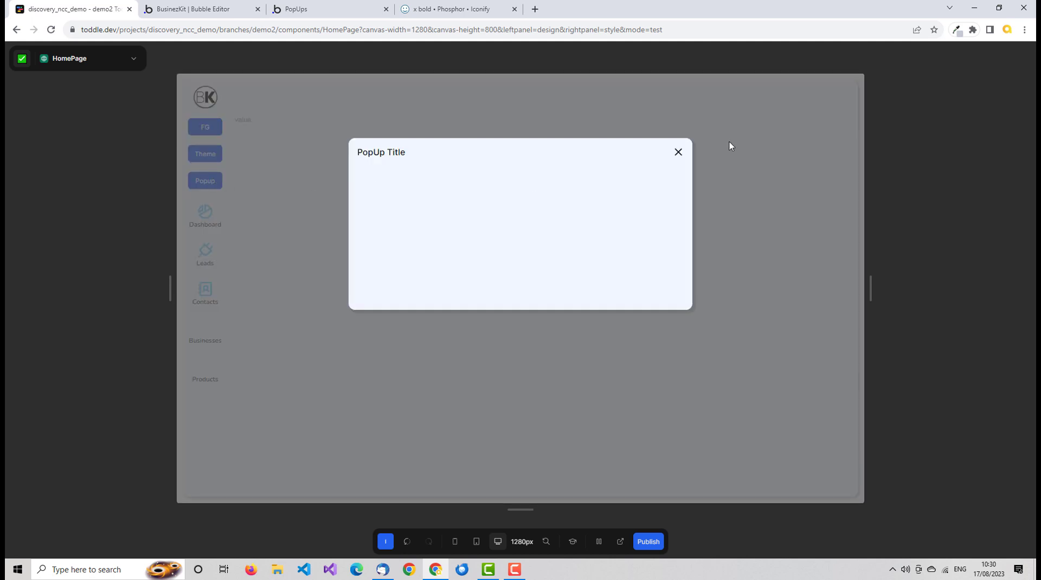
left_click(678, 155)
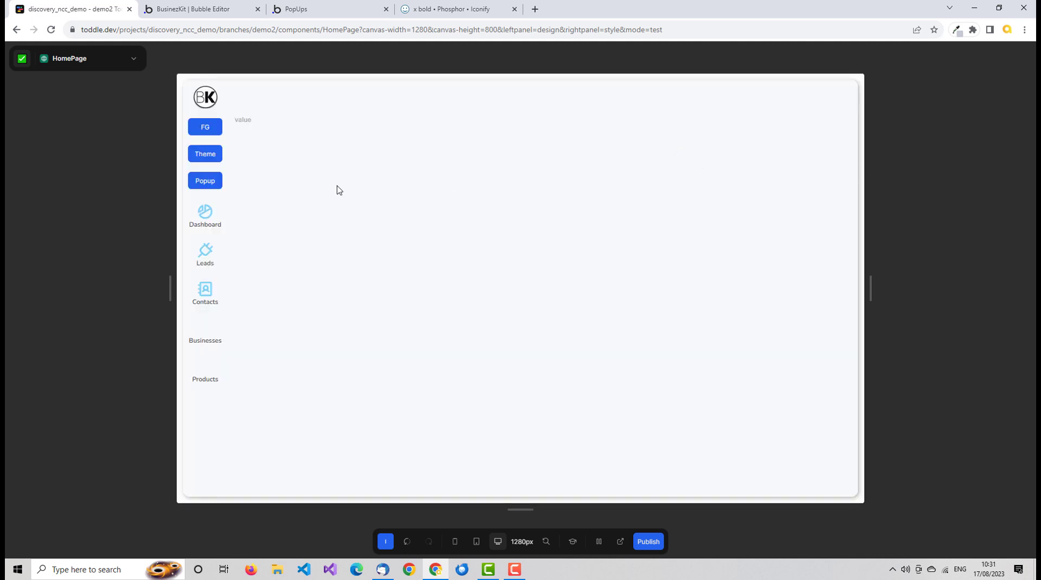
left_click(599, 542)
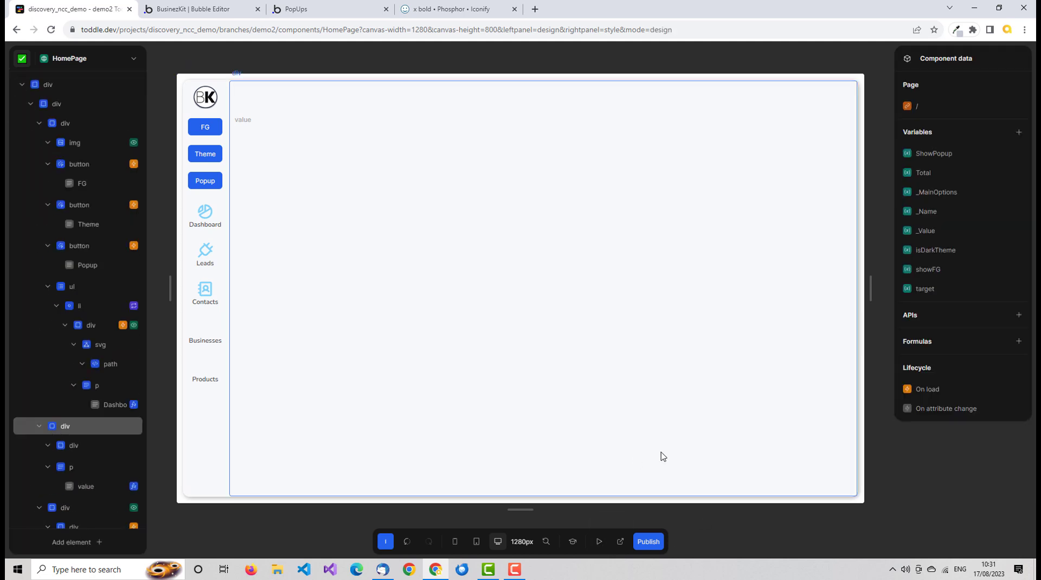
Collapse the main content div in the element tree and select the overlay div to review its styling
left_click(30, 103)
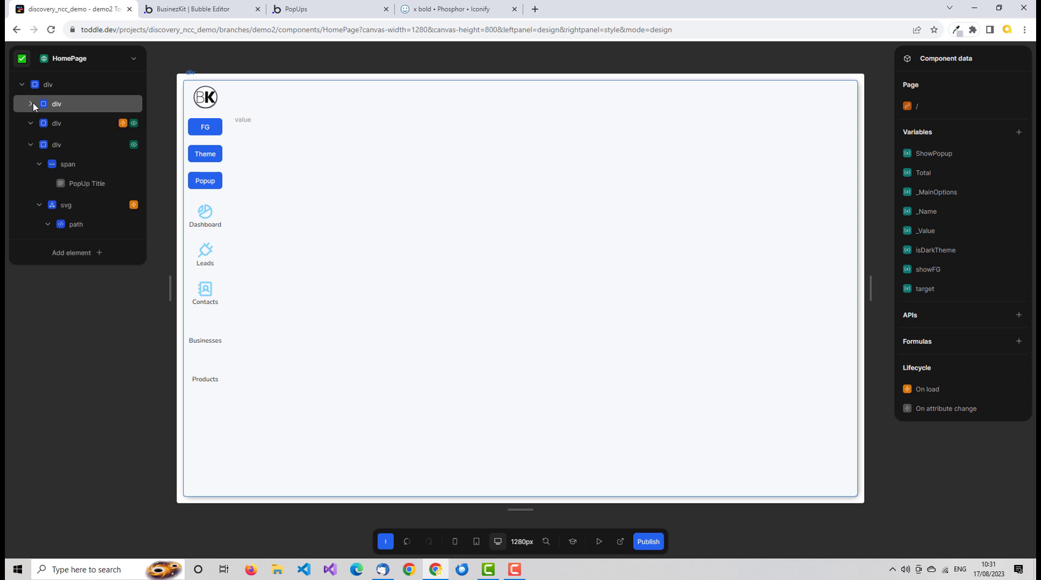
left_click(34, 125)
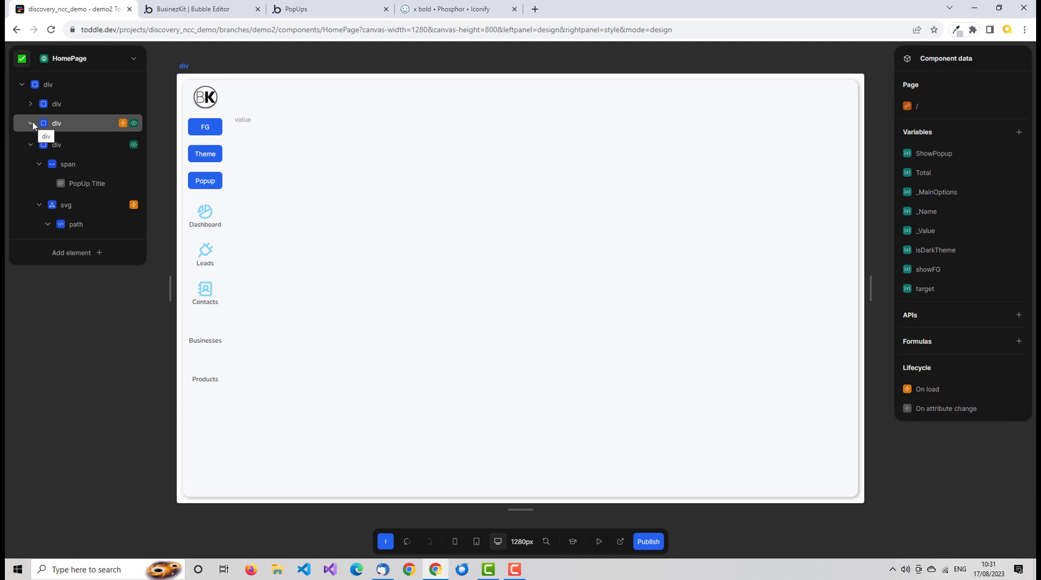
left_click(116, 105)
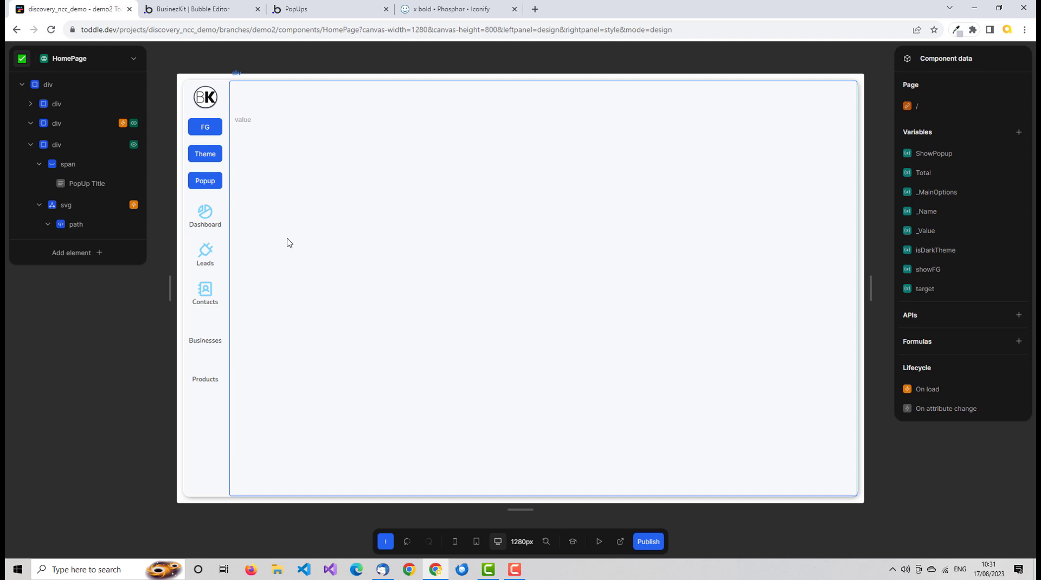
left_click(57, 123)
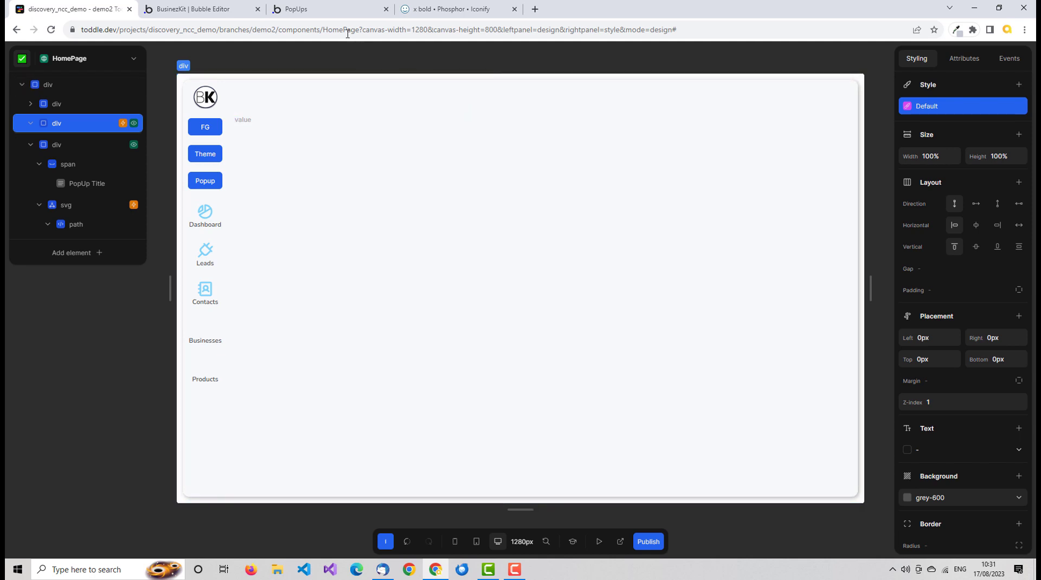
Switch to Bubble to compare its popup workflow and close the live PopUps page's popup with its X icon
left_click(222, 8)
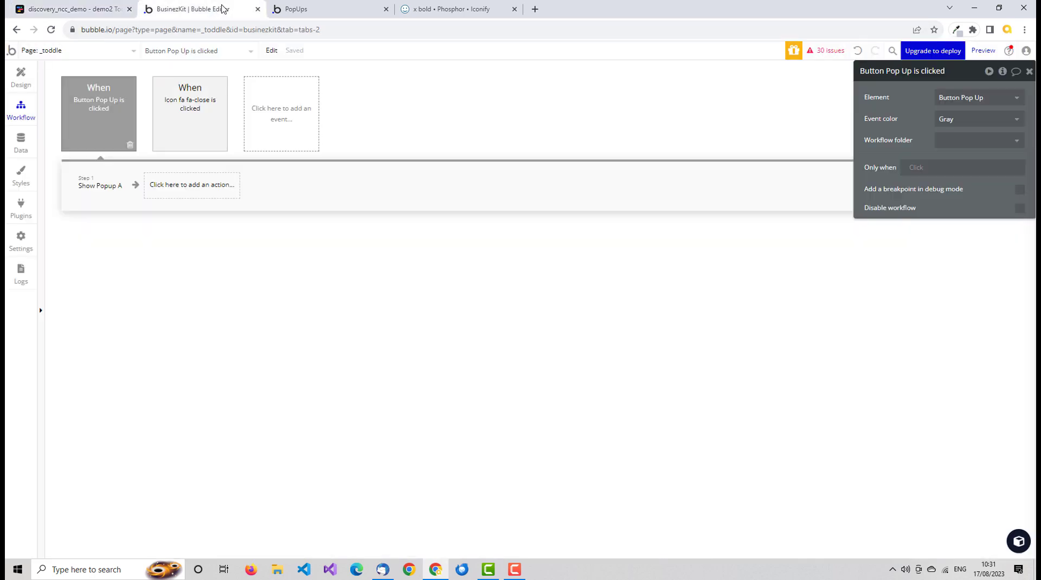
left_click(320, 8)
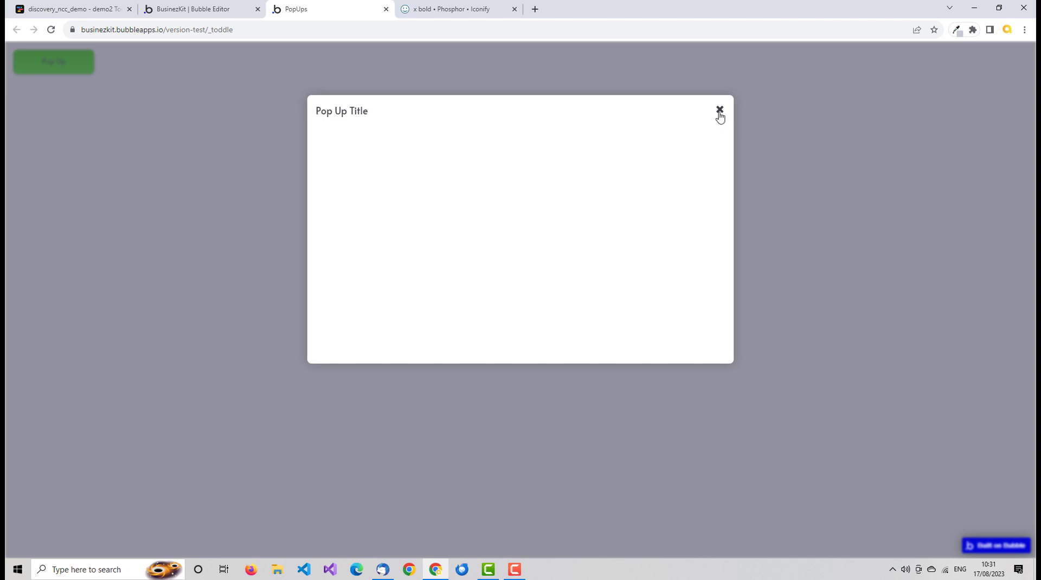
left_click(720, 111)
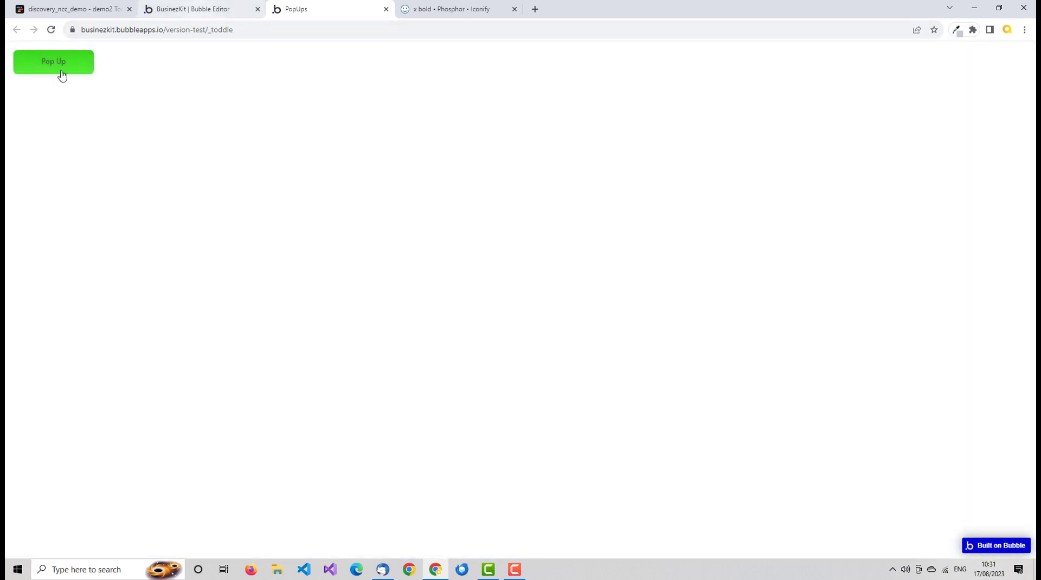
left_click(193, 11)
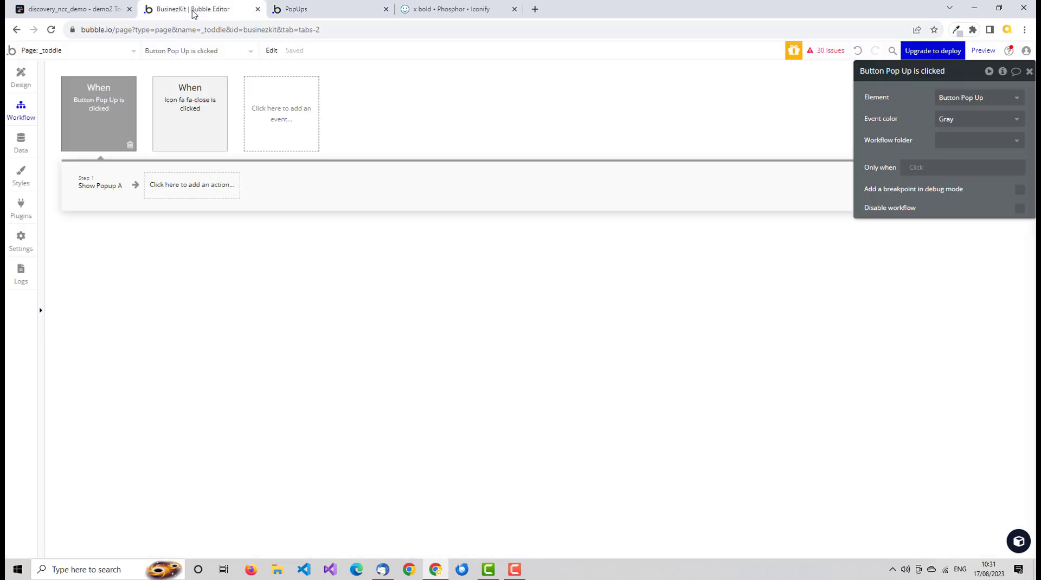
Return to the toddle project, preview the page and open the popup
left_click(103, 11)
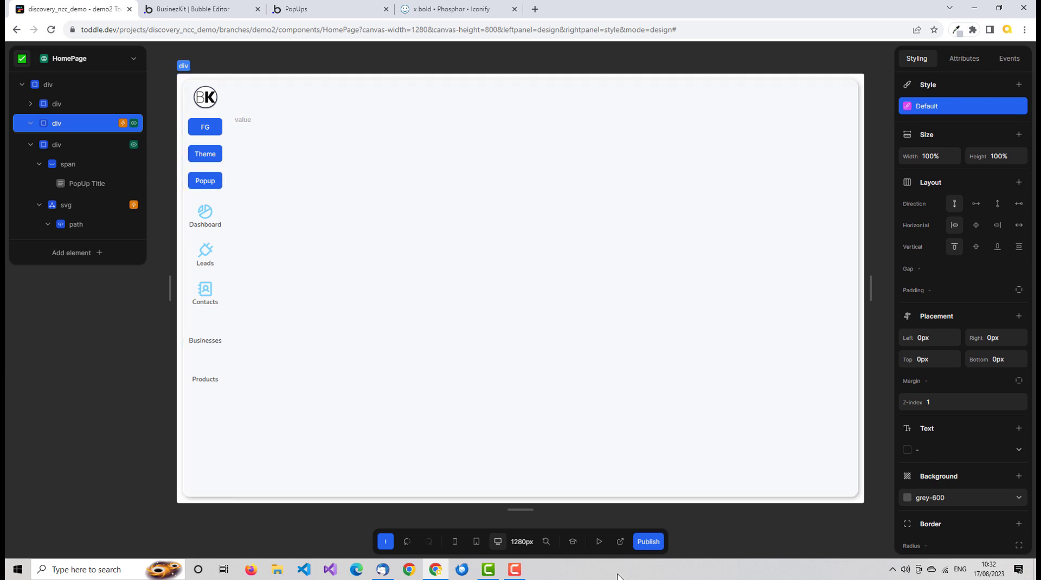
left_click(600, 542)
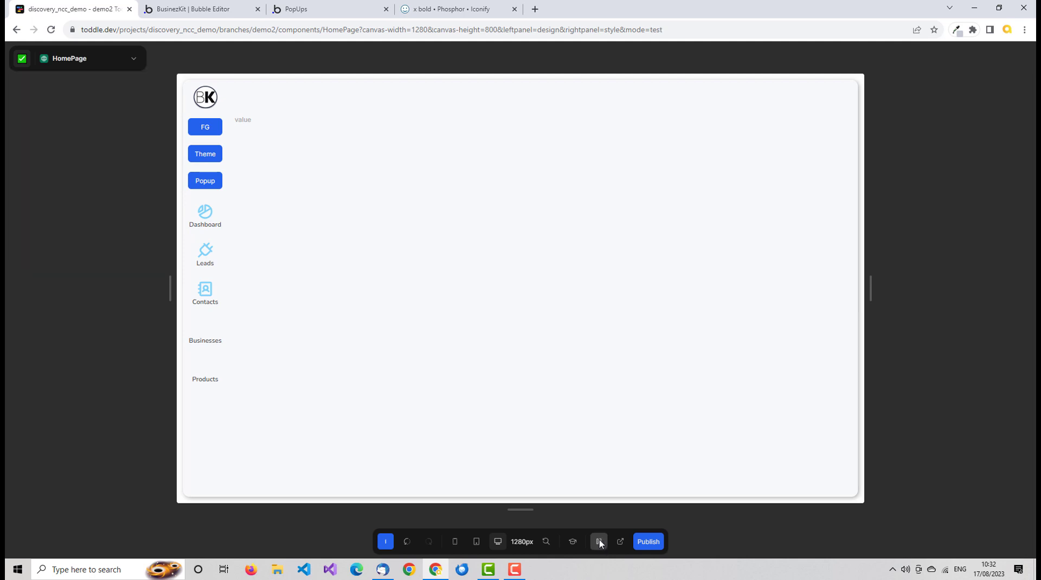
left_click(199, 182)
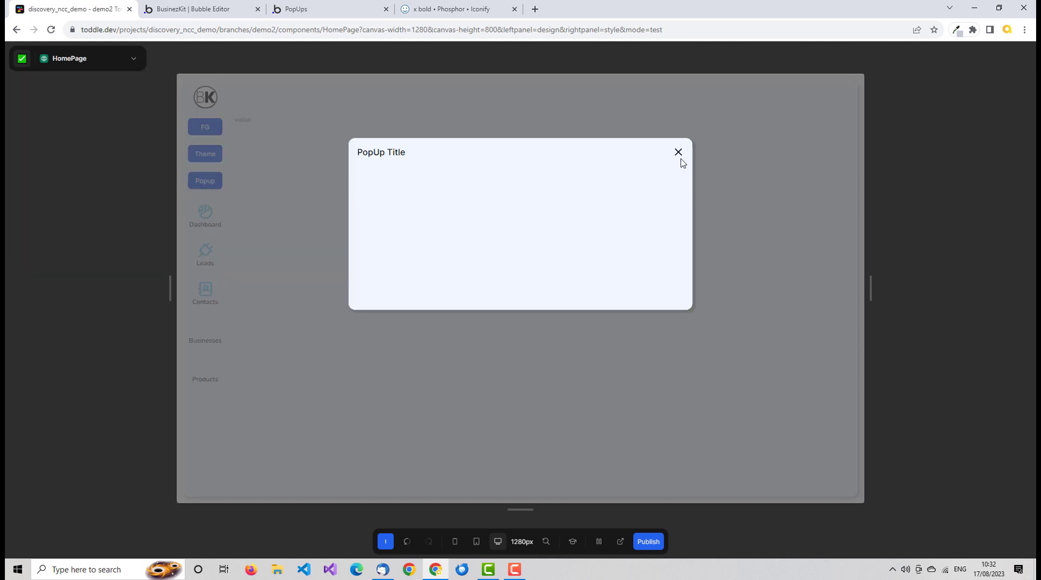